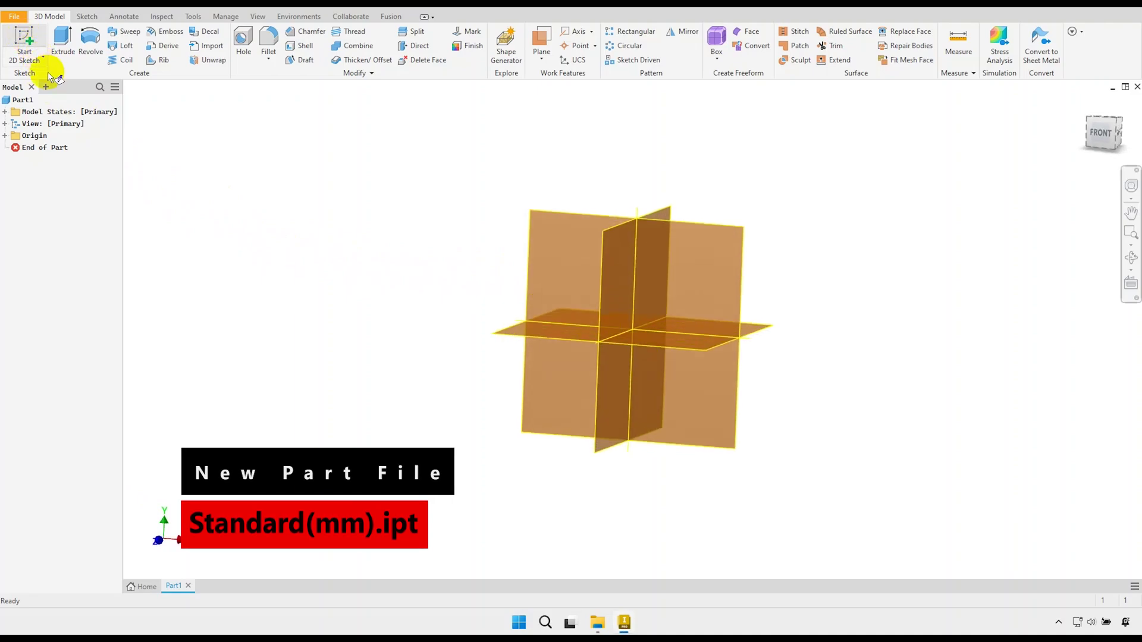
Sketch a center rectangle 110 mm wide and 85 mm high at the origin on the horizontal XZ plane
left_click(467, 341)
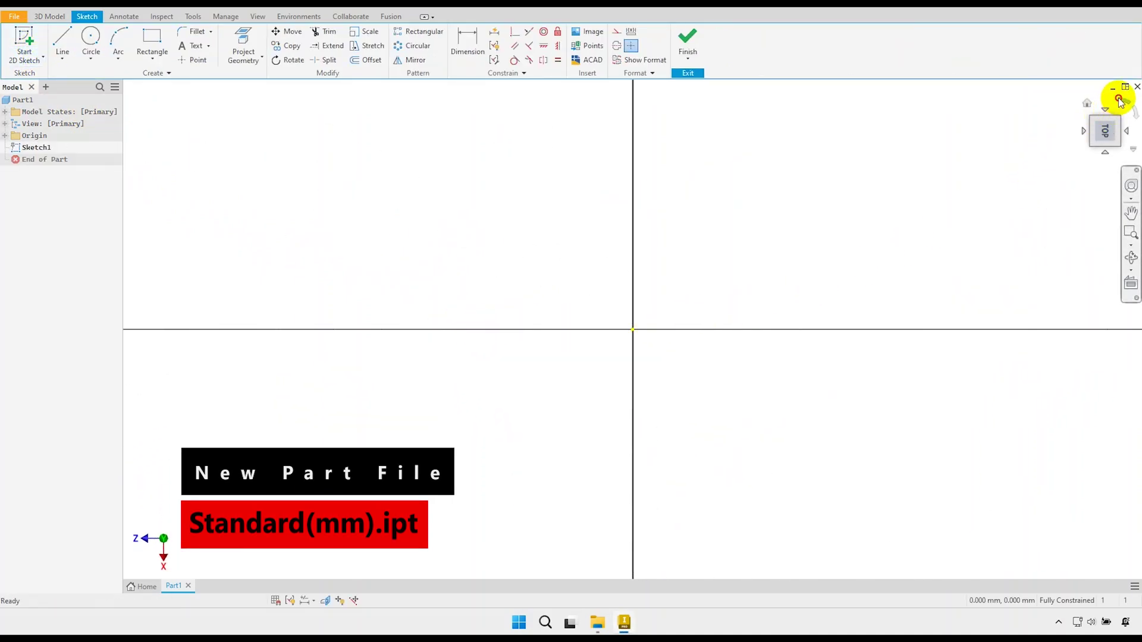
left_click(1119, 99)
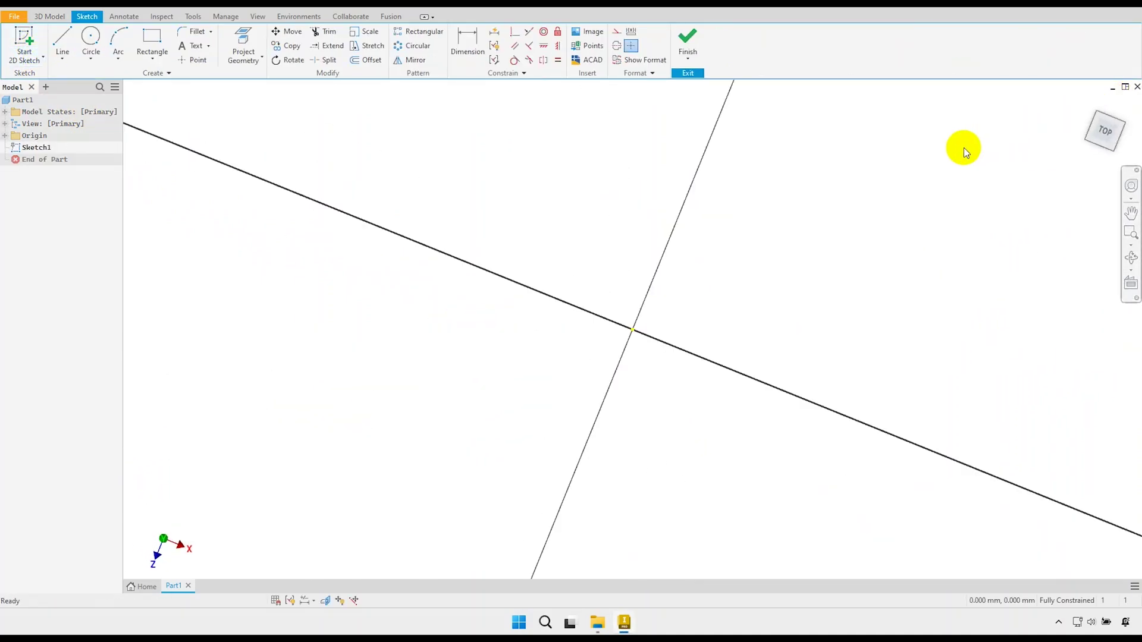
left_click(158, 65)
left_click(169, 130)
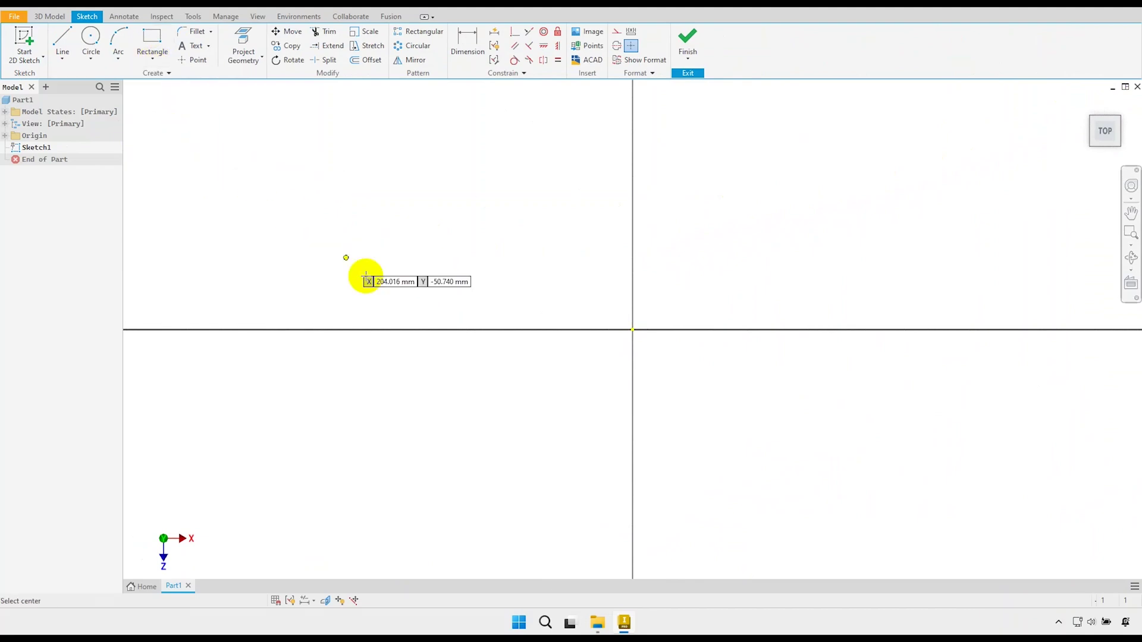
left_click(633, 329)
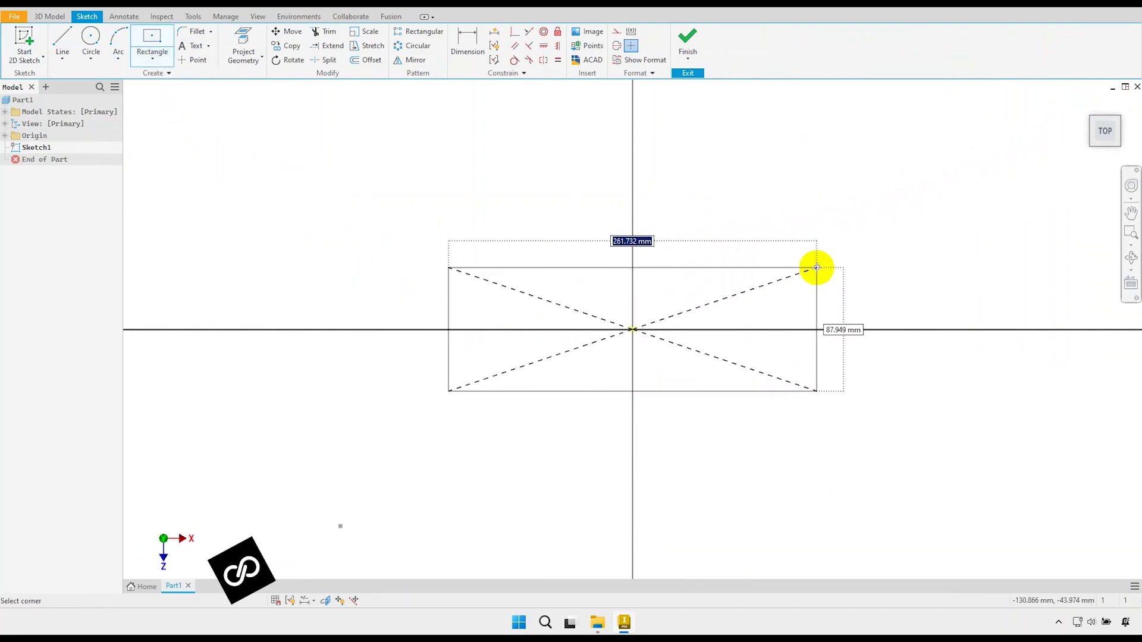
type("110")
key("Tab")
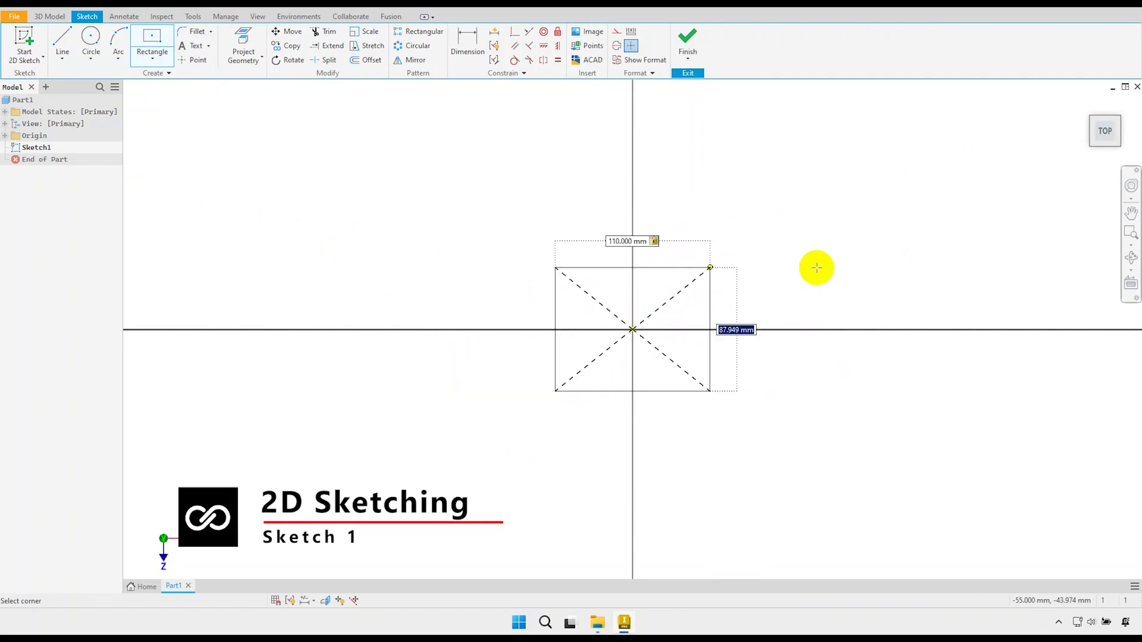
type("85")
key("Return")
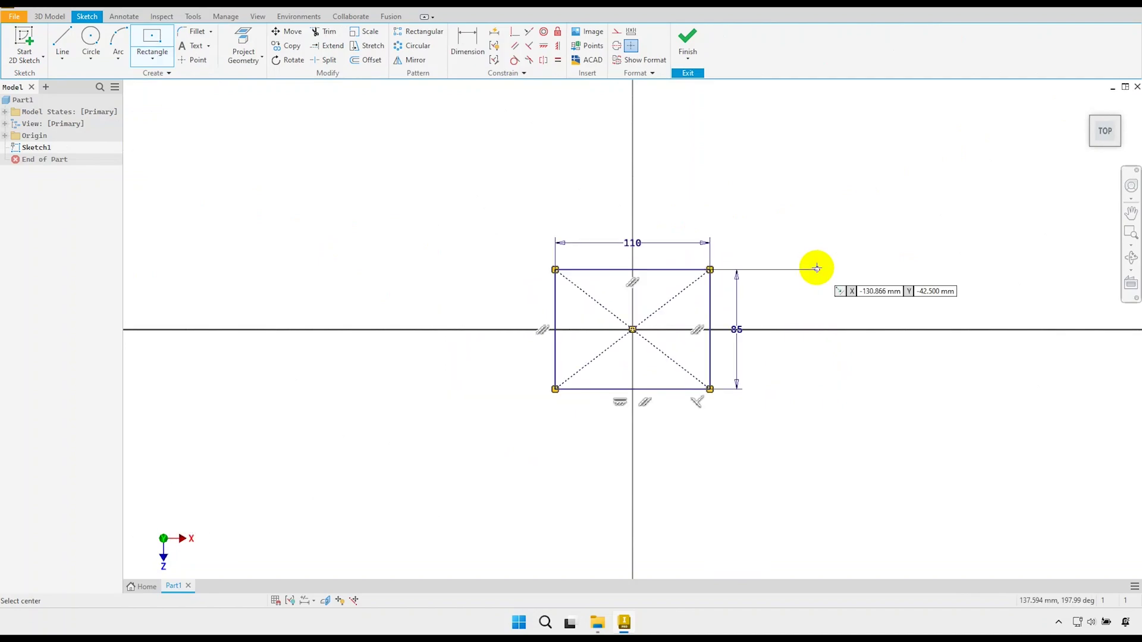
right_click(792, 276)
left_click(829, 276)
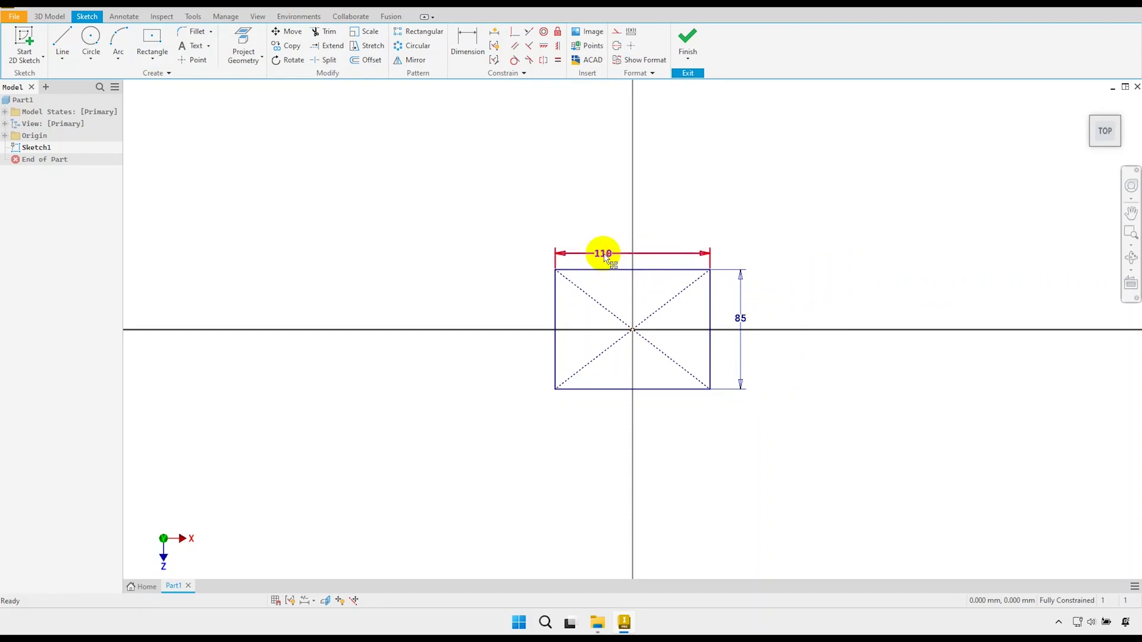
Finish the sketch and extrude the rectangle 25 mm symmetrically about the sketch plane
scroll(683, 311, "up", 3)
key("F4")
middle_click_drag(653, 320, 651, 298, "shift")
scroll(659, 311, "up", 2)
left_click(688, 43)
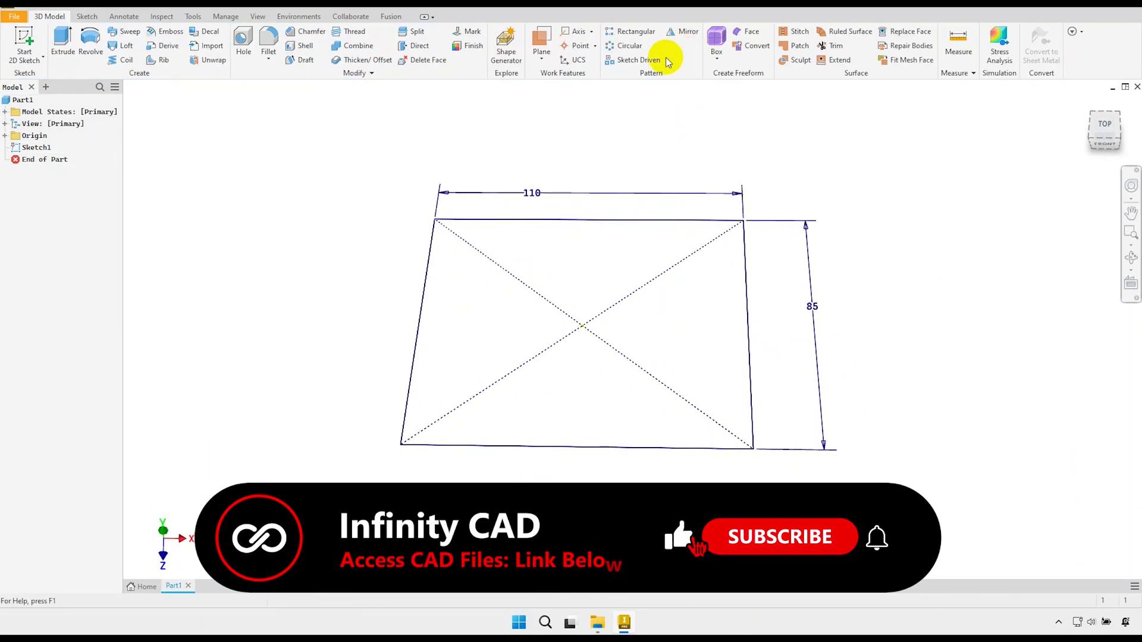
left_click(62, 39)
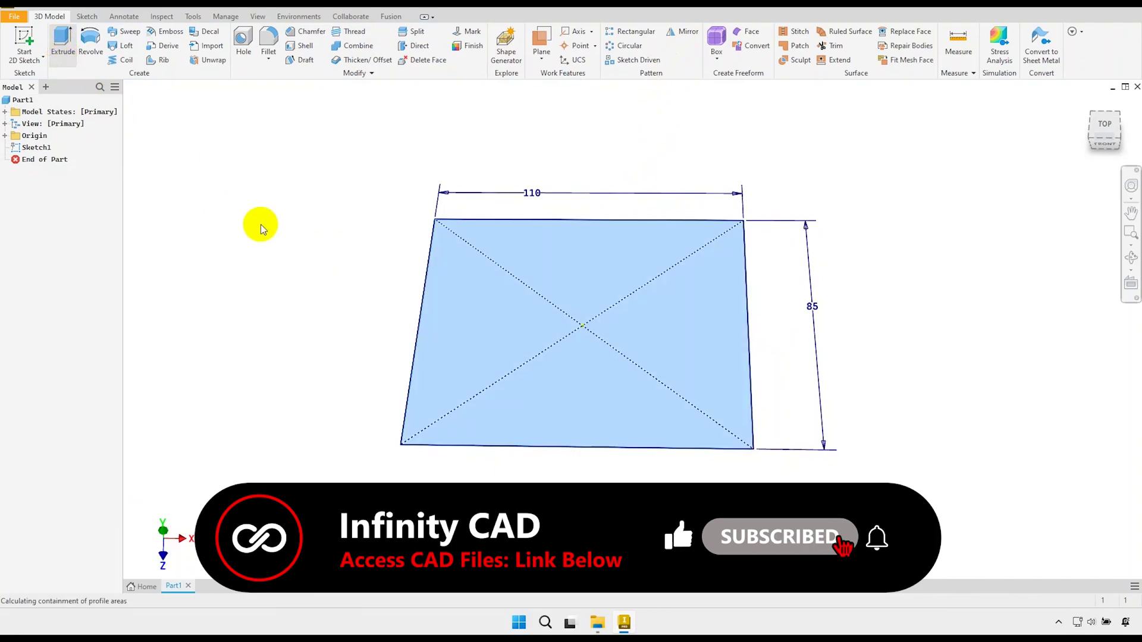
left_click(264, 198)
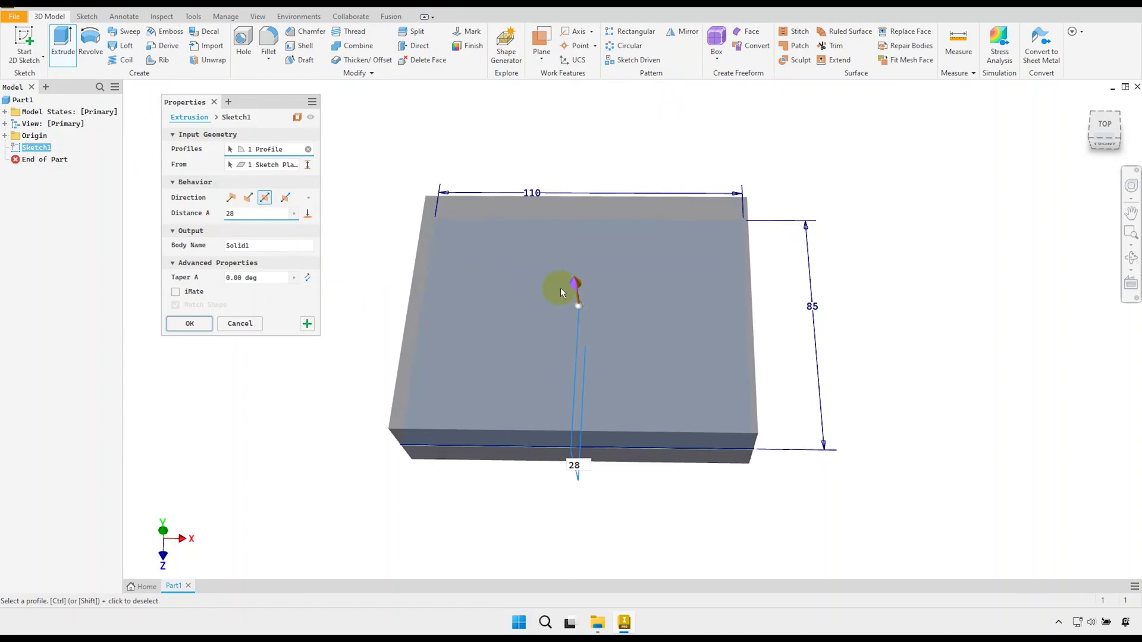
middle_click_drag(560, 288, 503, 280, "shift")
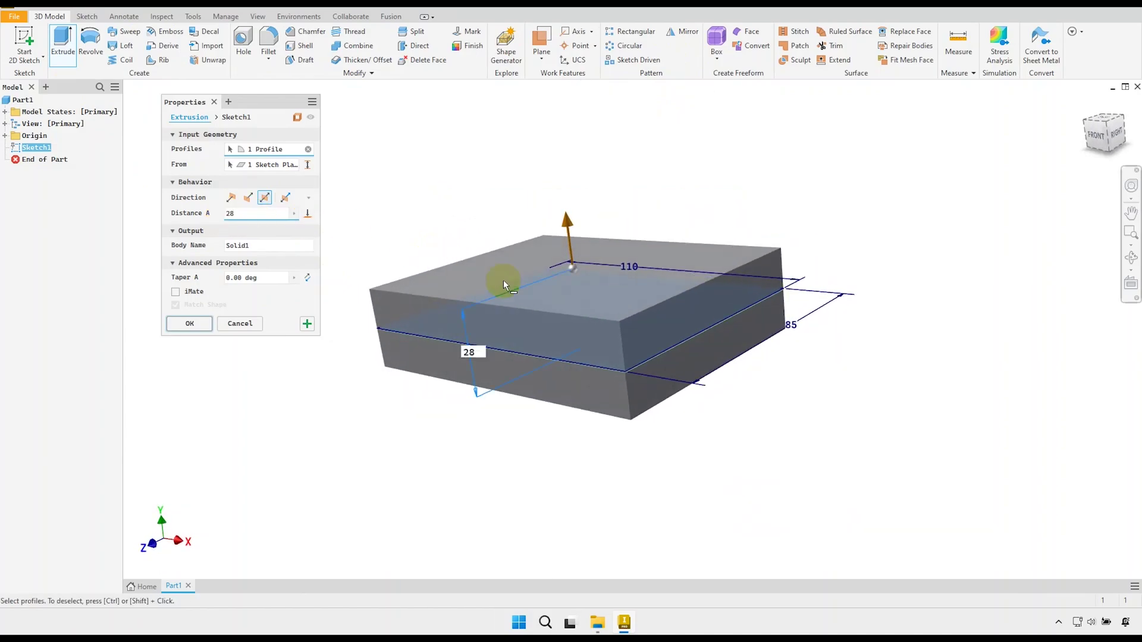
scroll(504, 286, "down", 2)
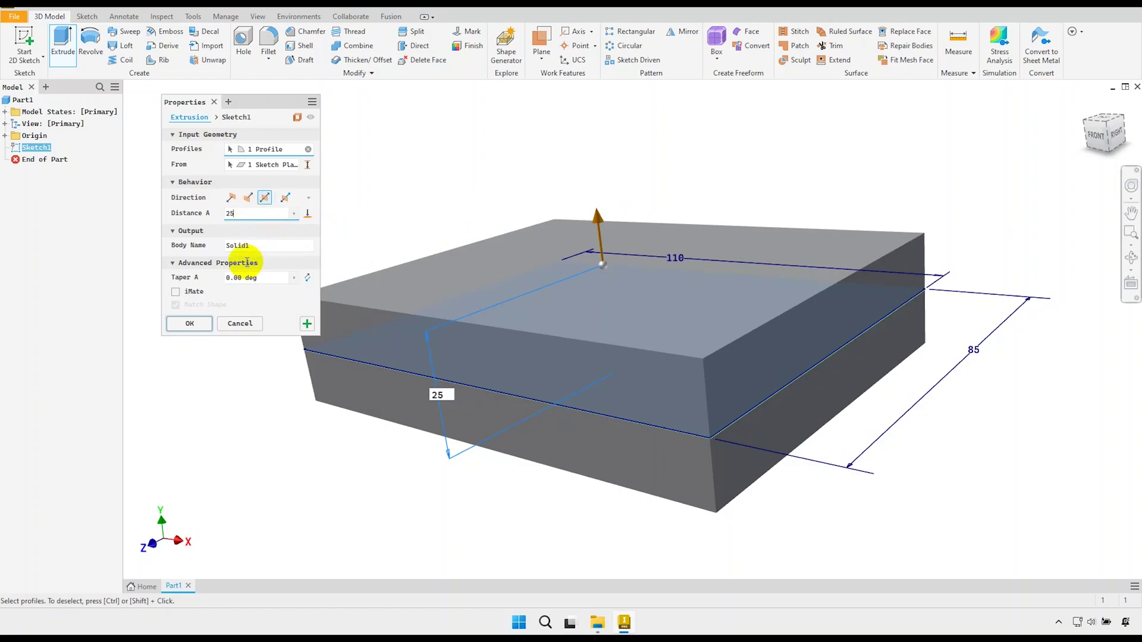
left_click(191, 324)
Start a sketch on the block's right side face and project the face outline into it
mouse_move(421, 222)
middle_mouse_down("shift")
mouse_move(535, 308)
mouse_move(523, 280)
mouse_move(501, 296)
mouse_move(511, 330)
middle_mouse_up("shift")
left_click(545, 321)
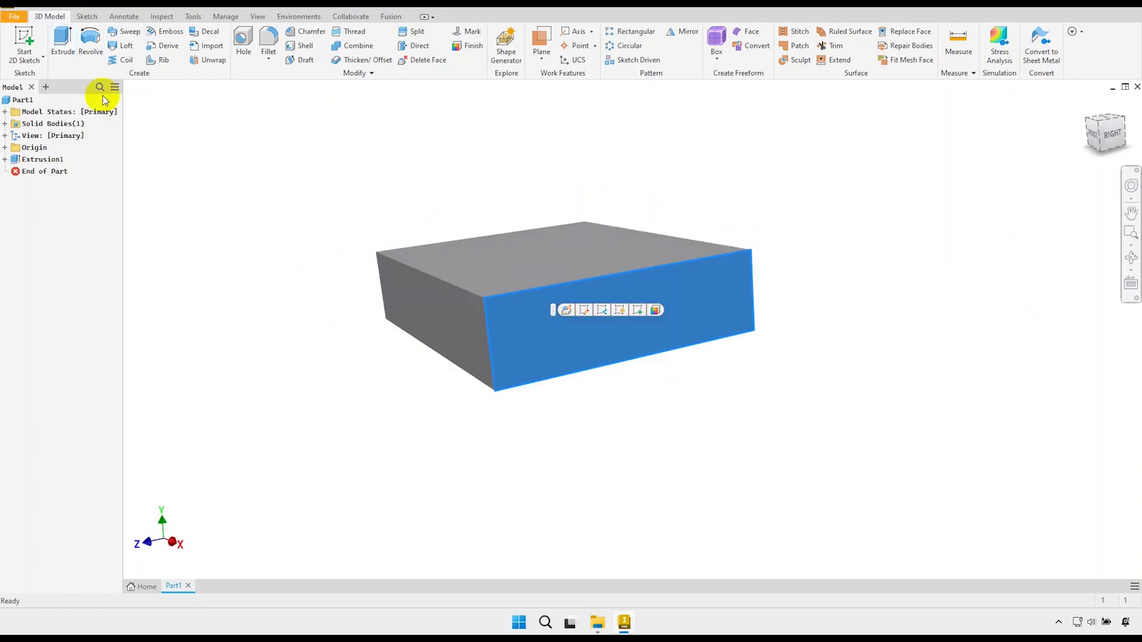
left_click(25, 39)
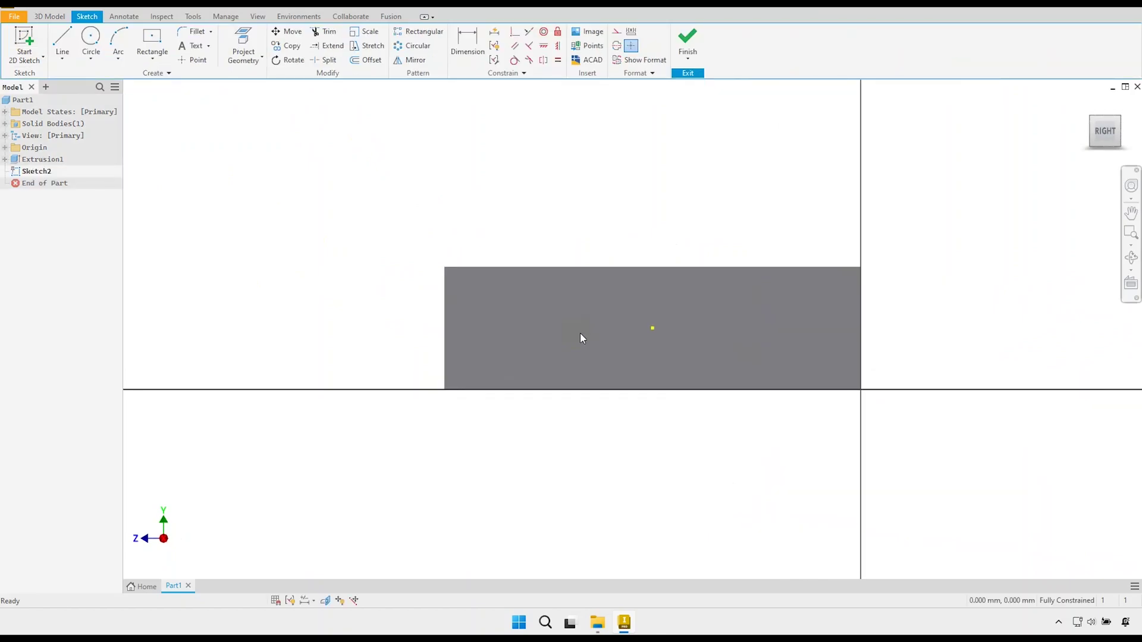
left_click(243, 44)
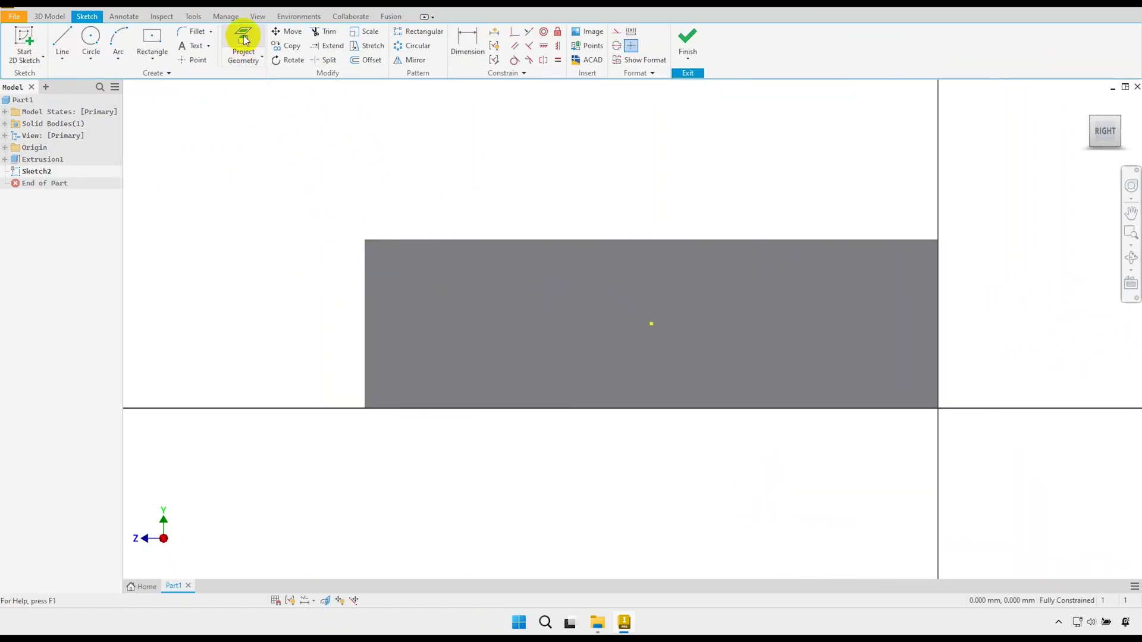
left_click(458, 303)
right_click(264, 233)
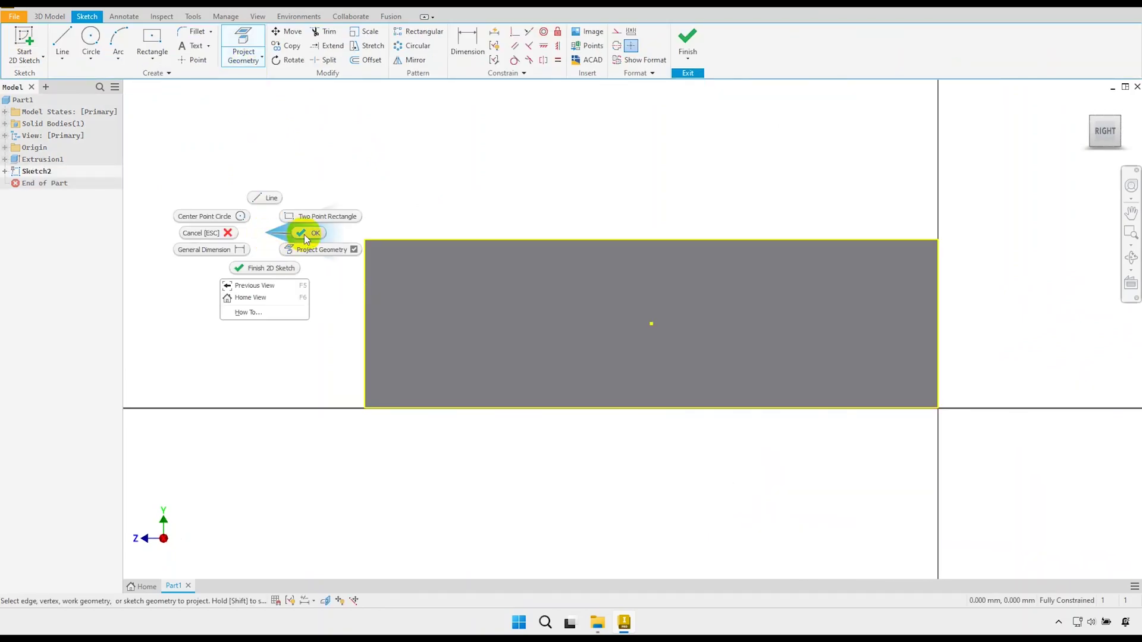
left_click(304, 234)
Draw two slanted lines, one from the lower front corner to the top edge, one from the upper rear corner to the bottom edge
left_click(62, 42)
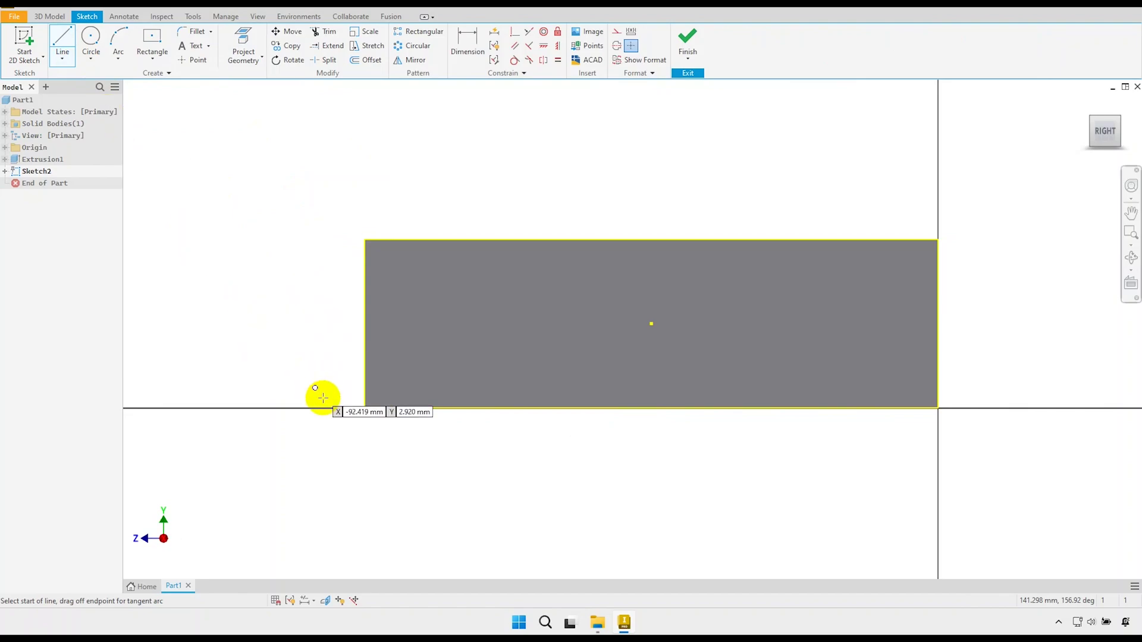
left_click(365, 408)
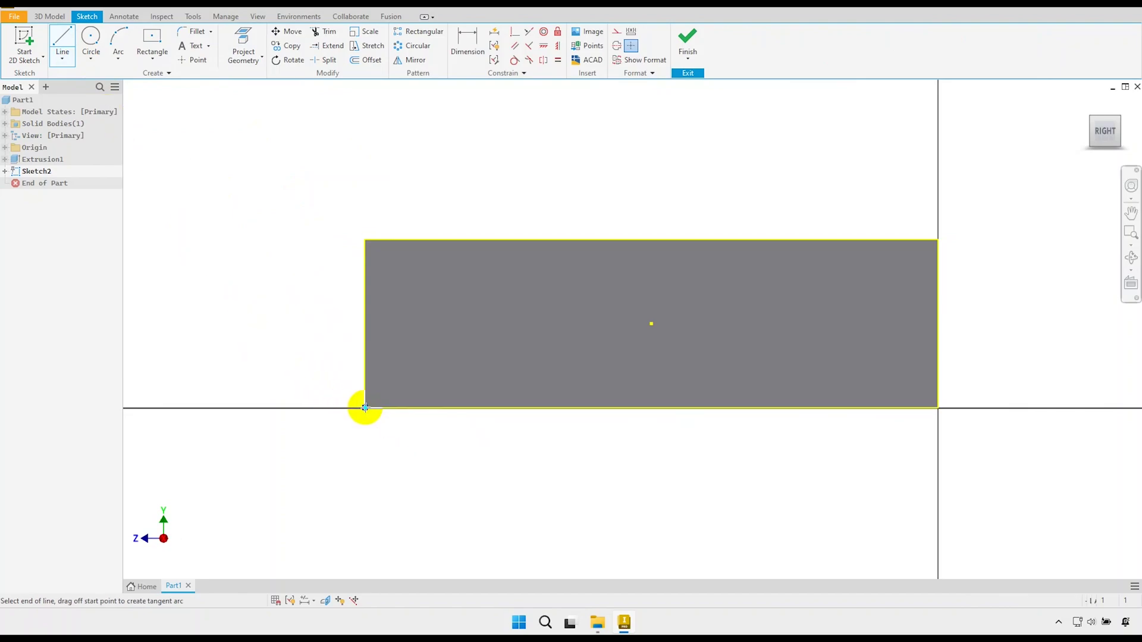
double_click(449, 239)
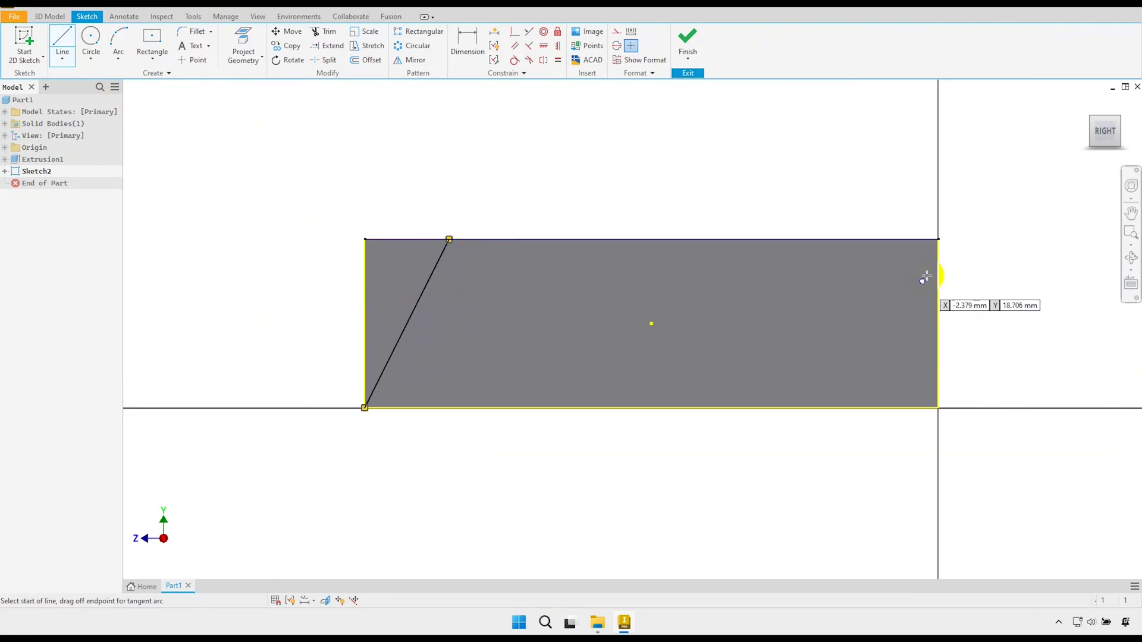
left_click(937, 239)
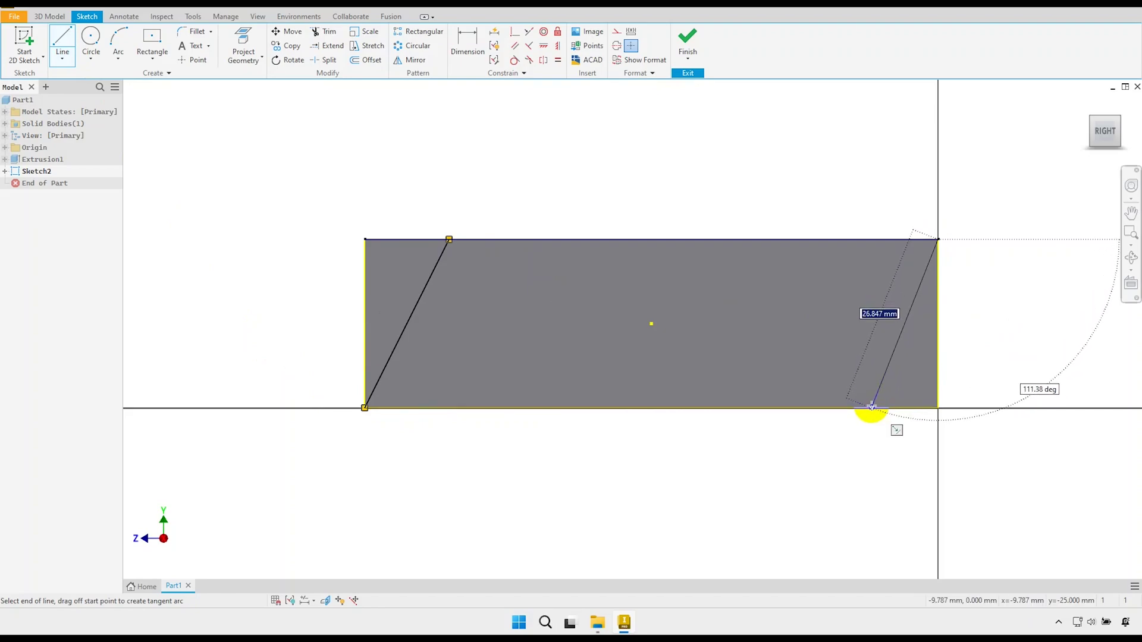
left_click(871, 407)
right_click(719, 179)
left_click(758, 178)
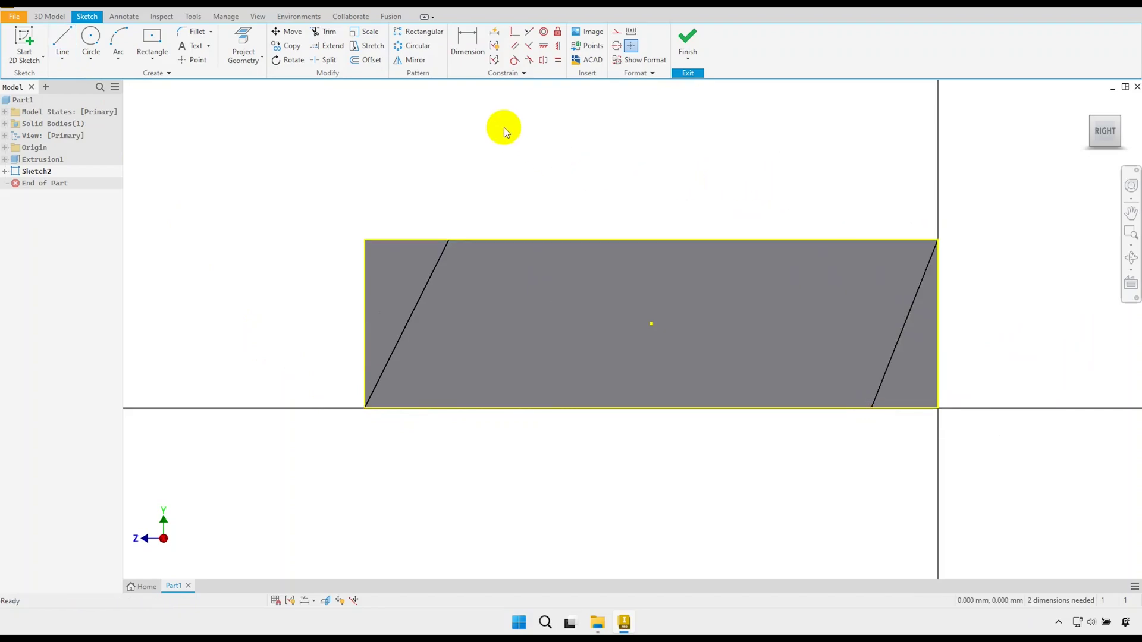
Dimension the angle between the front slanted line and the front vertical edge as 20 degrees
left_click(467, 40)
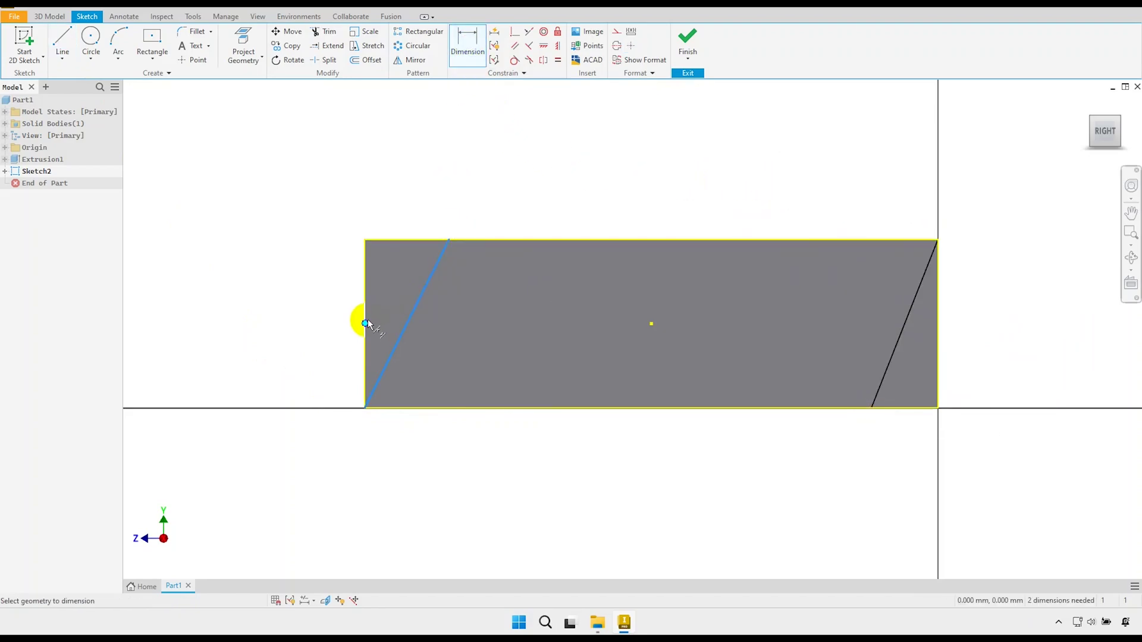
left_click(431, 163)
type("2")
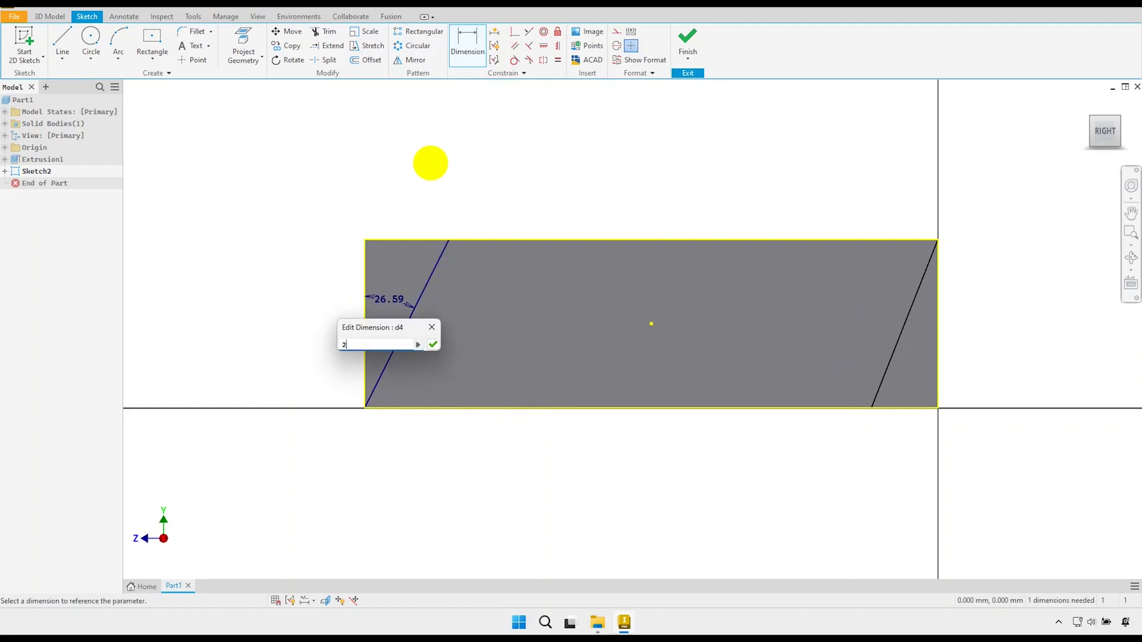
type("0")
key("Return")
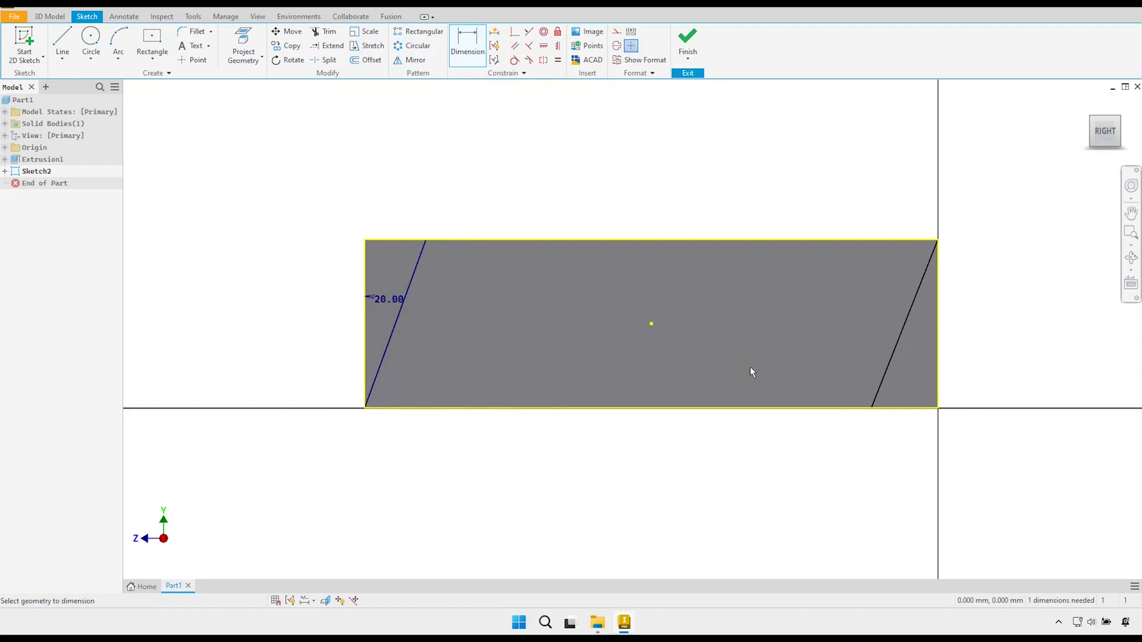
Dimension the angle between the rear slanted line and the rear vertical edge as 20 degrees and finish the sketch
left_click(940, 369)
left_click(925, 363)
type("20")
key("Return")
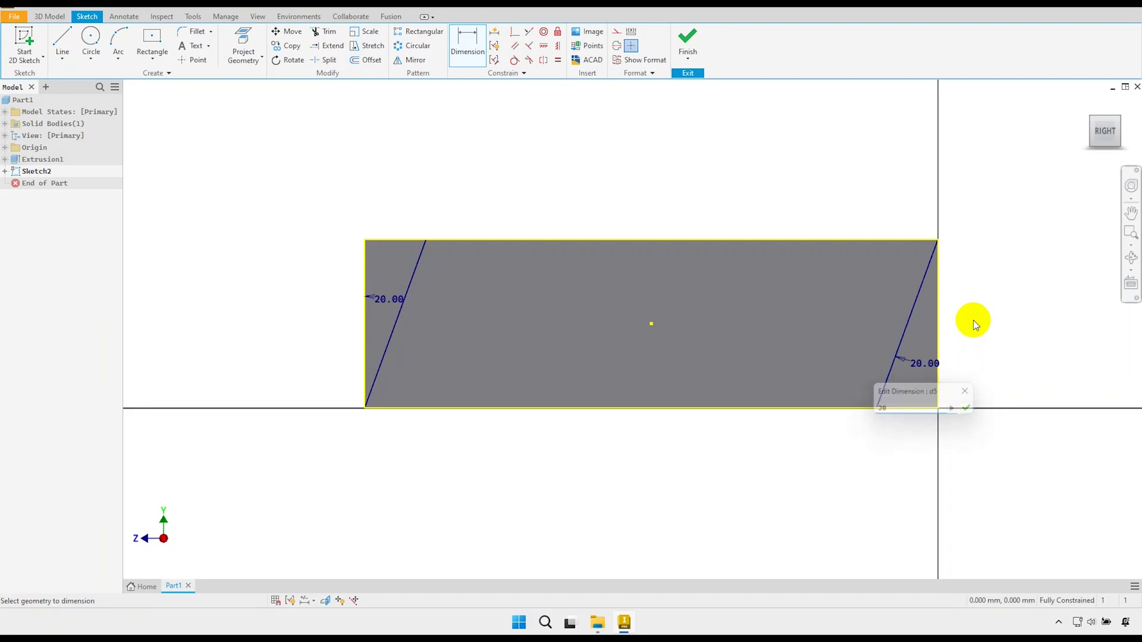
scroll(644, 270, "down", 5)
middle_click_drag(594, 277, 472, 327, "shift")
right_click(383, 305)
left_click(428, 309)
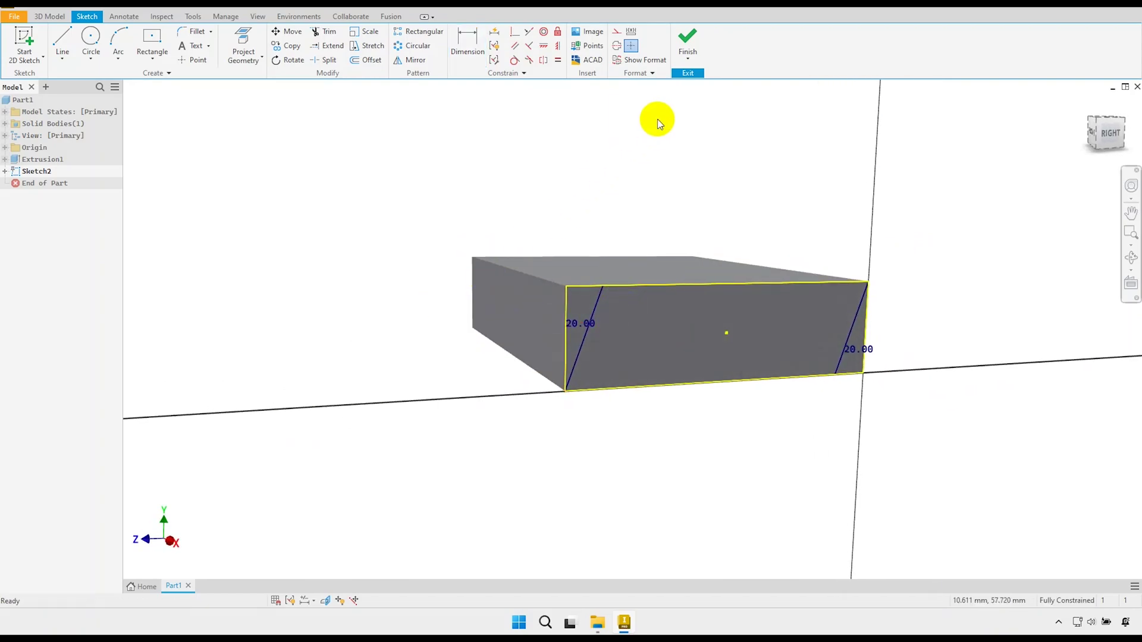
left_click(687, 39)
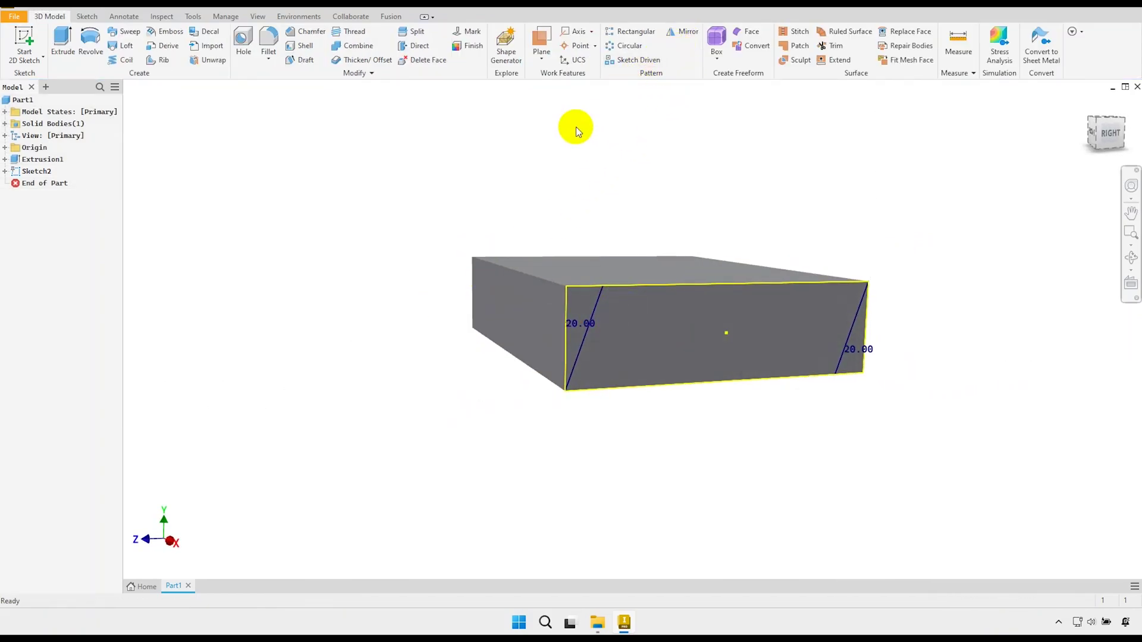
Cut both triangular end profiles through the block with Extrude, ending at the opposite left face
left_click(62, 36)
left_click(583, 309)
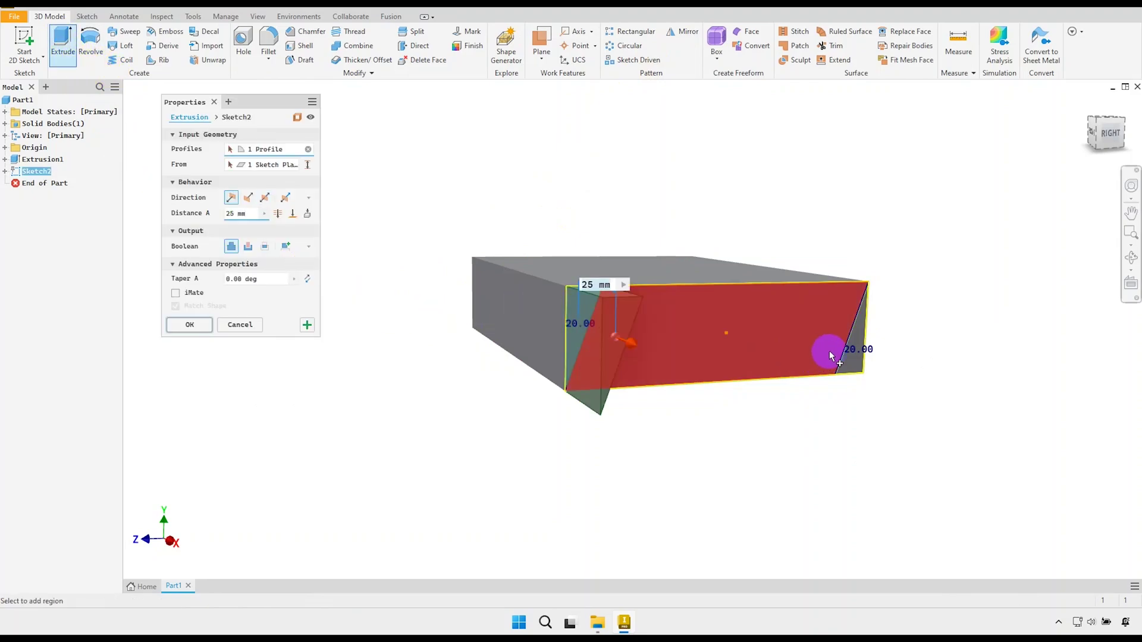
left_click(867, 335)
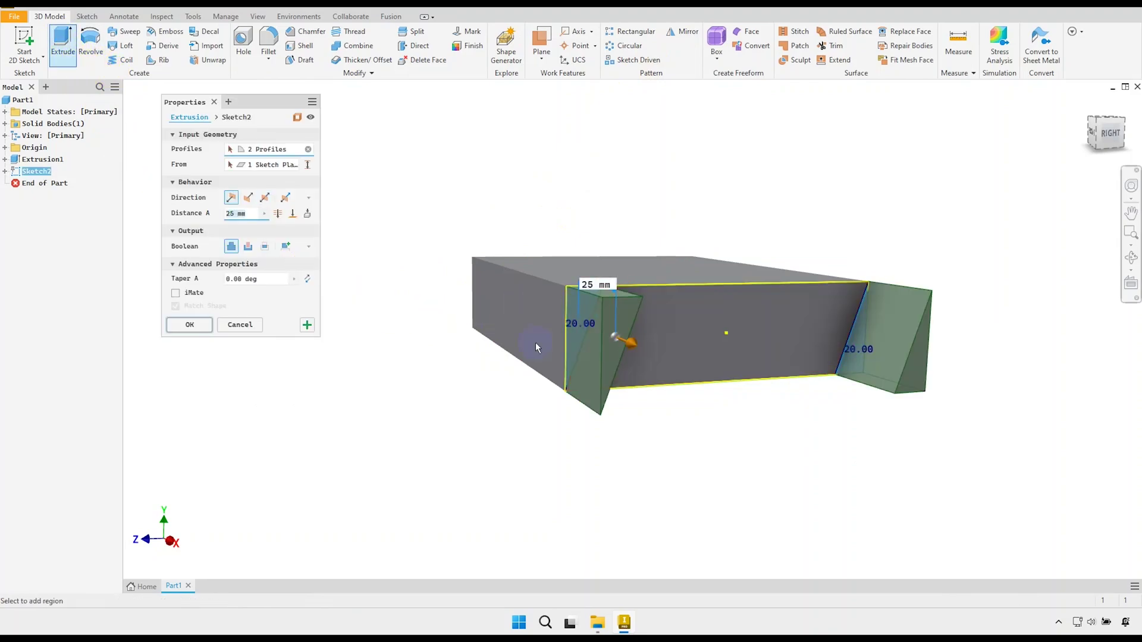
left_click(295, 214)
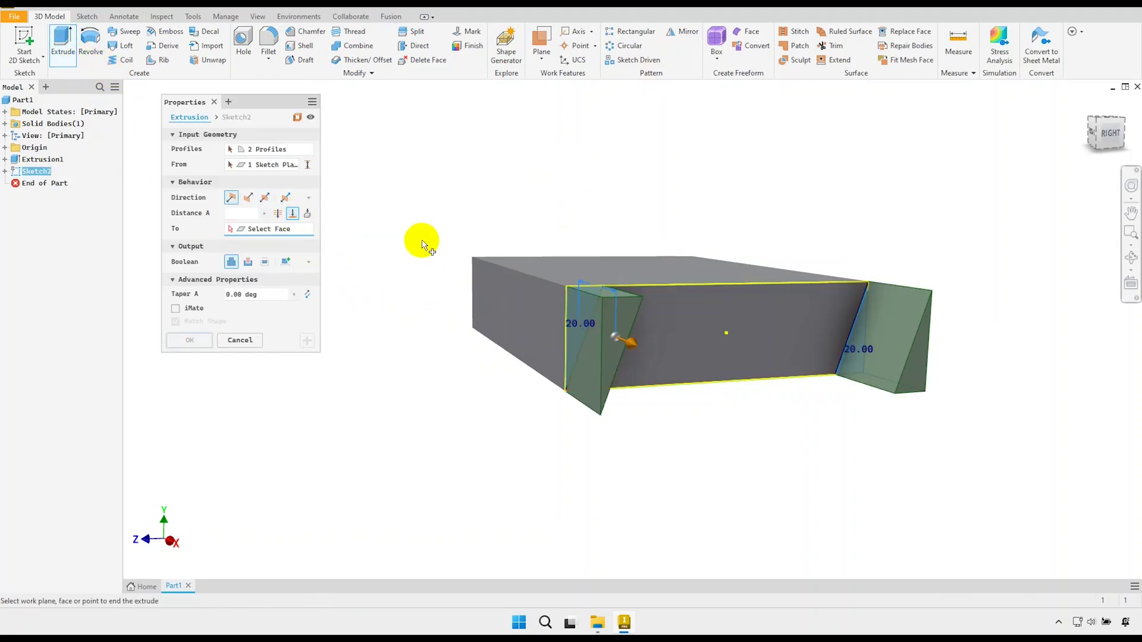
left_click(1086, 122)
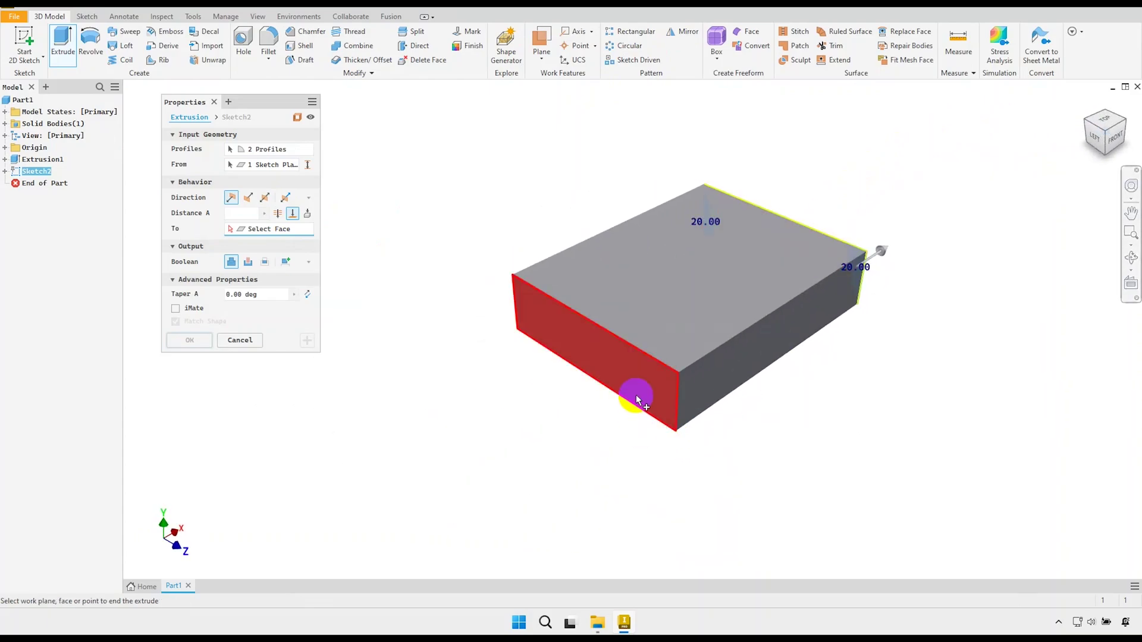
left_click(637, 378)
middle_click_drag(586, 389, 594, 361, "shift")
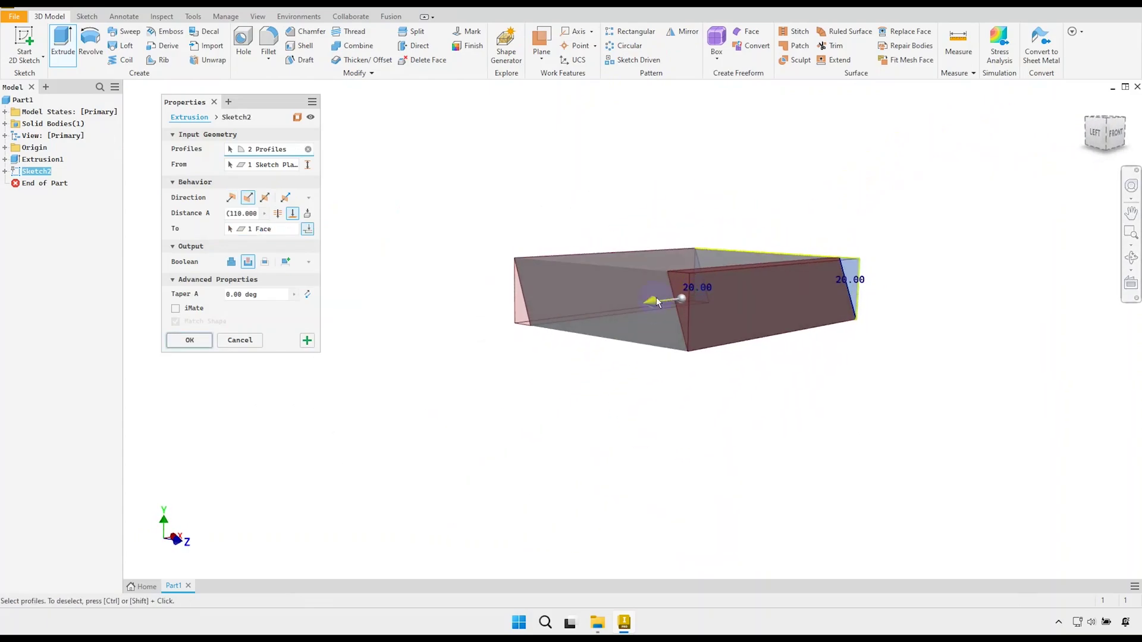
scroll(669, 296, "down", 4)
scroll(669, 294, "down", 3)
left_click(205, 346)
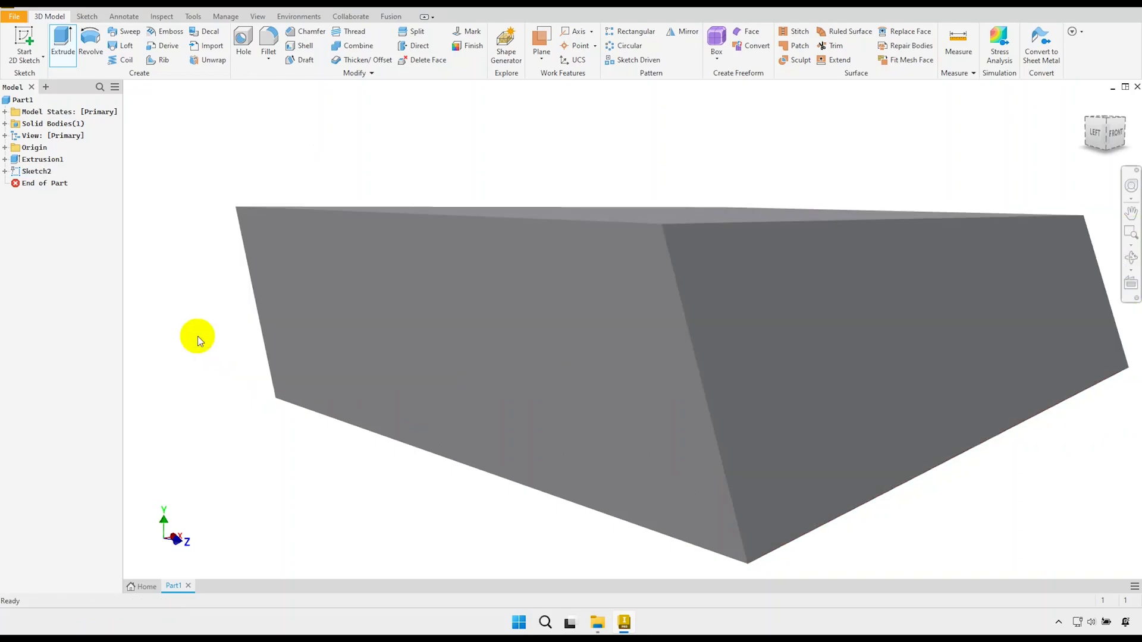
Start a new sketch on the block's right side face
scroll(408, 308, "up", 5)
mouse_move(522, 319)
middle_mouse_down("shift")
mouse_move(349, 311)
mouse_move(334, 327)
mouse_move(306, 326)
mouse_move(505, 349)
middle_mouse_up("shift")
left_click(540, 337)
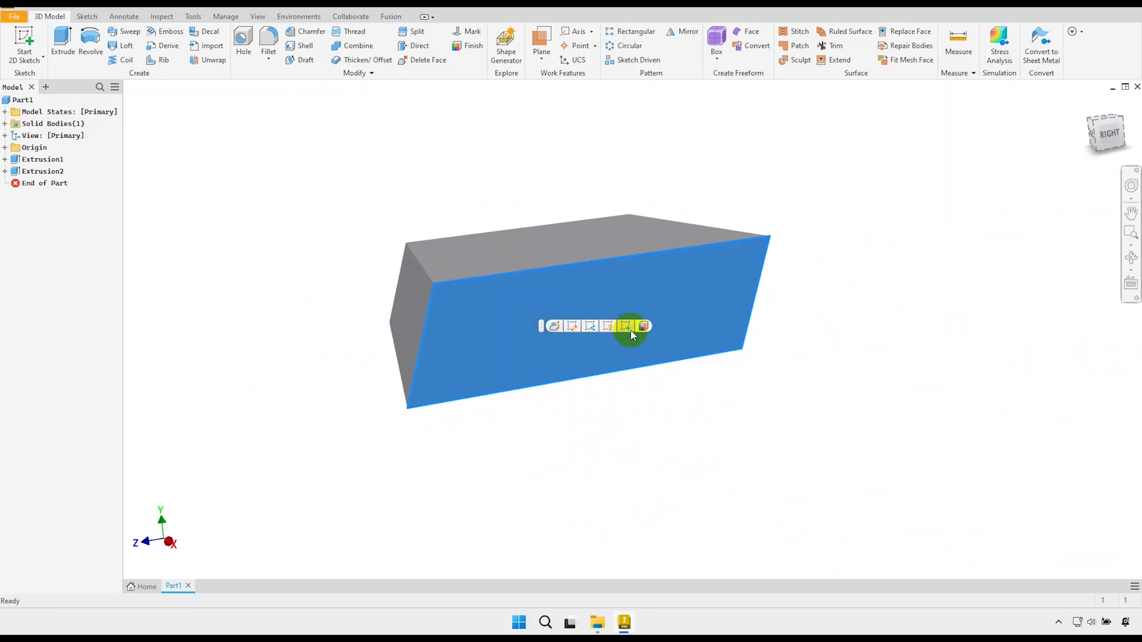
left_click(624, 328)
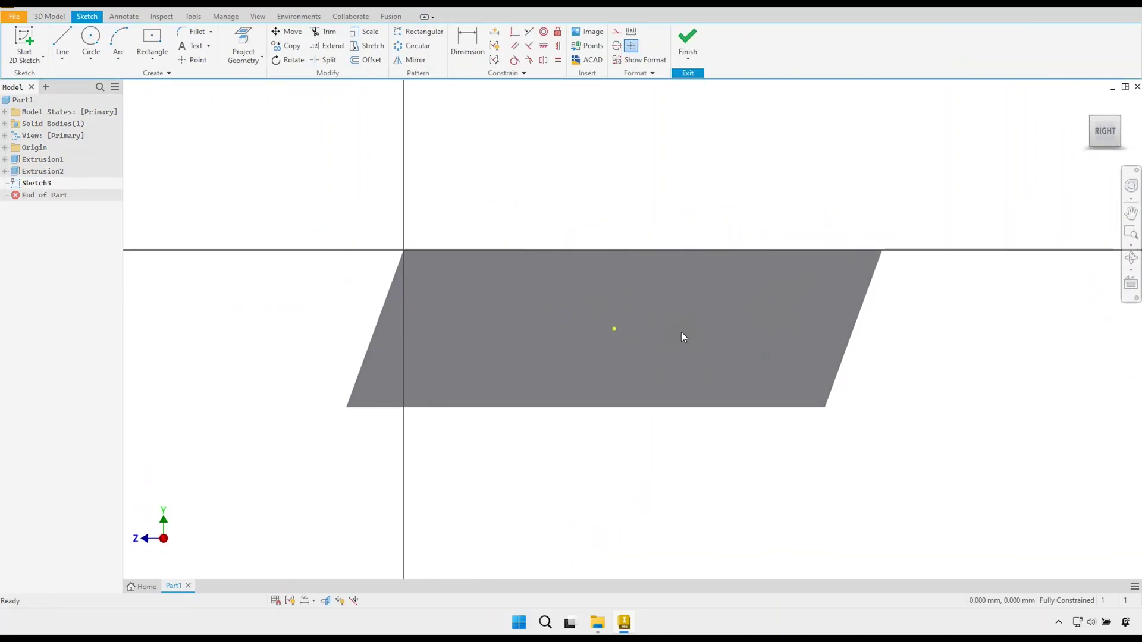
scroll(678, 339, "up", 3)
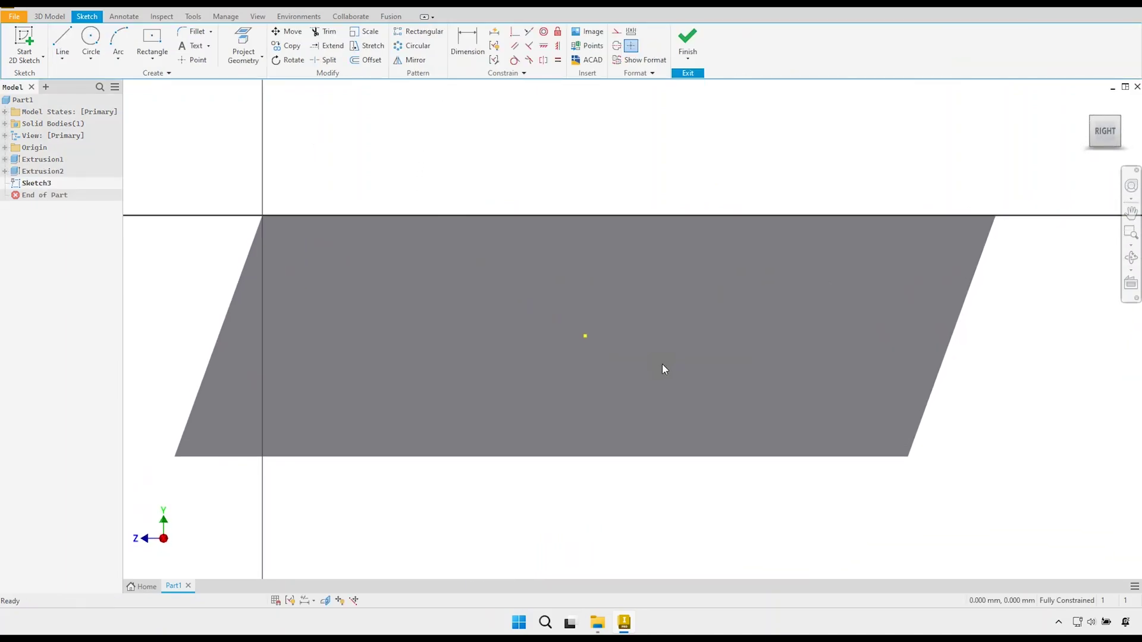
Draw a center-based rectangle 68 mm wide and 13 mm high on the face's center point and finish the sketch
left_click(152, 38)
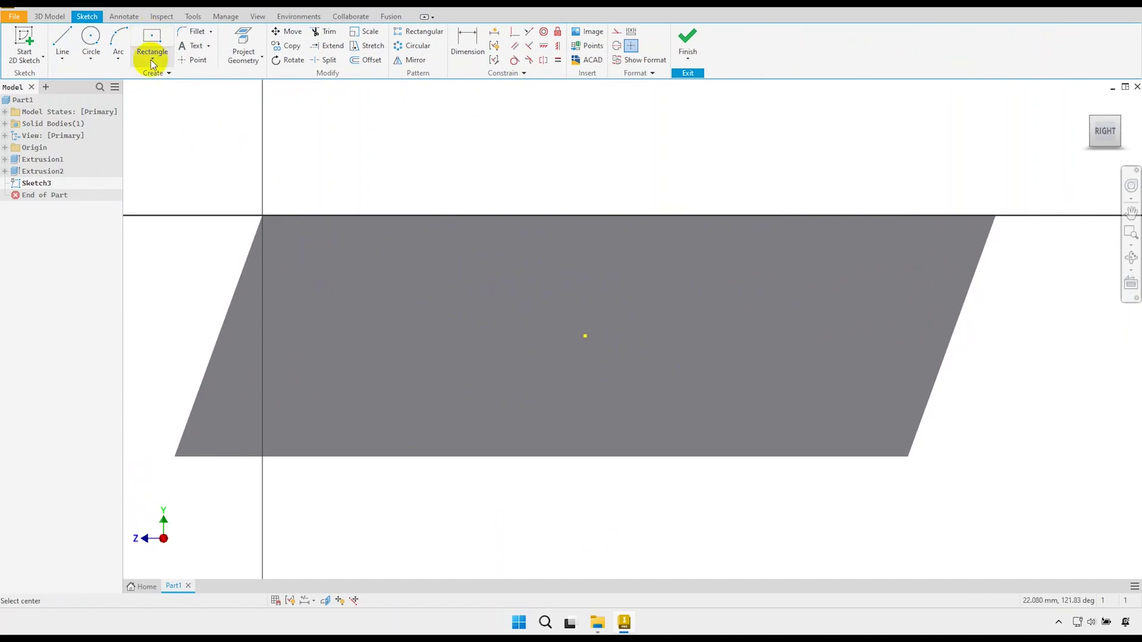
left_click(584, 335)
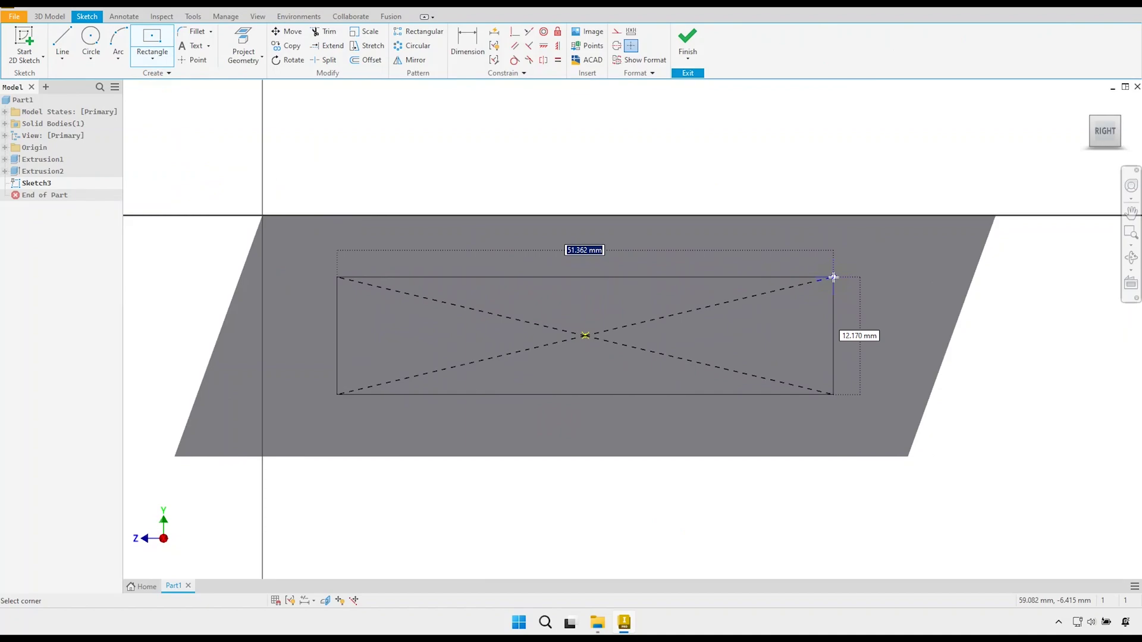
key("Tab")
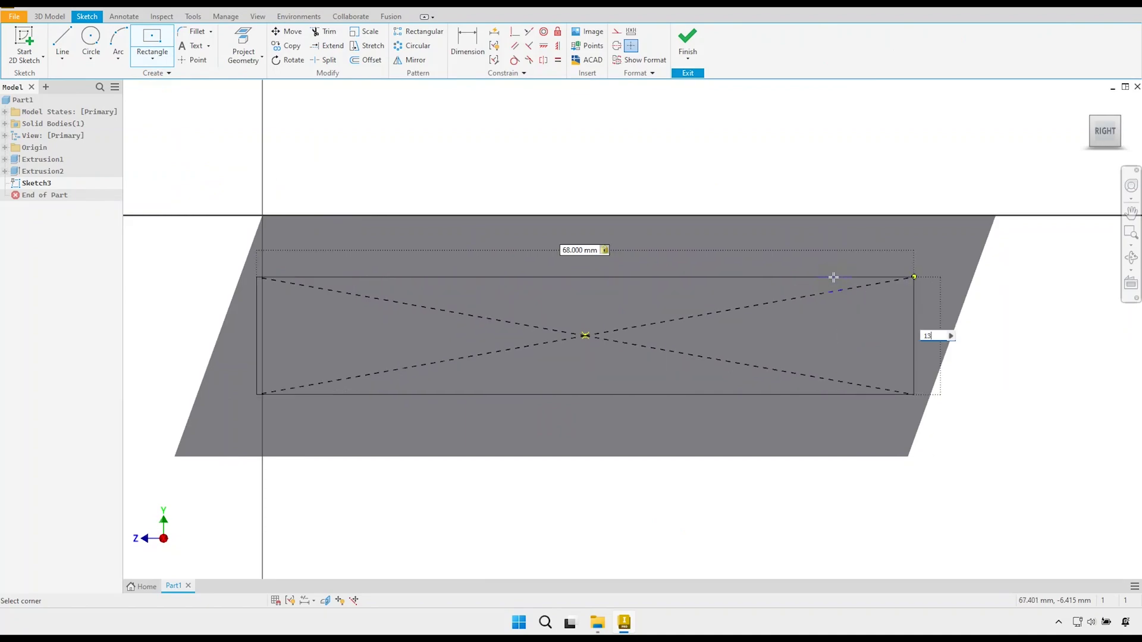
type("13")
key("Return")
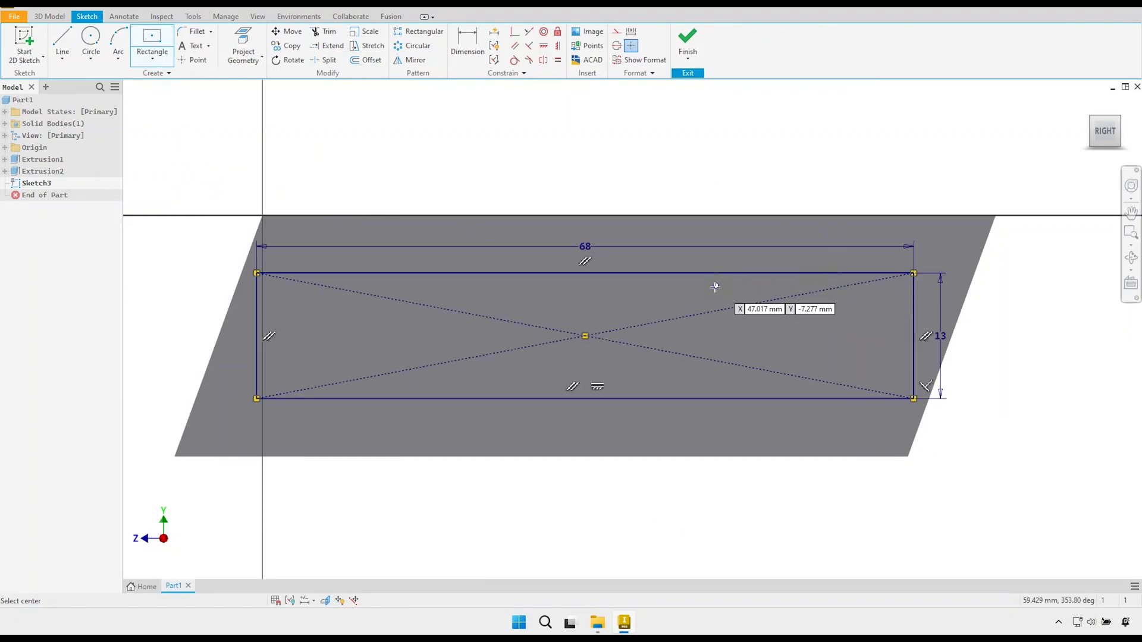
scroll(713, 288, "down", 2)
right_click(631, 431)
left_click(671, 431)
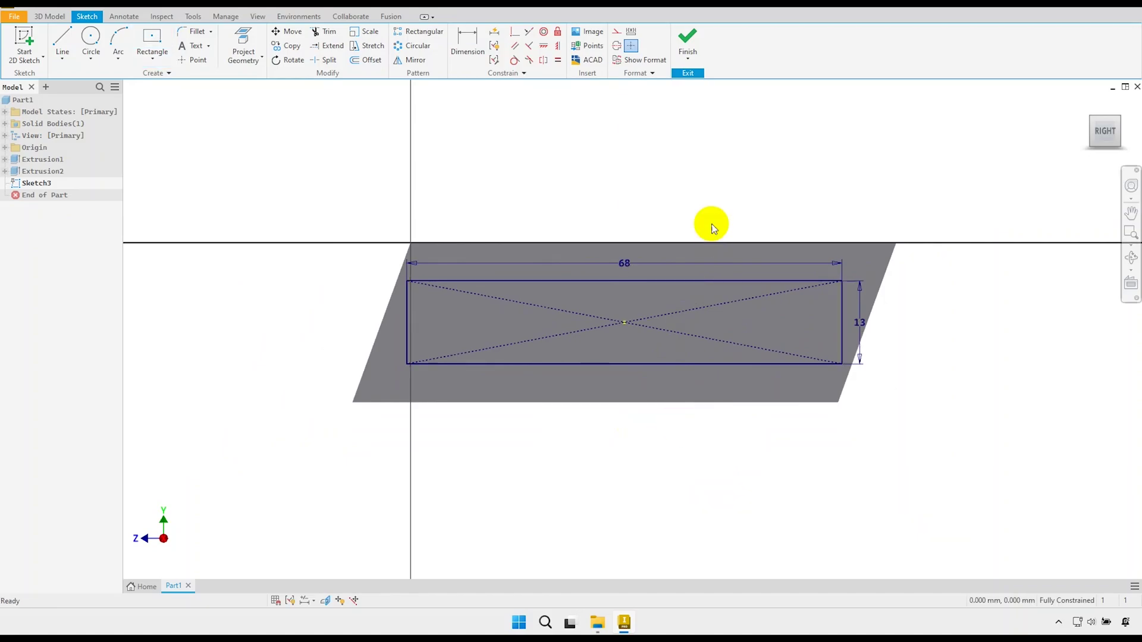
left_click(687, 40)
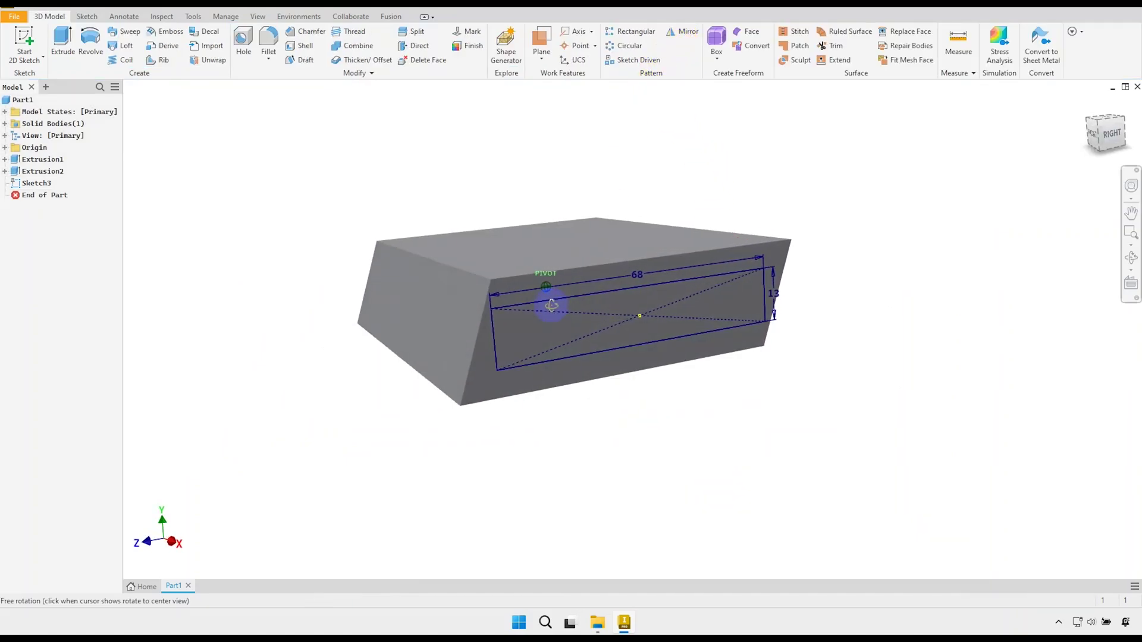
Cut the 68 x 13 mm rectangle 105 mm deep into the block with Extrude
left_click(71, 47)
left_click_drag(805, 346, 521, 300)
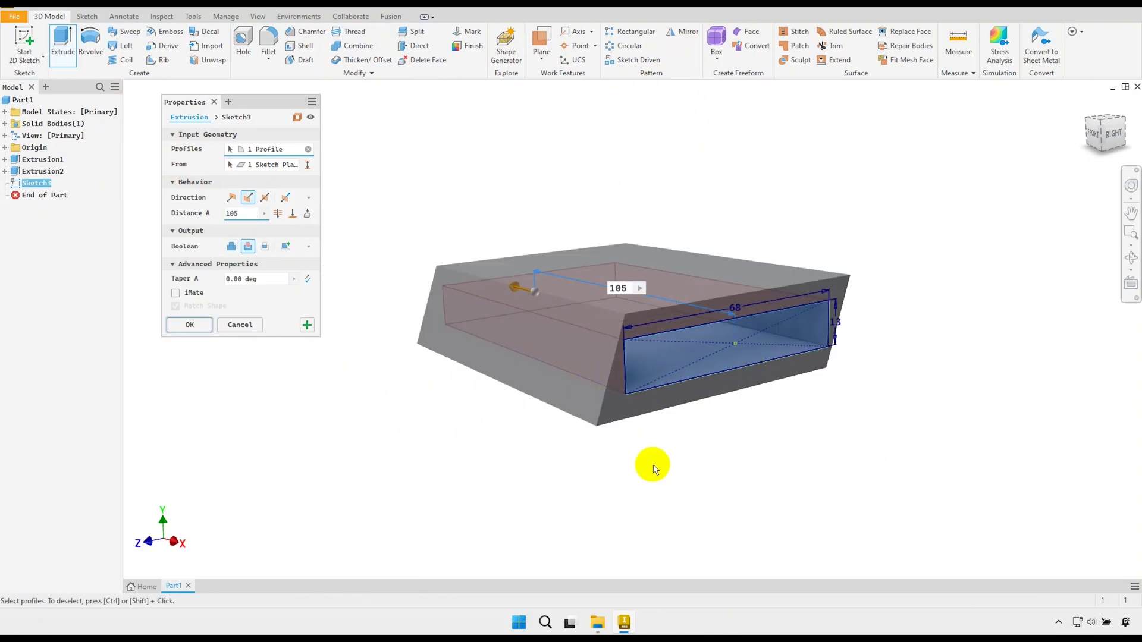
middle_click_drag(502, 419, 408, 273, "shift")
left_click(189, 325)
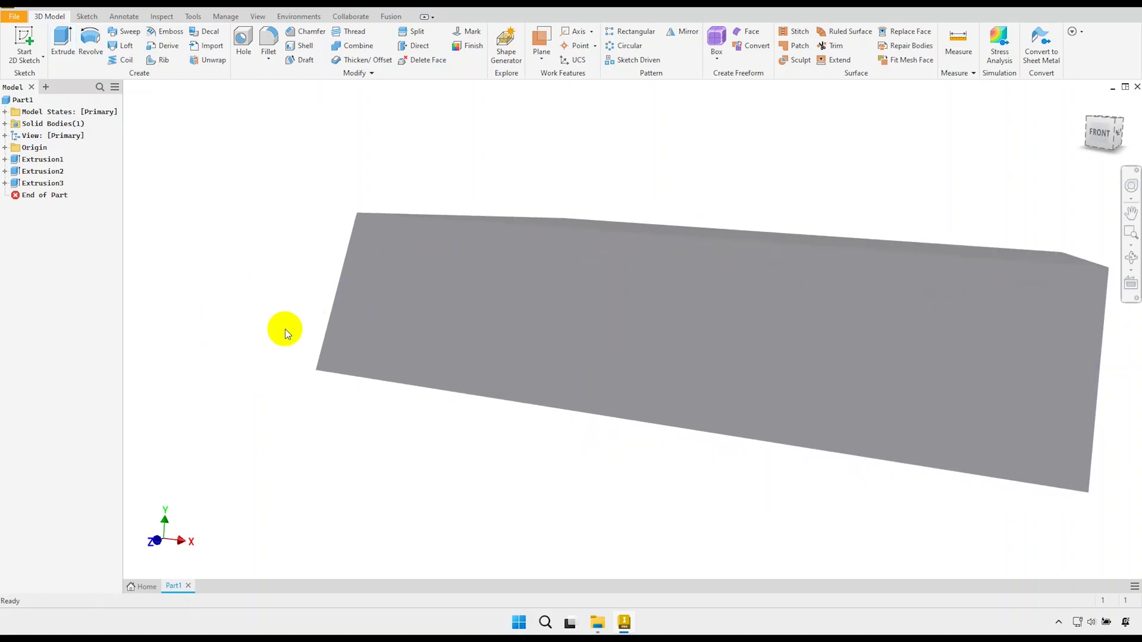
Start a new sketch on the origin XY plane and slice the model at the sketch plane
middle_click_drag(286, 326, 454, 329, "shift")
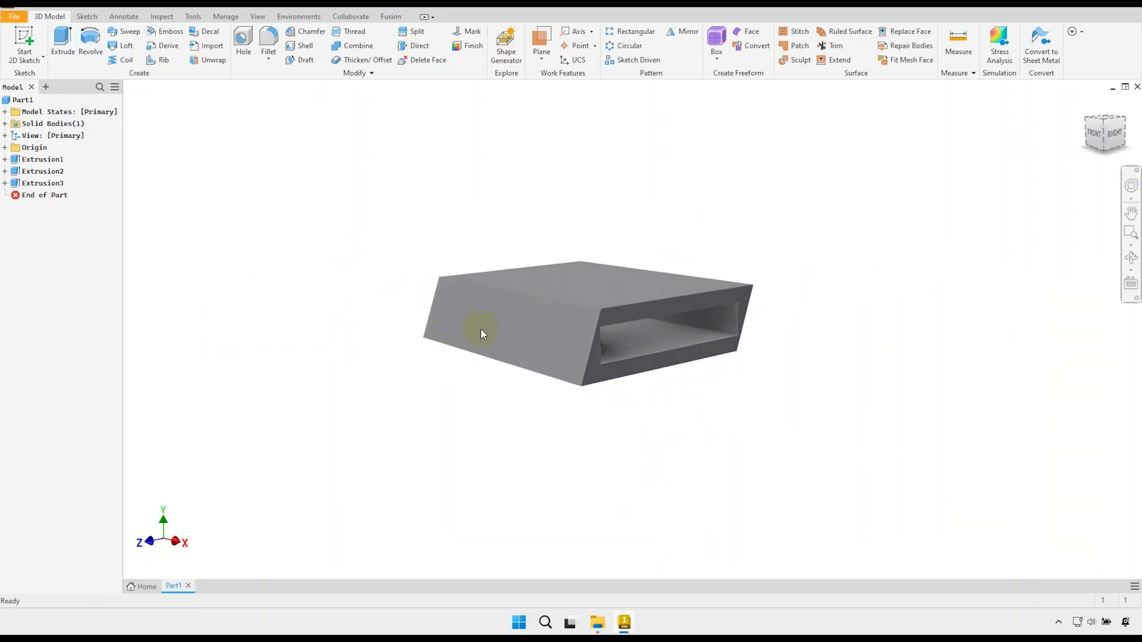
scroll(481, 329, "up", 3)
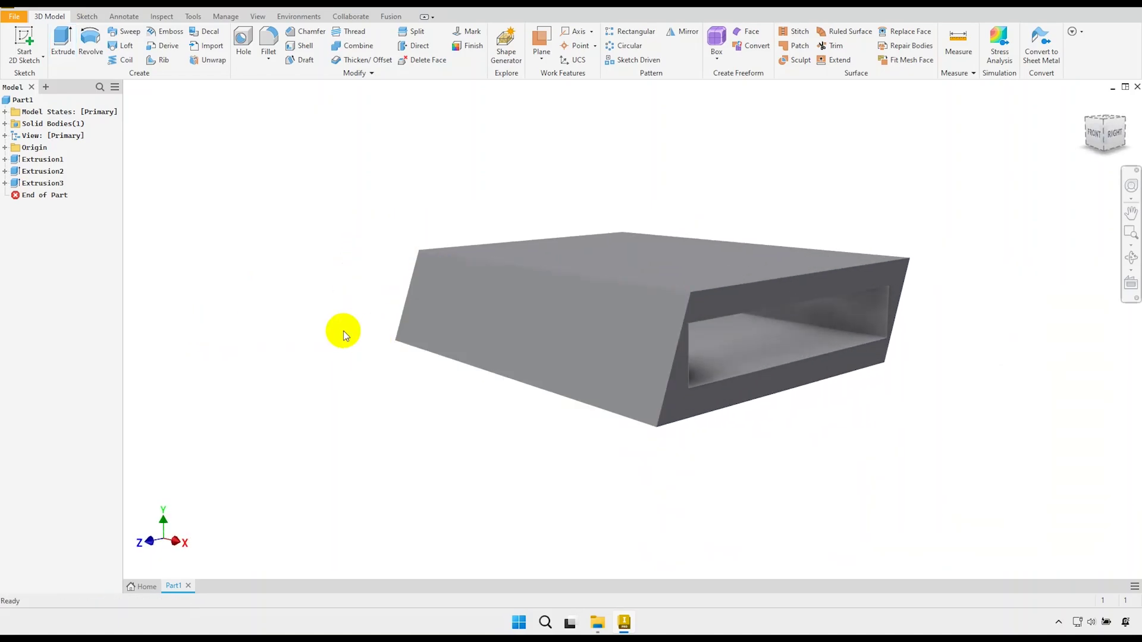
left_click(5, 147)
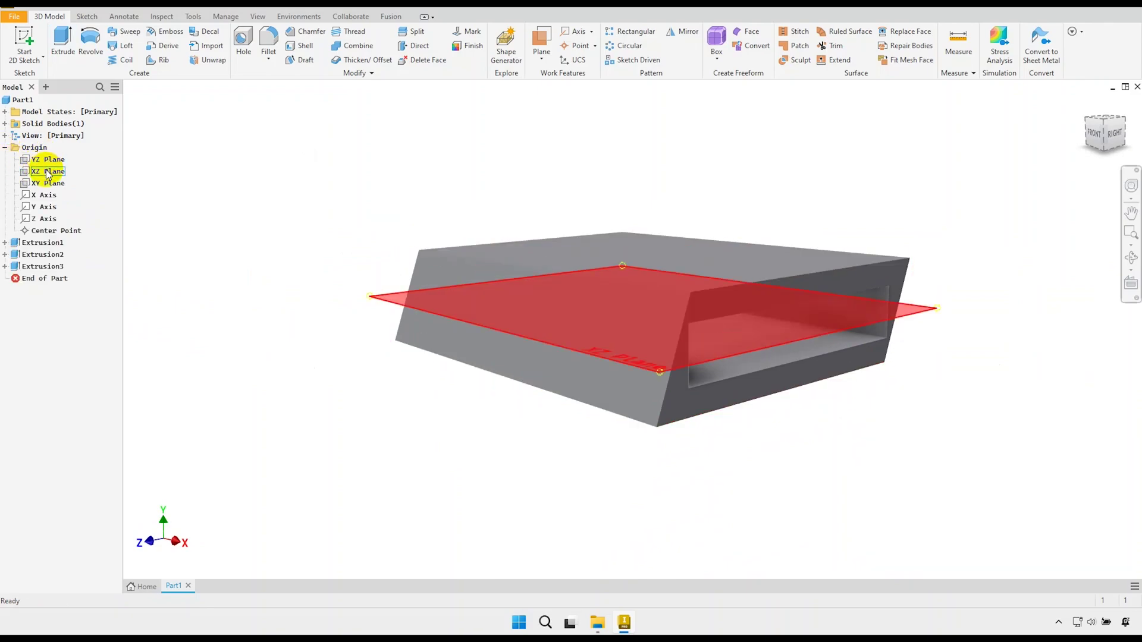
left_click(49, 182)
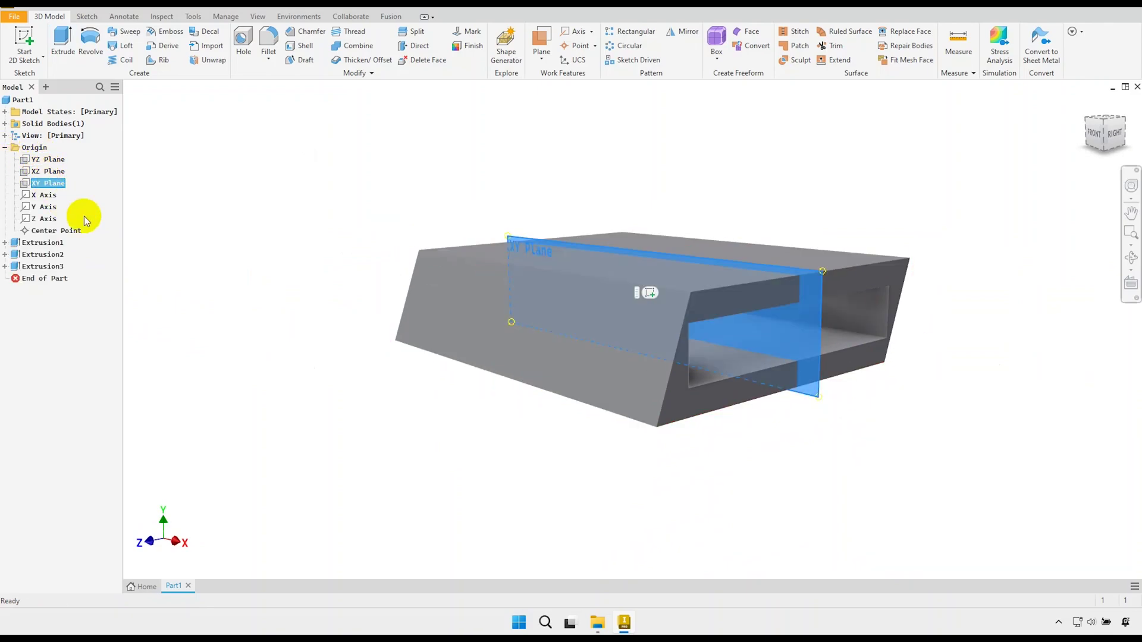
left_click(650, 293)
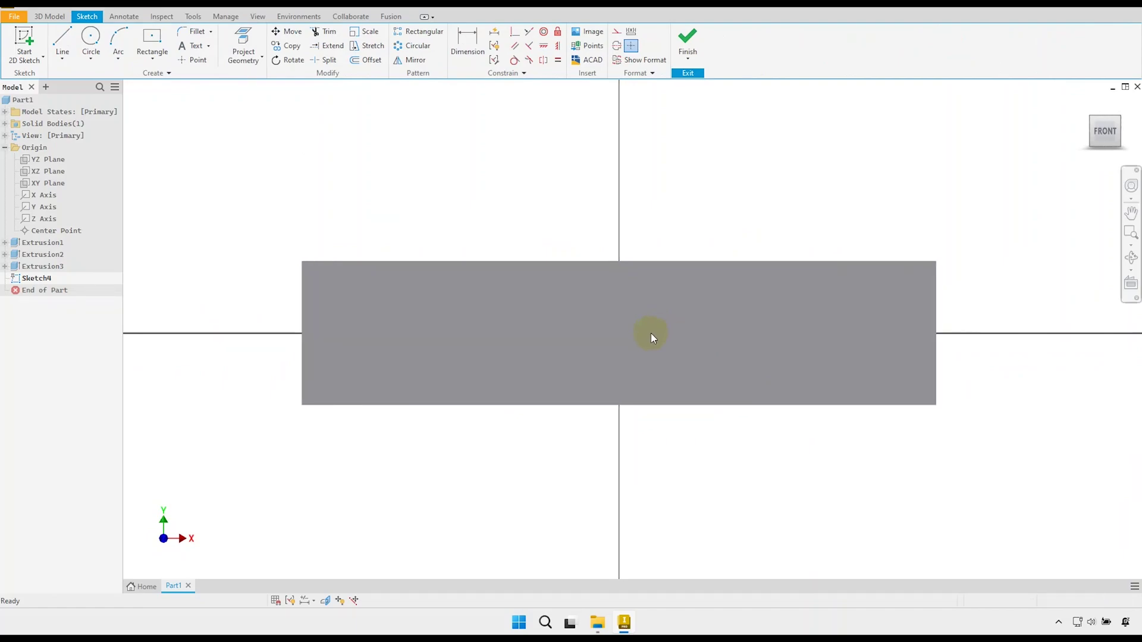
left_click(325, 602)
scroll(565, 454, "up", 1)
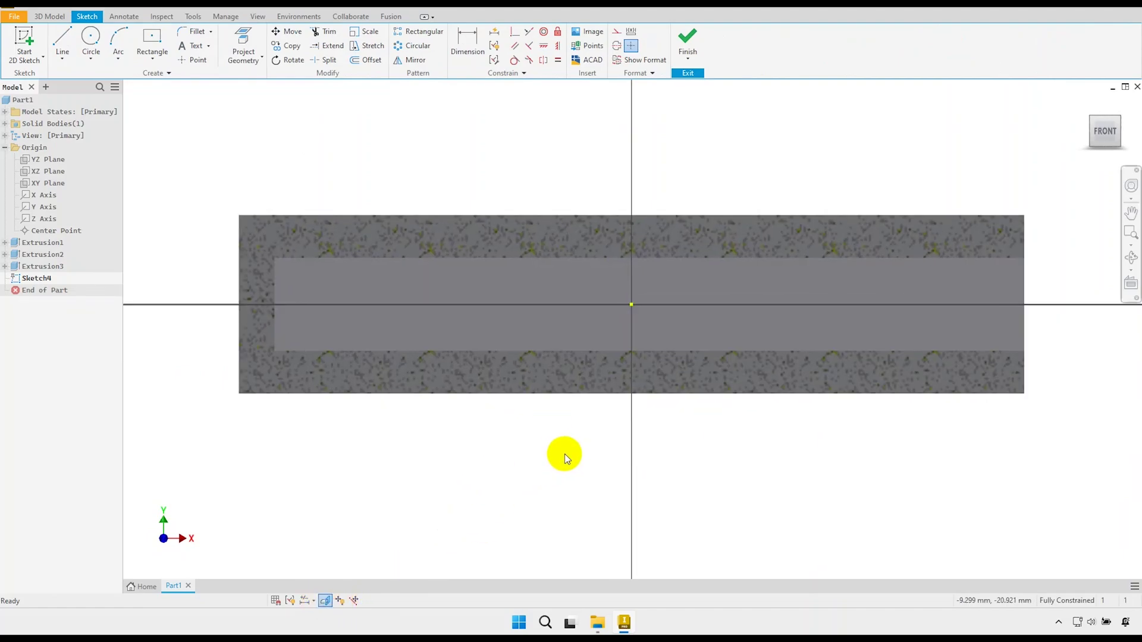
left_click_drag(565, 454, 555, 472)
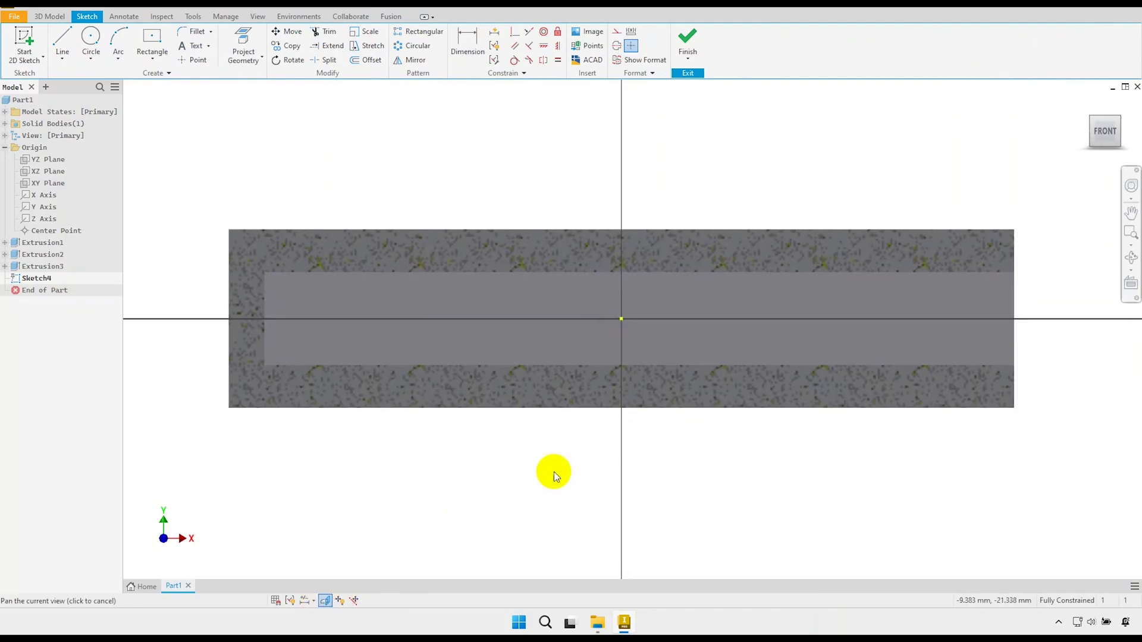
Draw a center-based rectangle 102 mm wide and 11 mm high on the sketch origin
left_click(152, 36)
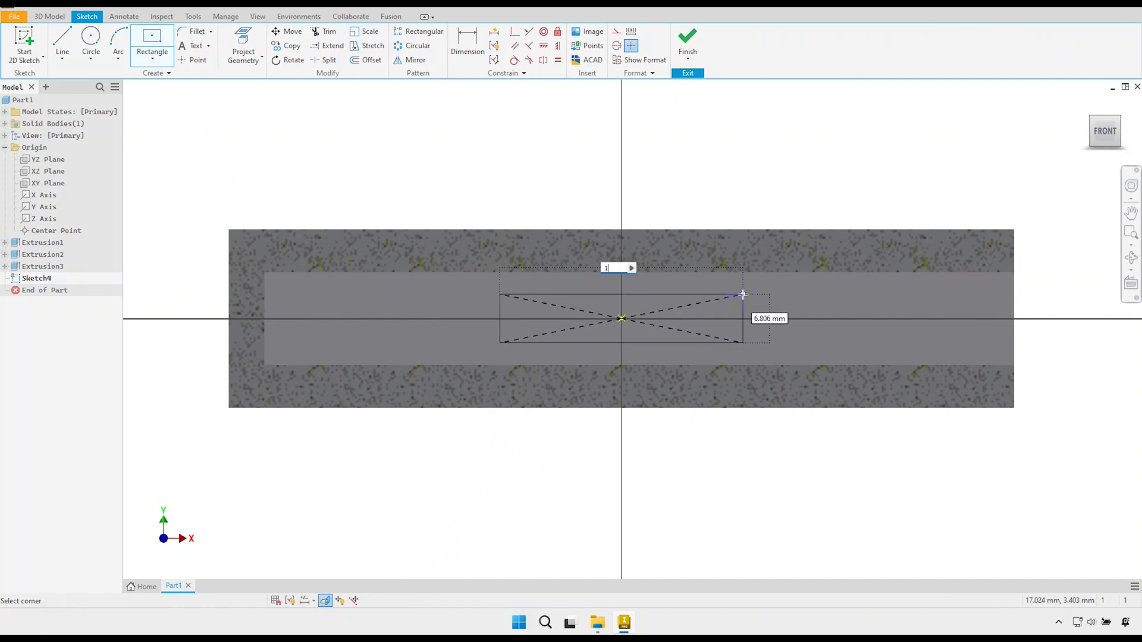
key("Tab")
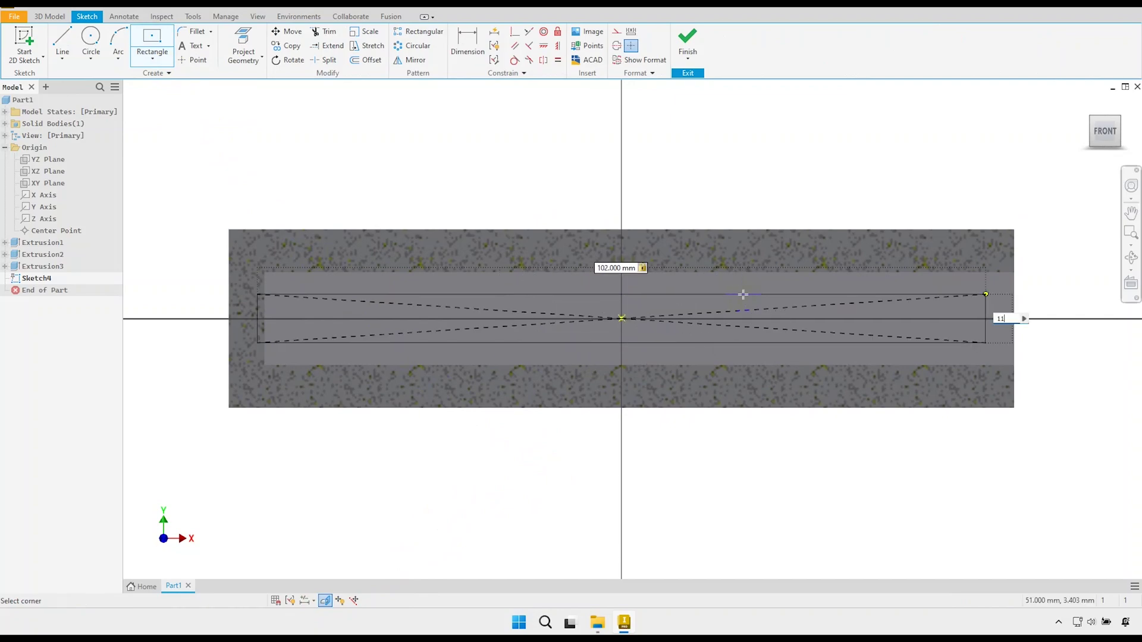
type("11")
key("Return")
scroll(733, 294, "down", 2)
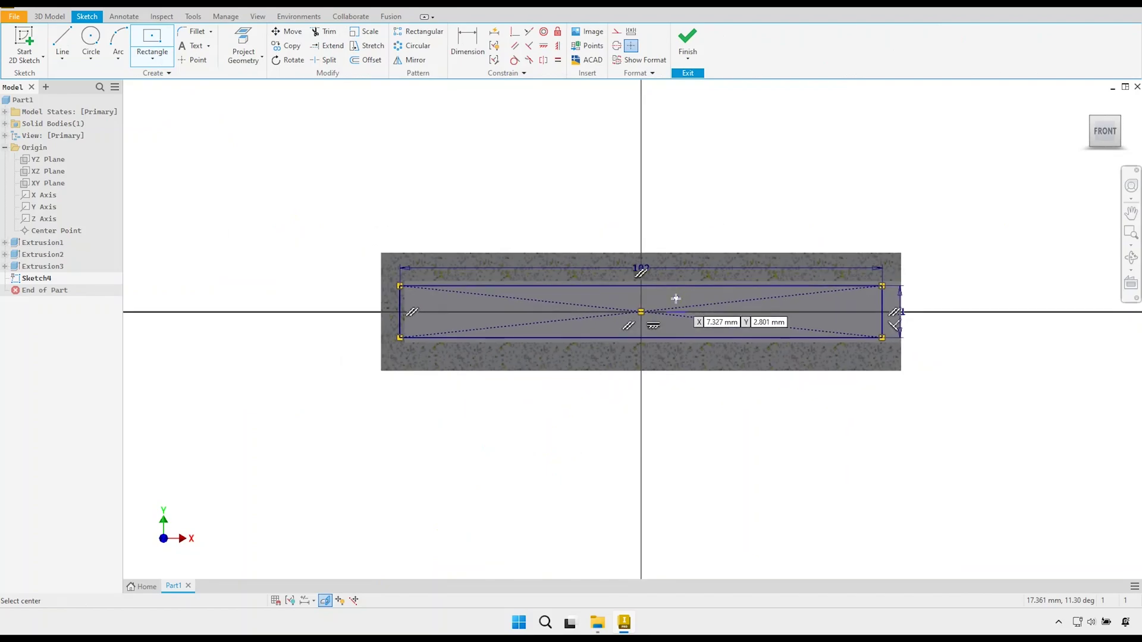
right_click(690, 405)
left_click(731, 406)
Move the 102 mm dimension up above the block's sliced section and finish the sketch
middle_click_drag(708, 386, 643, 386, "shift")
scroll(634, 300, "up", 2)
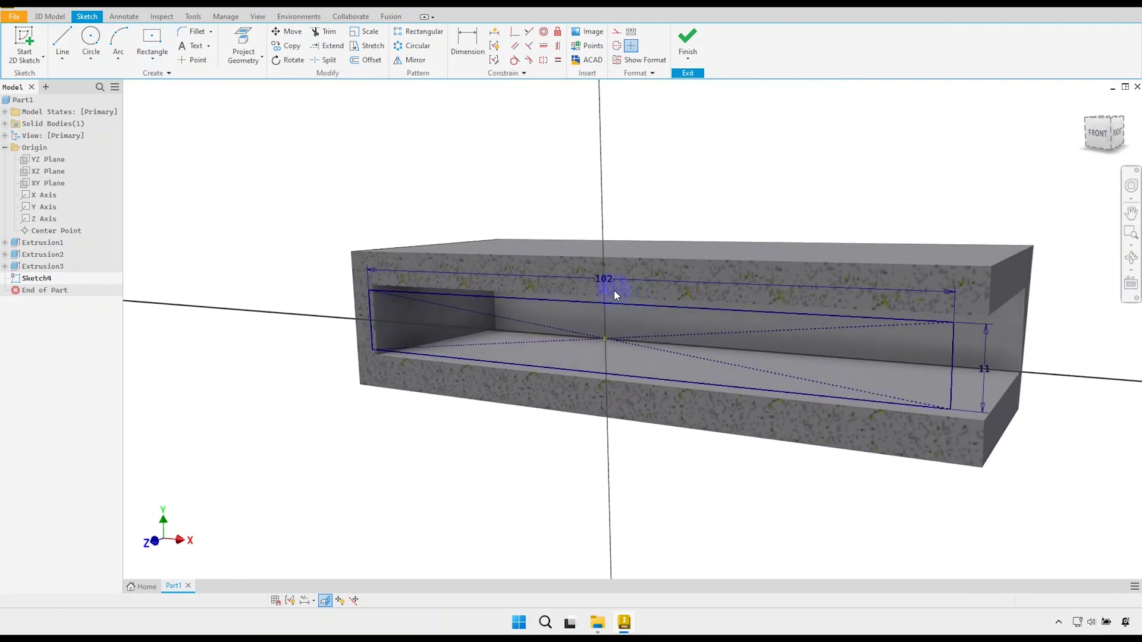
left_click(619, 243)
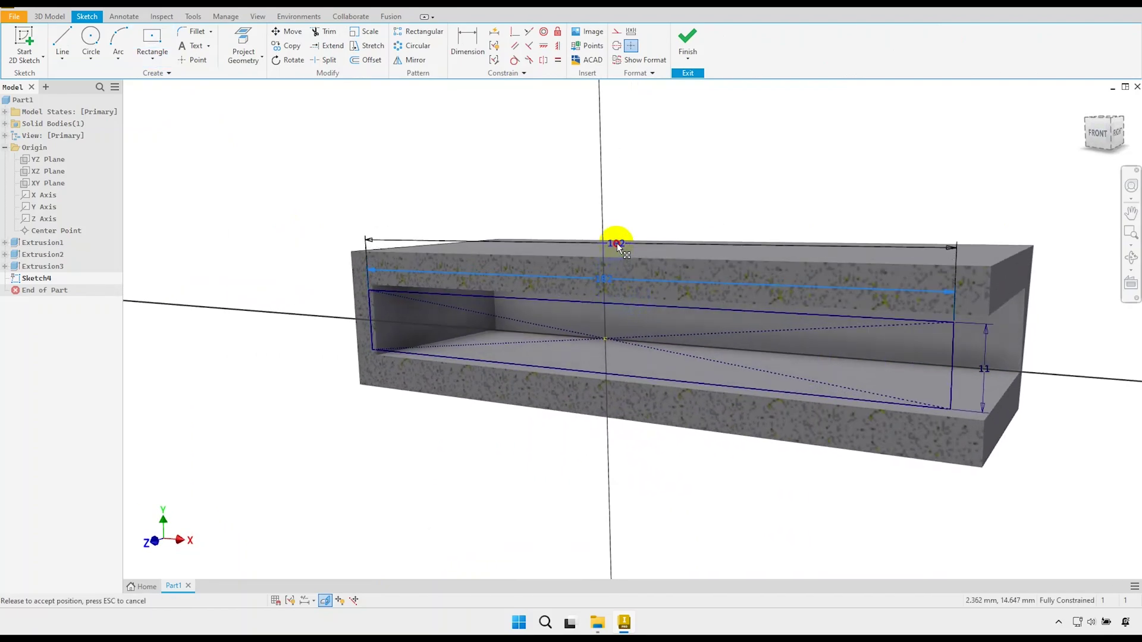
left_click(687, 43)
Cut the 102 x 11 mm rectangle symmetrically through all of the block with Extrude
mouse_move(622, 133)
middle_mouse_down("shift")
mouse_move(589, 171)
mouse_move(606, 270)
mouse_move(569, 273)
middle_mouse_up("shift")
left_click(63, 40)
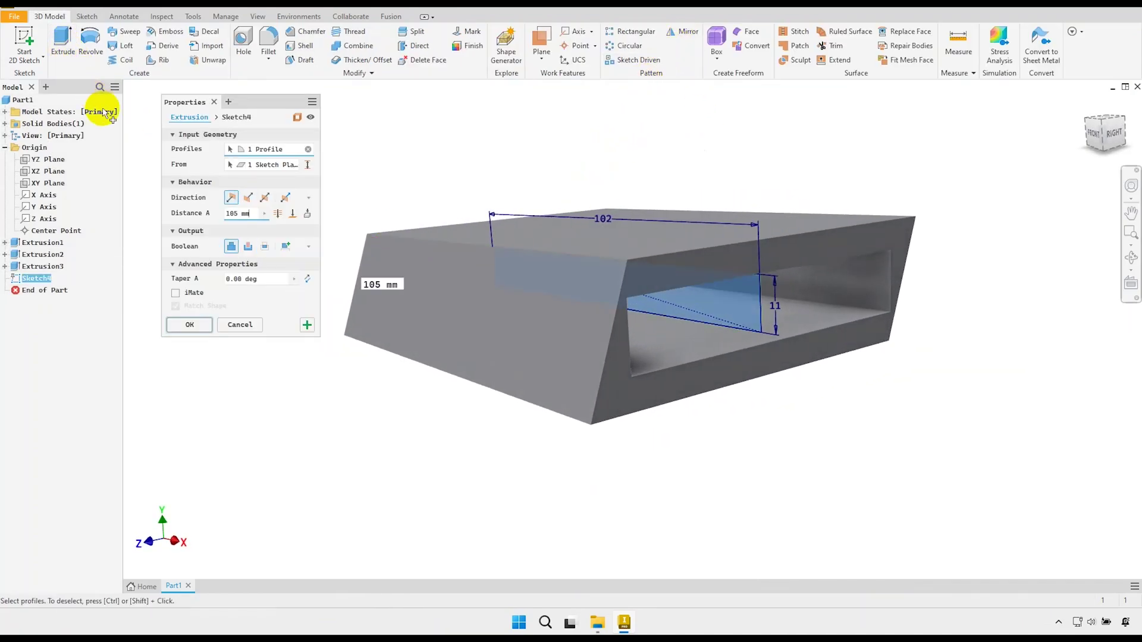
left_click(266, 198)
left_click(278, 214)
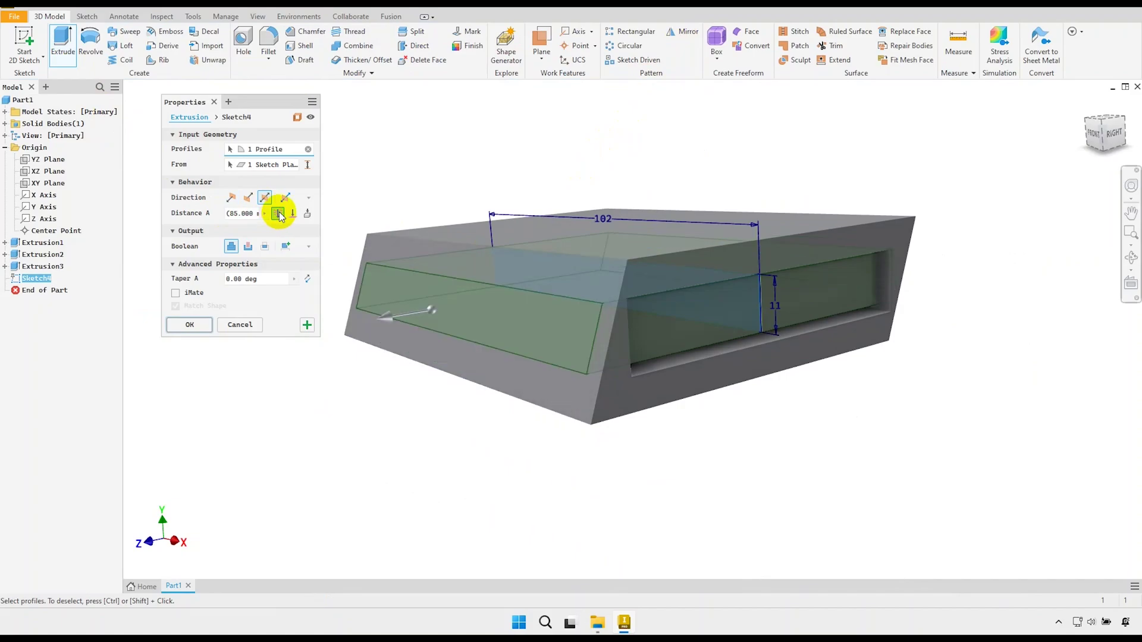
left_click(247, 246)
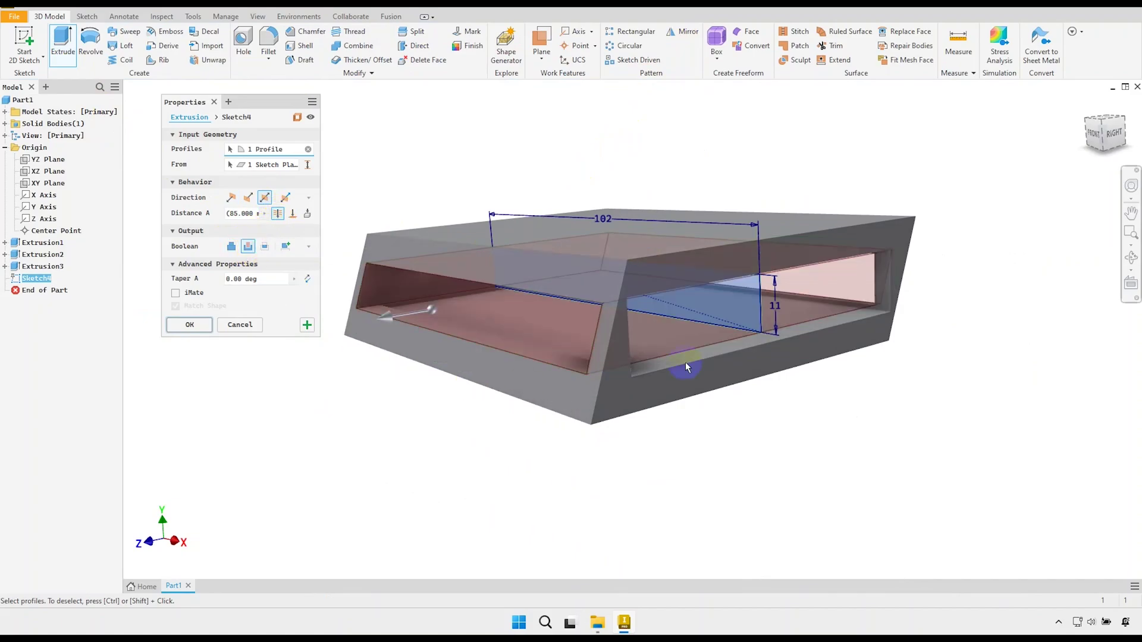
left_click(192, 326)
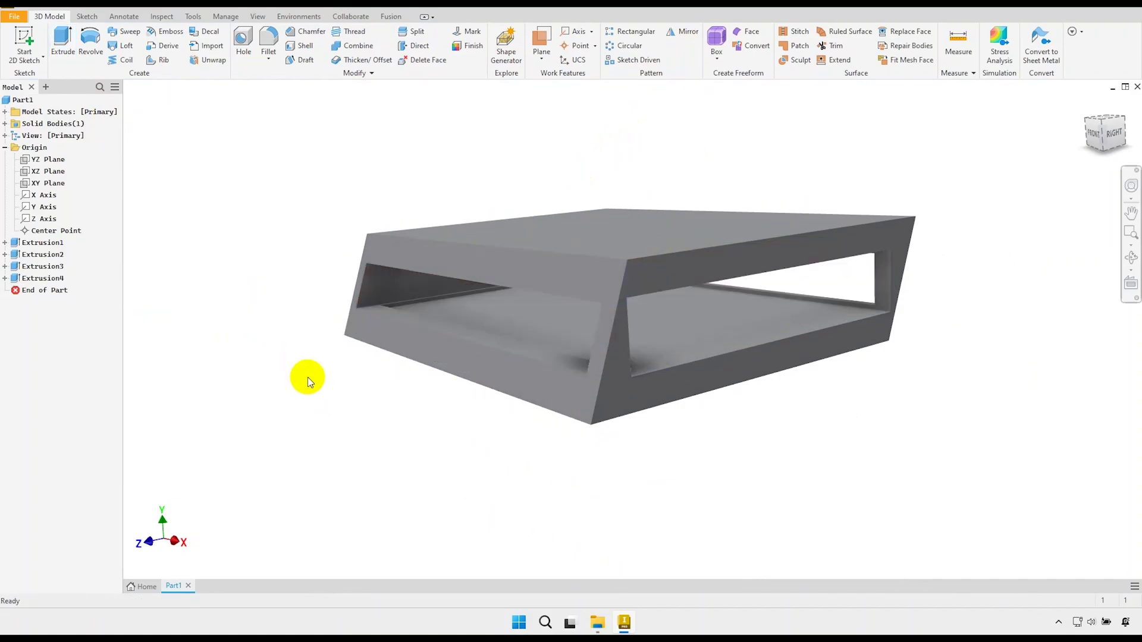
Start a new sketch on the block's top face
middle_click_drag(452, 405, 547, 426, "shift")
left_click(512, 244)
left_click(602, 231)
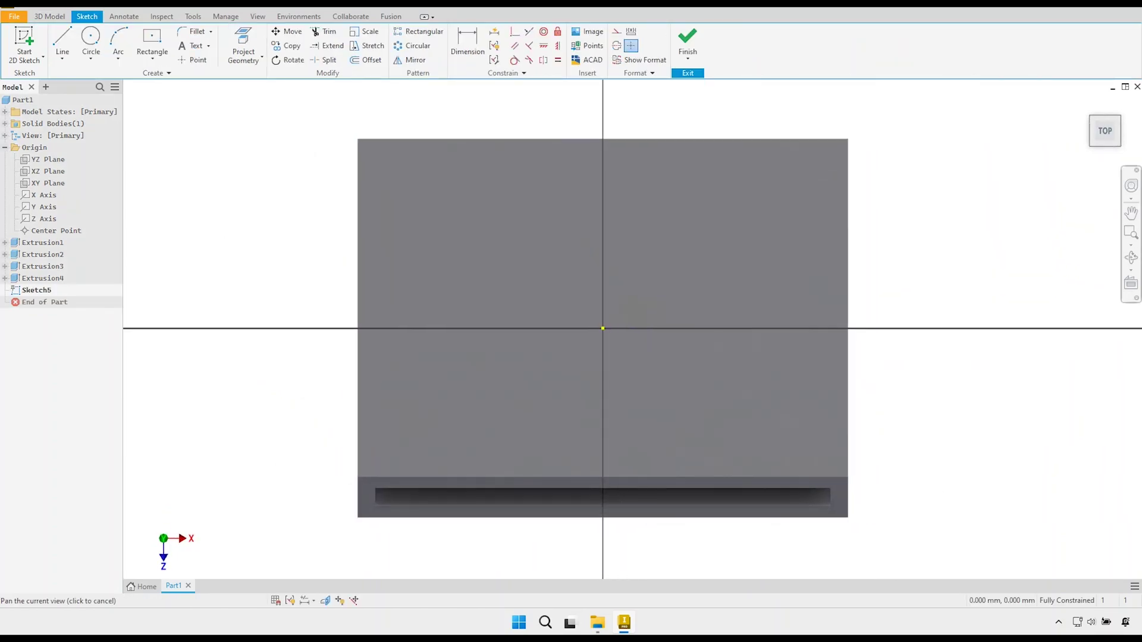
scroll(627, 327, "up", 1)
Draw a center-based rectangle 82.5 mm wide and 60 mm high on the sketch origin
left_click(153, 39)
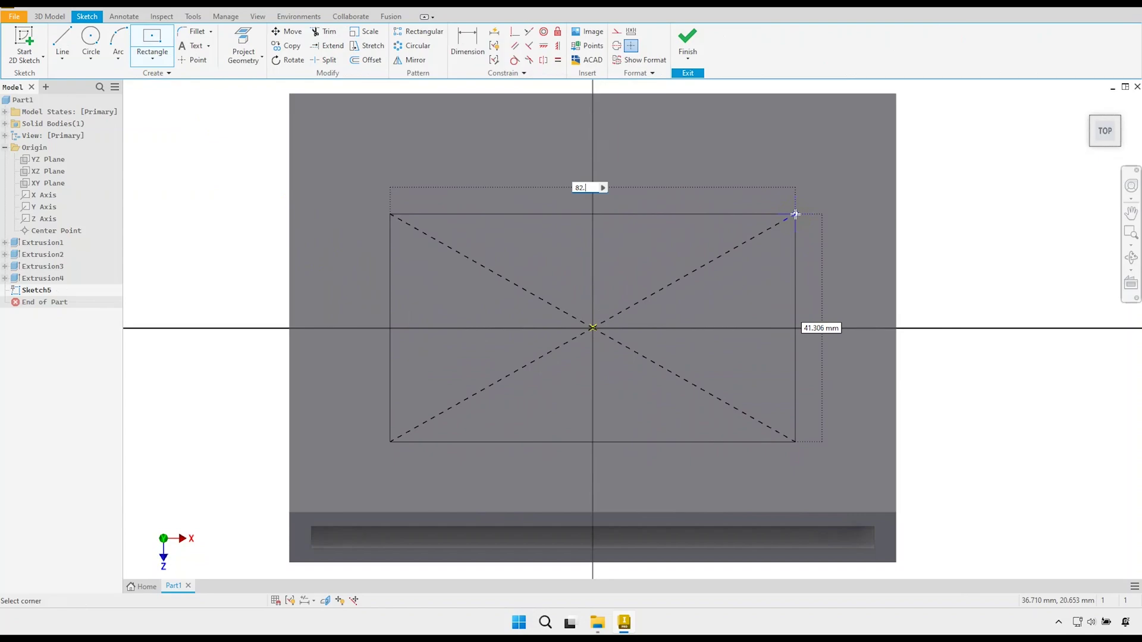
type("82.5")
key("Tab")
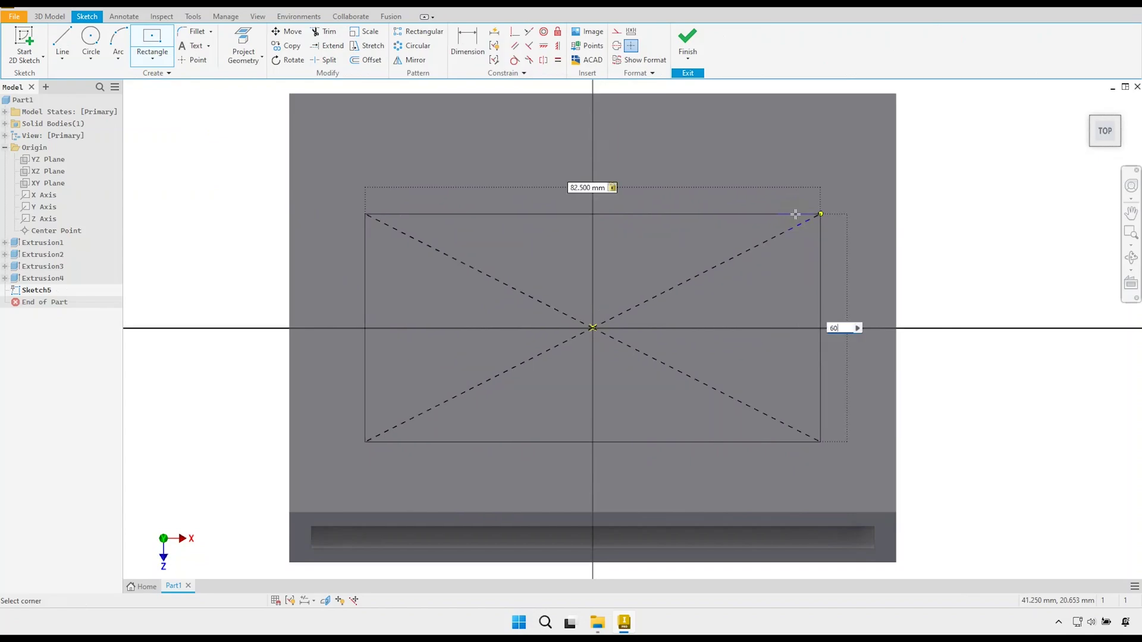
key("Return")
scroll(743, 233, "down", 3)
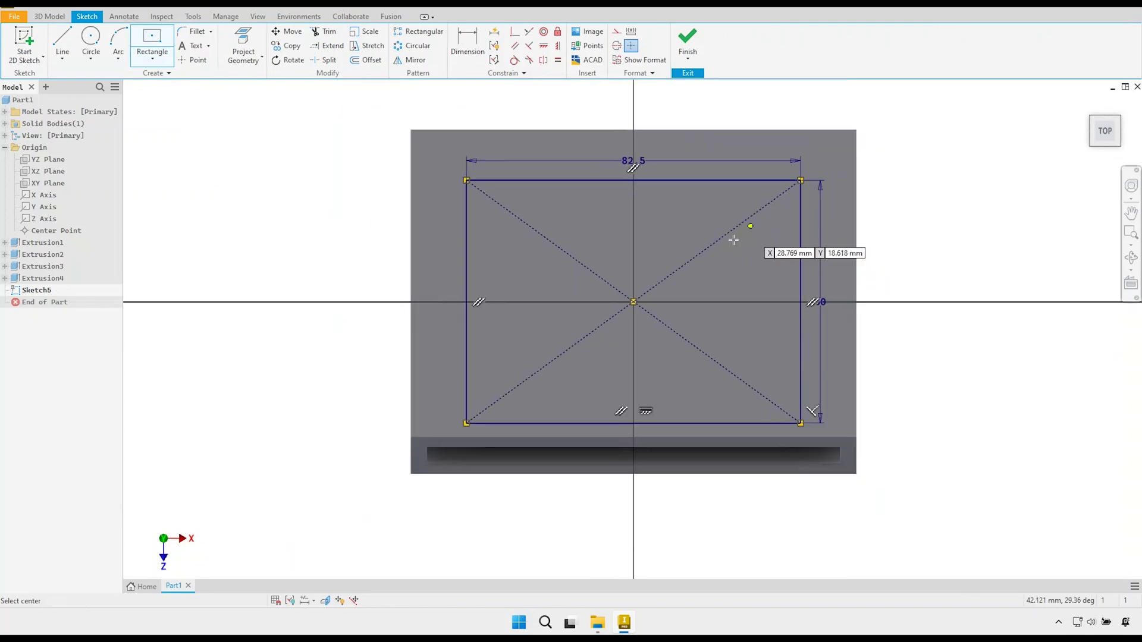
right_click(887, 257)
left_click(926, 258)
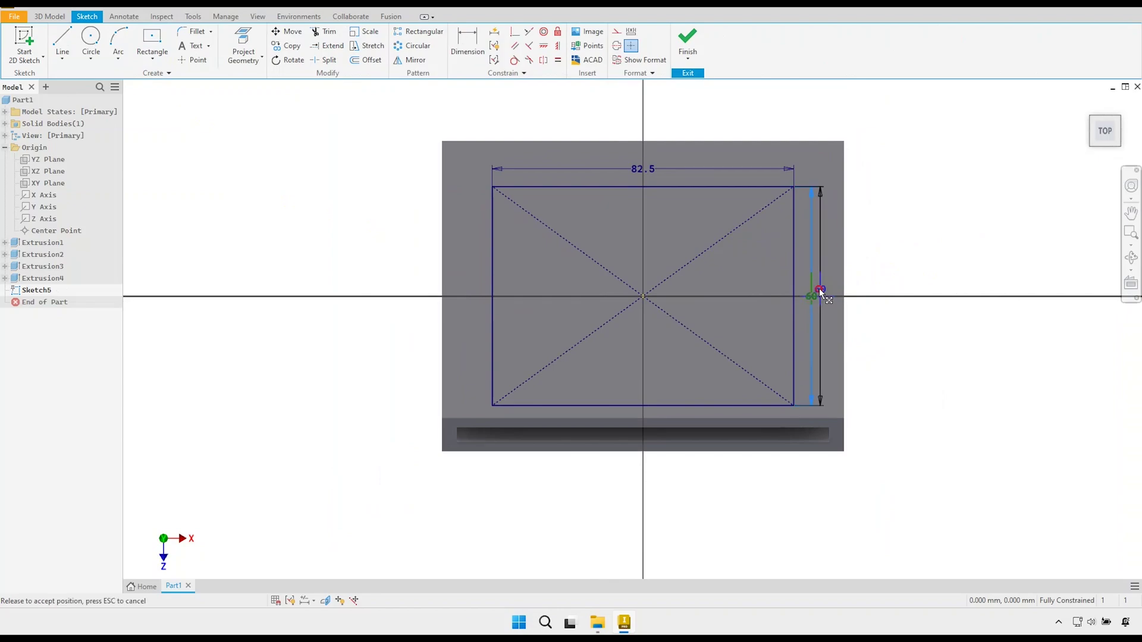
Reposition the 60 mm and 82.5 mm dimension texts beside the rectangle and finish the sketch
left_click_drag(821, 304, 830, 290)
left_click_drag(646, 172, 626, 171)
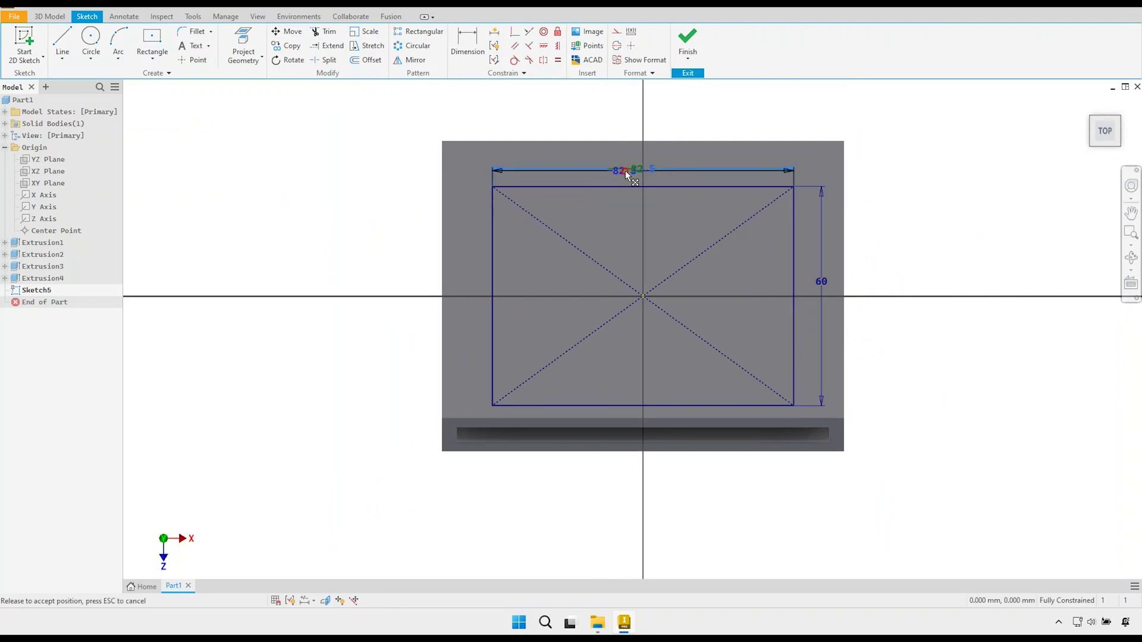
left_click(689, 43)
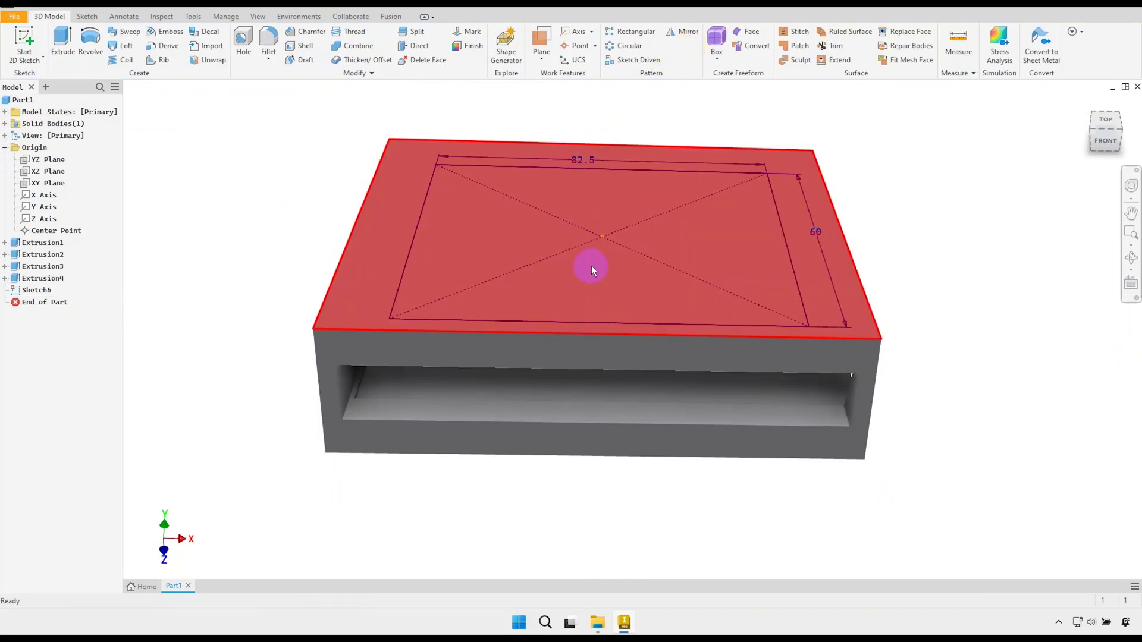
Cut the 82.5 x 60 mm rectangle from the top face down to the block's bottom face with Extrude
mouse_move(591, 265)
middle_mouse_down("shift")
mouse_move(555, 211)
mouse_move(527, 259)
middle_mouse_up("shift")
left_click(62, 40)
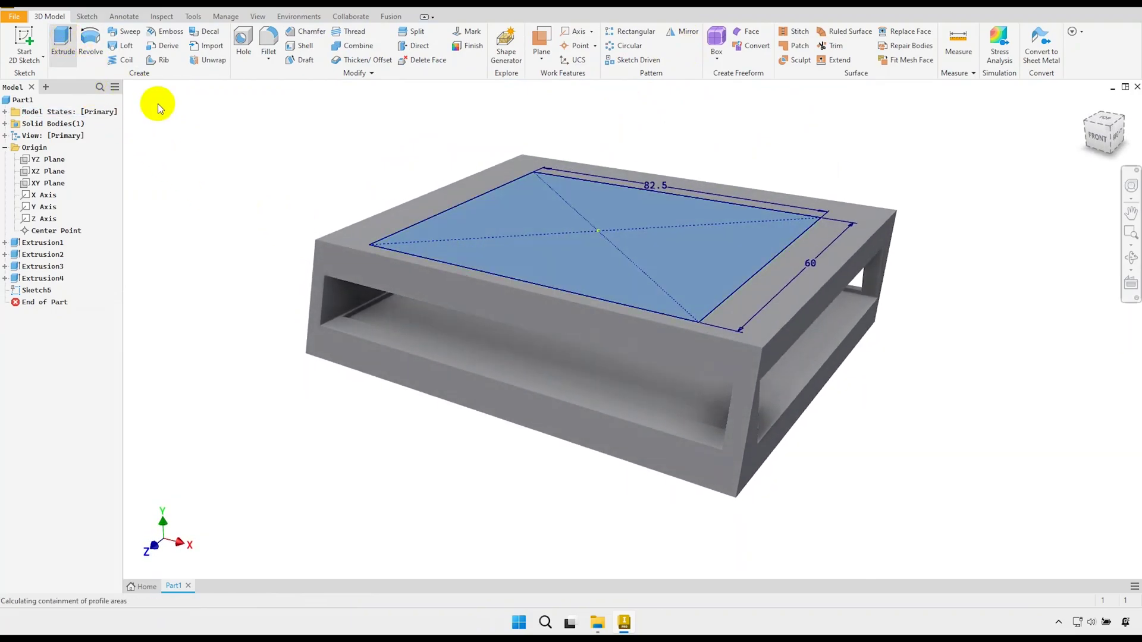
left_click(292, 214)
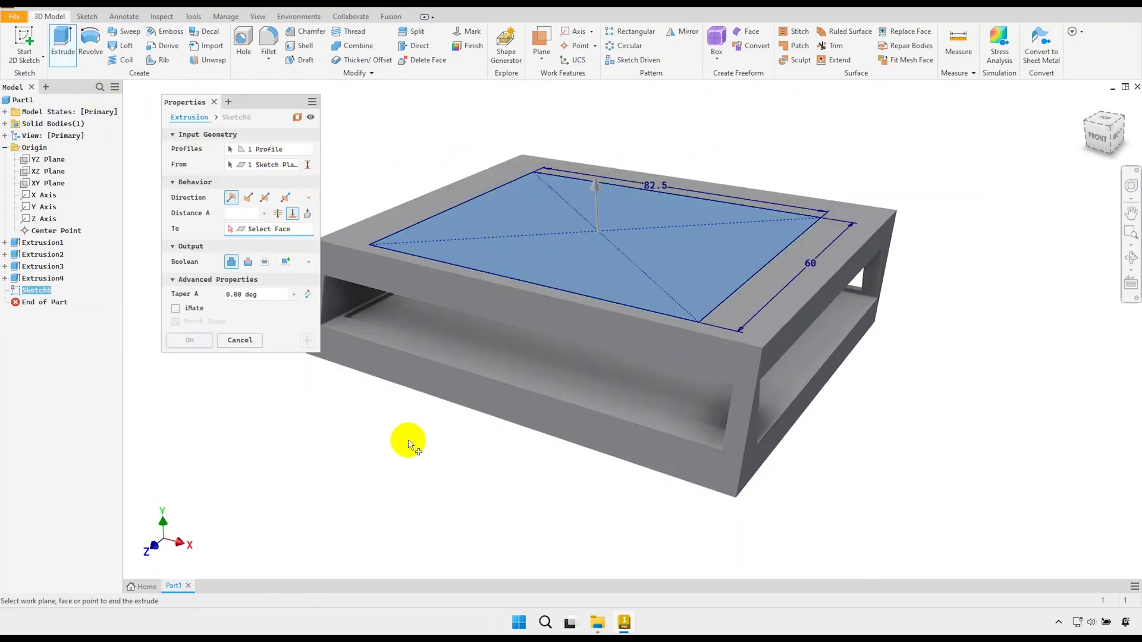
middle_click_drag(408, 444, 413, 400, "shift")
left_click(494, 343)
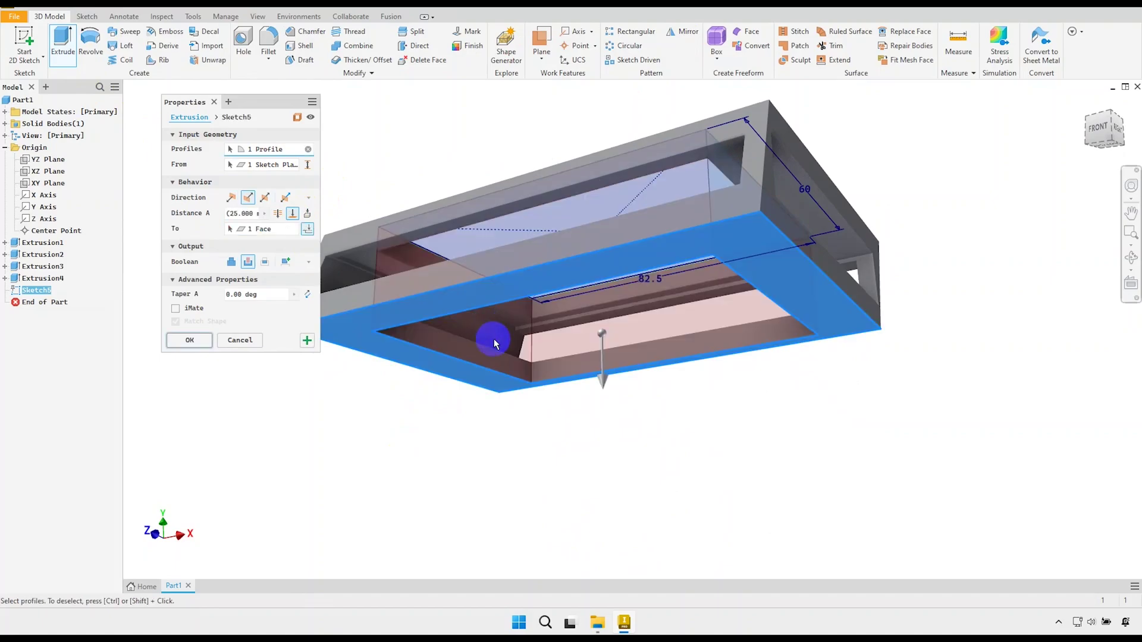
middle_click_drag(641, 404, 609, 442, "shift")
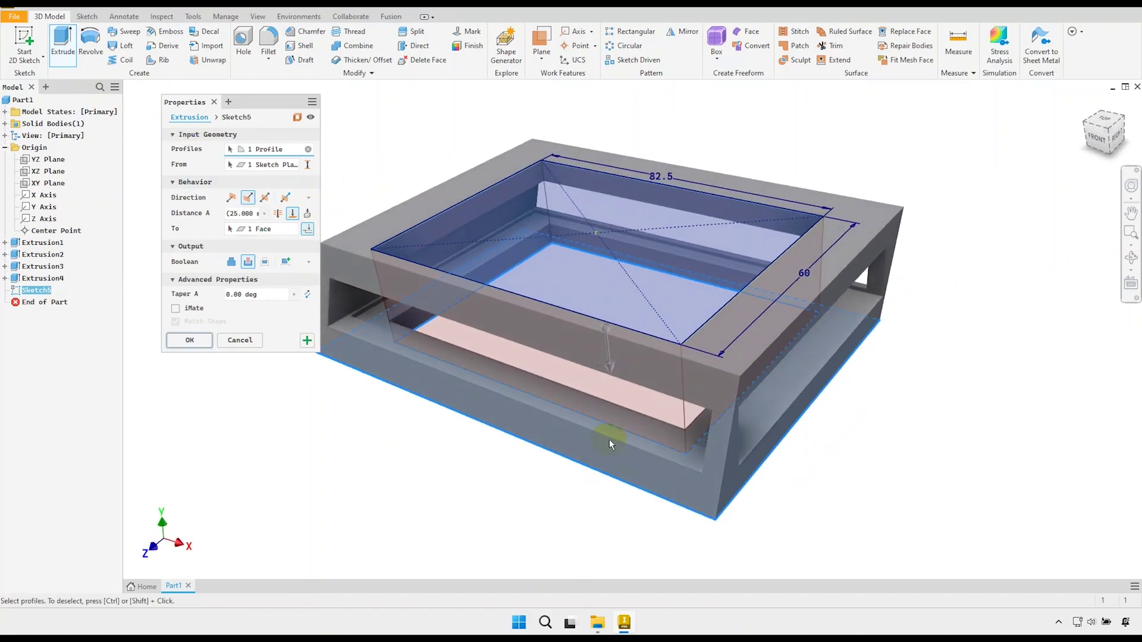
left_click(197, 342)
middle_click_drag(344, 369, 346, 366, "shift")
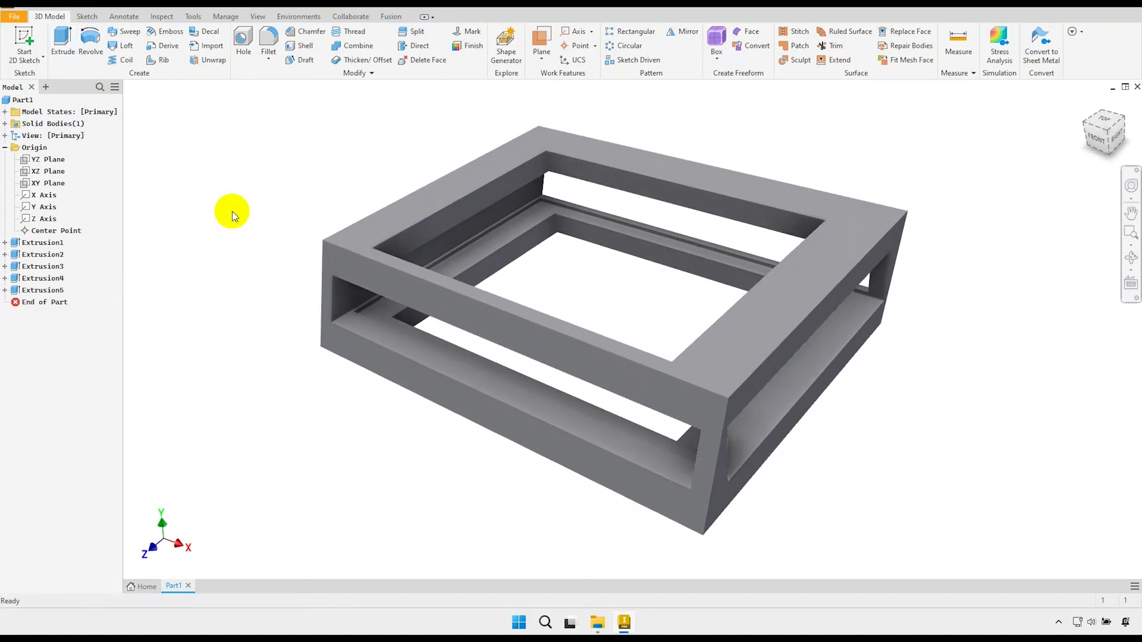
Fillet the four inner vertical corner edges of the rectangular opening in the top wall with a 3 mm radius
left_click(268, 47)
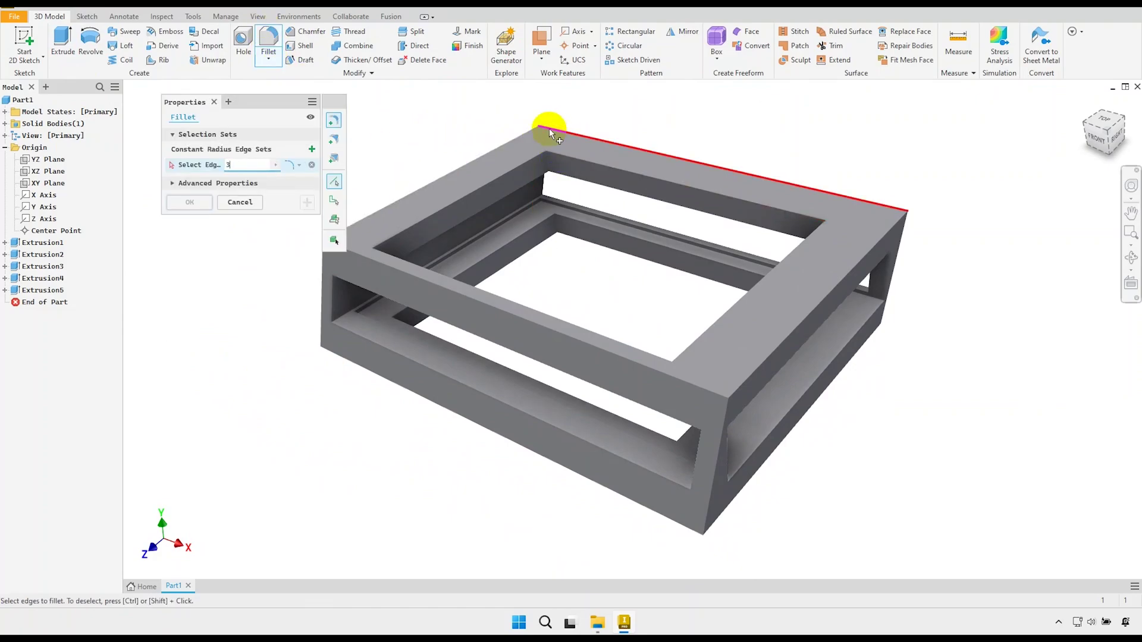
scroll(548, 127, "up", 5)
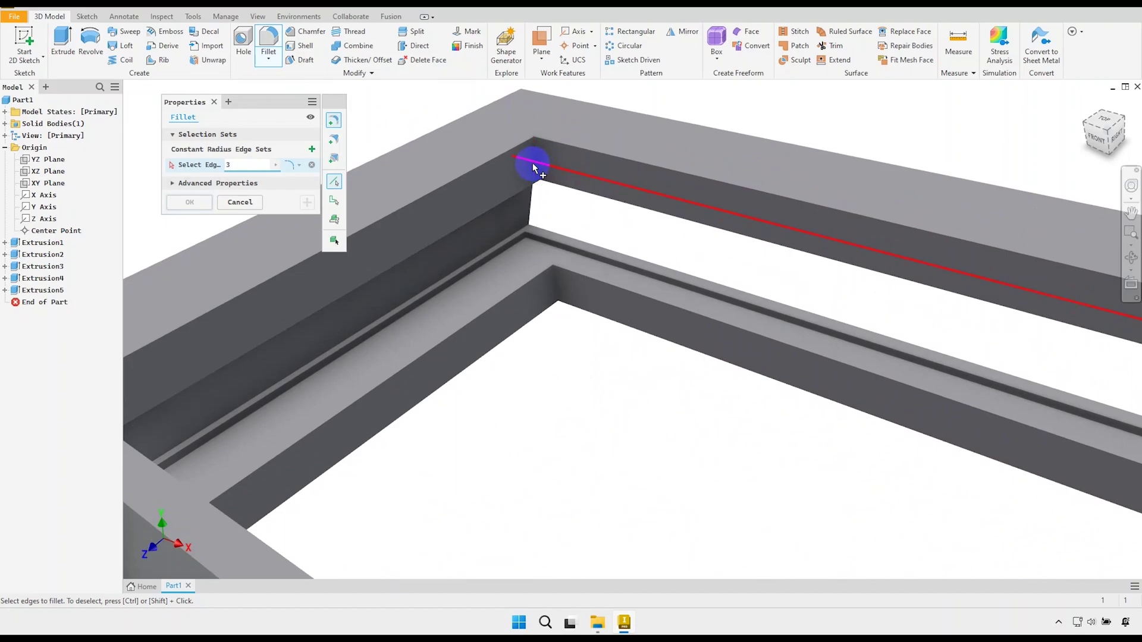
mouse_move(536, 161)
middle_mouse_down("shift")
mouse_move(508, 153)
mouse_move(532, 159)
middle_mouse_up("shift")
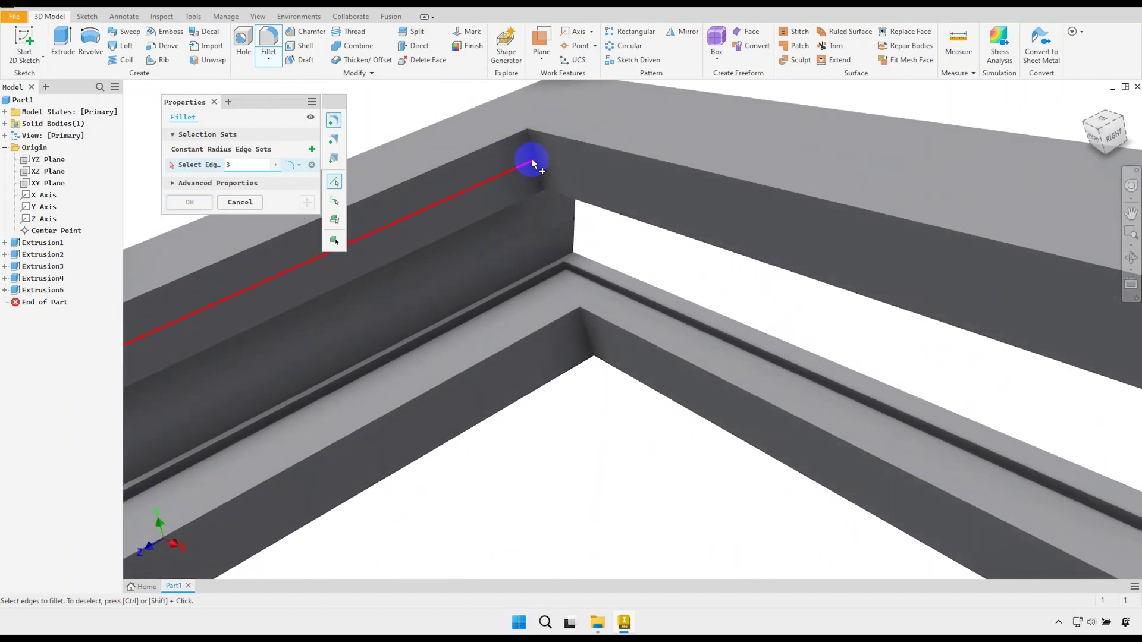
scroll(601, 244, "down", 5)
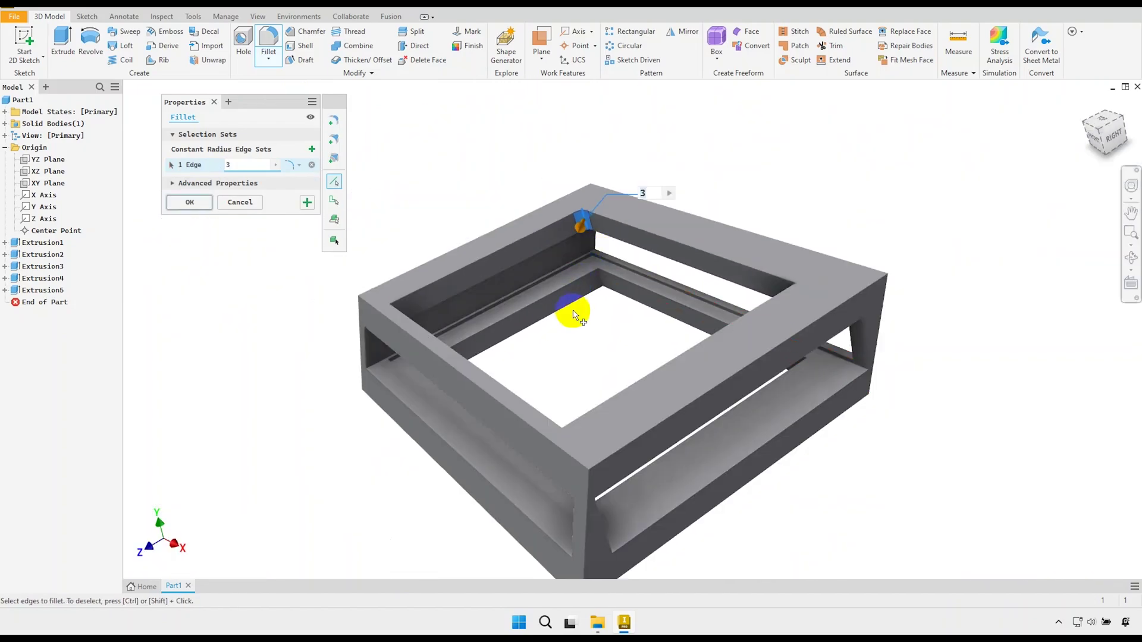
mouse_move(574, 313)
middle_mouse_down("shift")
mouse_move(497, 290)
mouse_move(497, 313)
middle_mouse_up("shift")
scroll(506, 287, "up", 5)
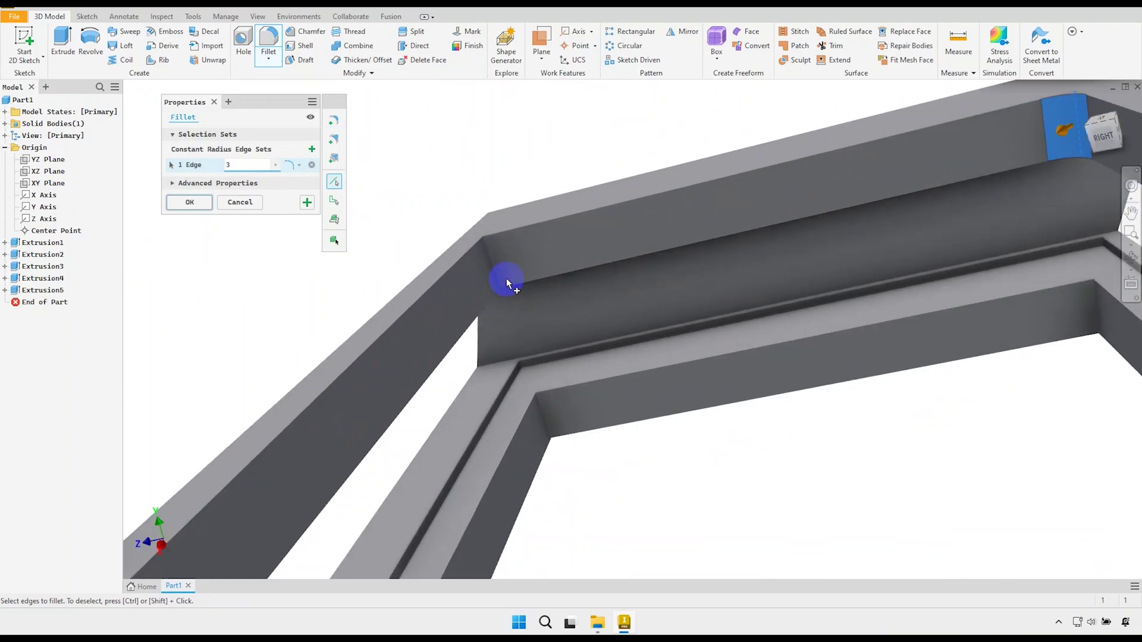
left_click(491, 268)
scroll(584, 381, "down", 5)
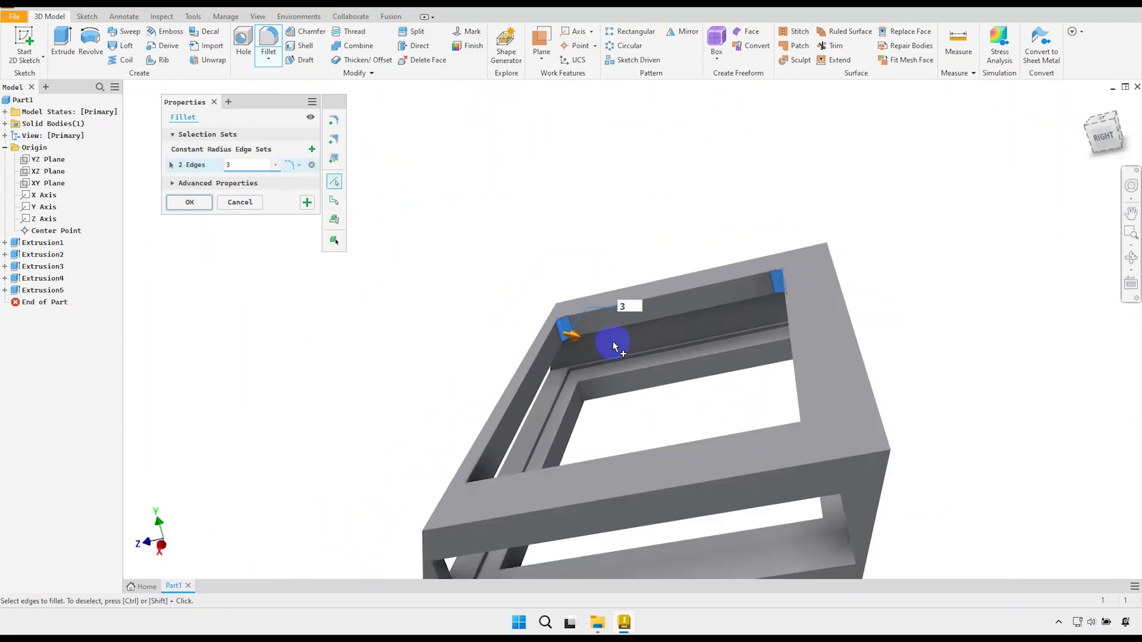
scroll(613, 342, "down", 3)
mouse_move(607, 382)
middle_mouse_down("shift")
mouse_move(626, 365)
mouse_move(708, 345)
mouse_move(857, 364)
middle_mouse_up("shift")
scroll(690, 326, "up", 5)
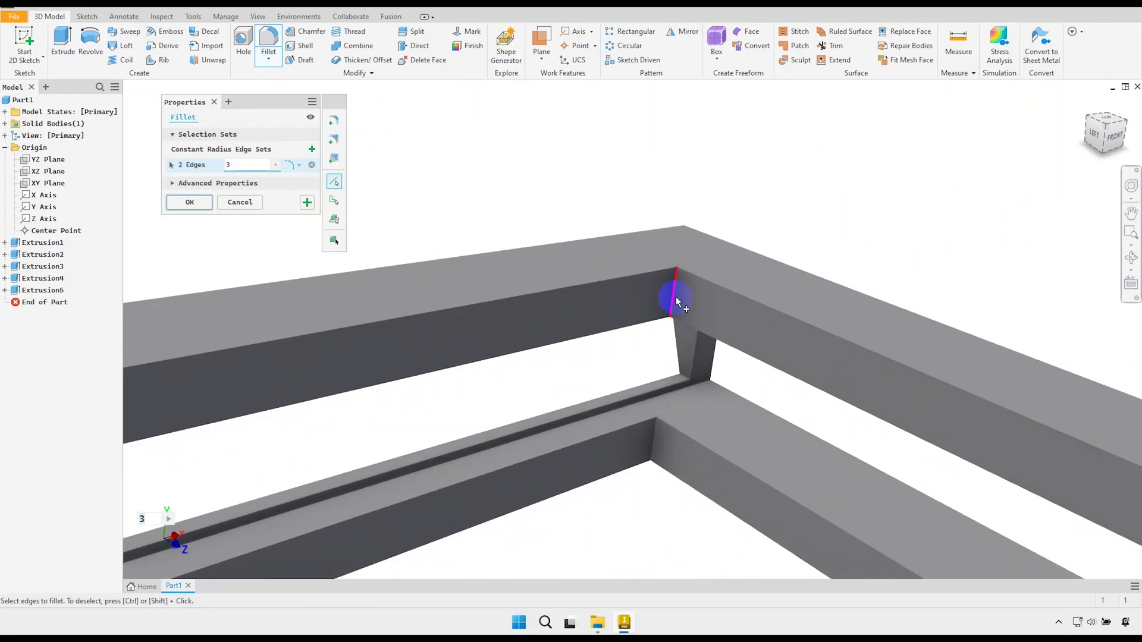
scroll(660, 321, "down", 8)
mouse_move(714, 339)
middle_mouse_down("shift")
mouse_move(611, 382)
mouse_move(636, 361)
mouse_move(772, 369)
middle_mouse_up("shift")
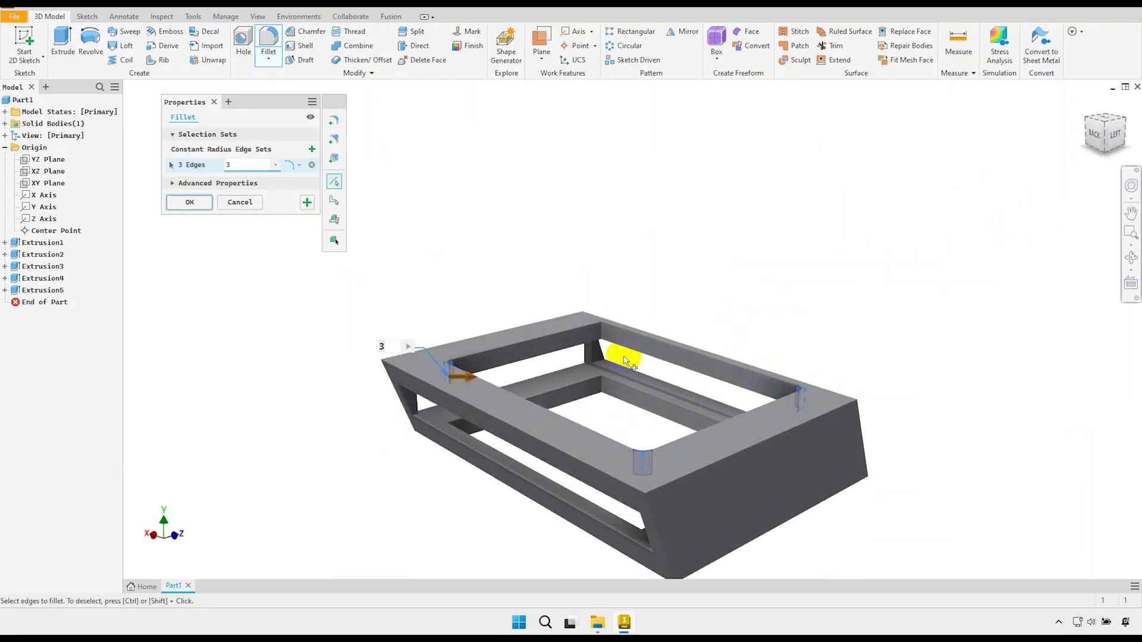
scroll(612, 345, "up", 4)
left_click(605, 334)
scroll(604, 327, "up", 2)
scroll(630, 273, "down", 5)
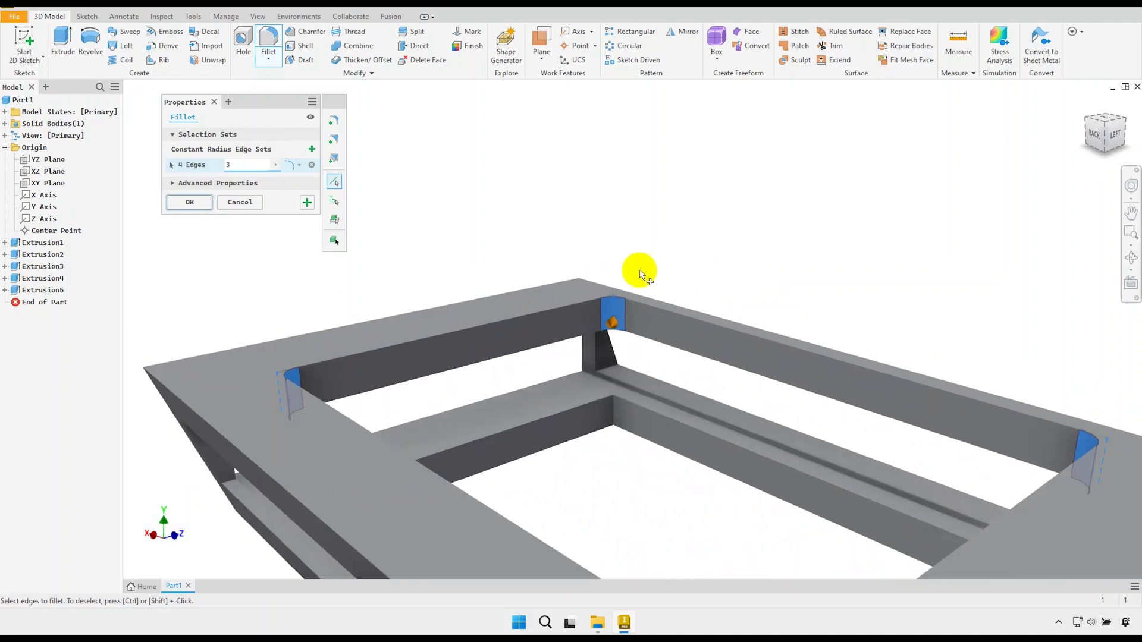
left_click(307, 203)
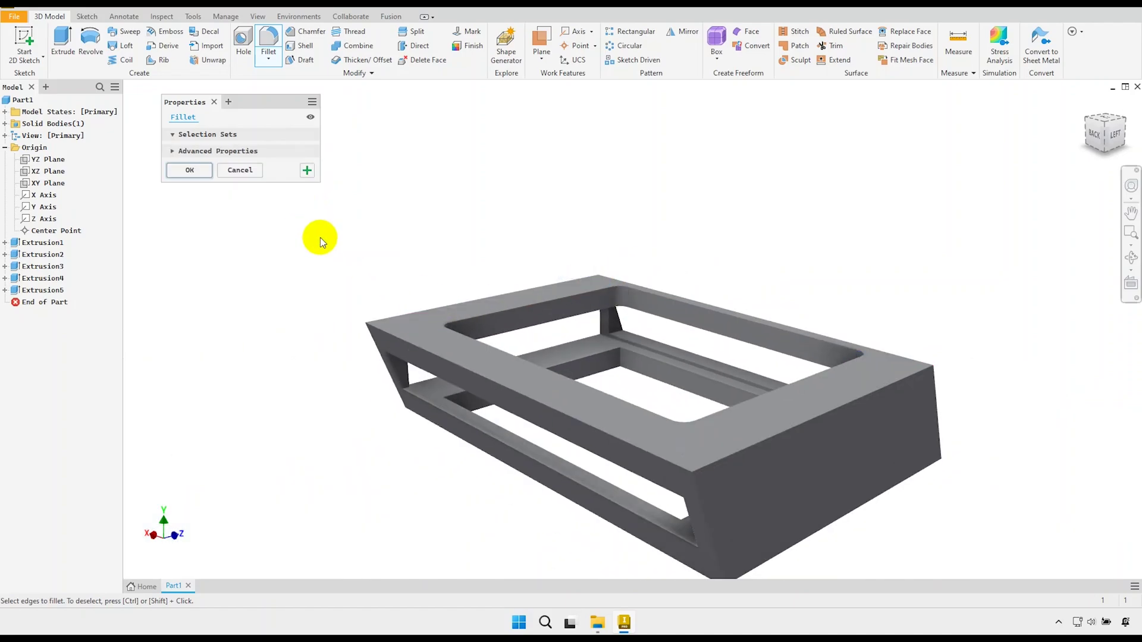
Fillet the four inner vertical corner edges of the rectangular opening in the bottom wall with a 3 mm radius
scroll(608, 354, "up", 5)
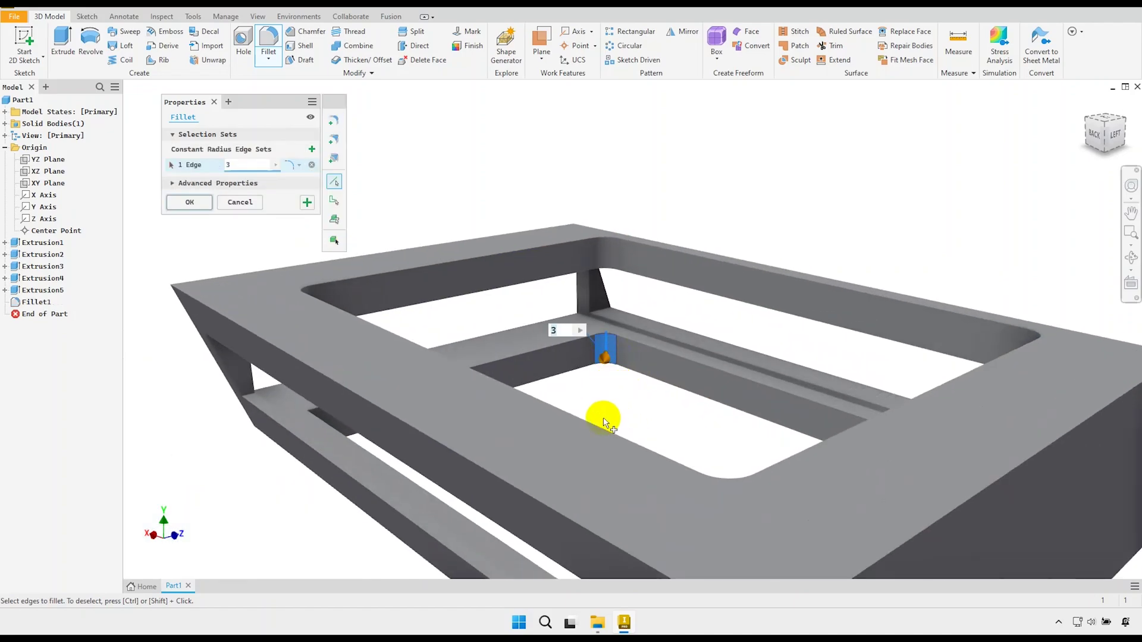
middle_click_drag(603, 424, 527, 434, "shift")
scroll(481, 362, "up", 5)
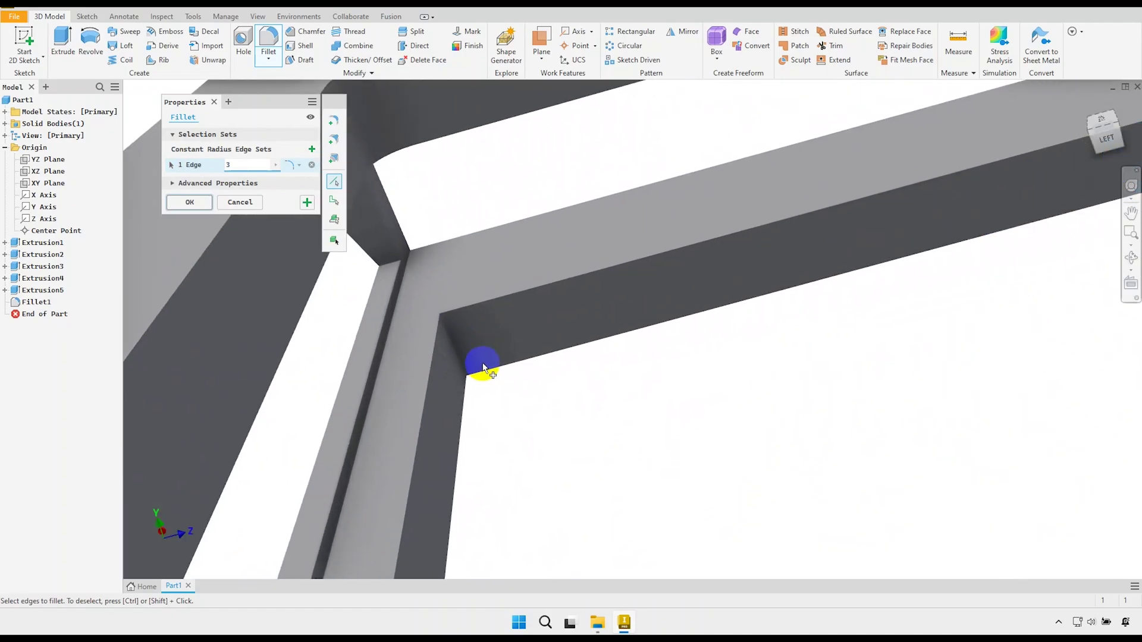
left_click(459, 354)
scroll(581, 398, "down", 5)
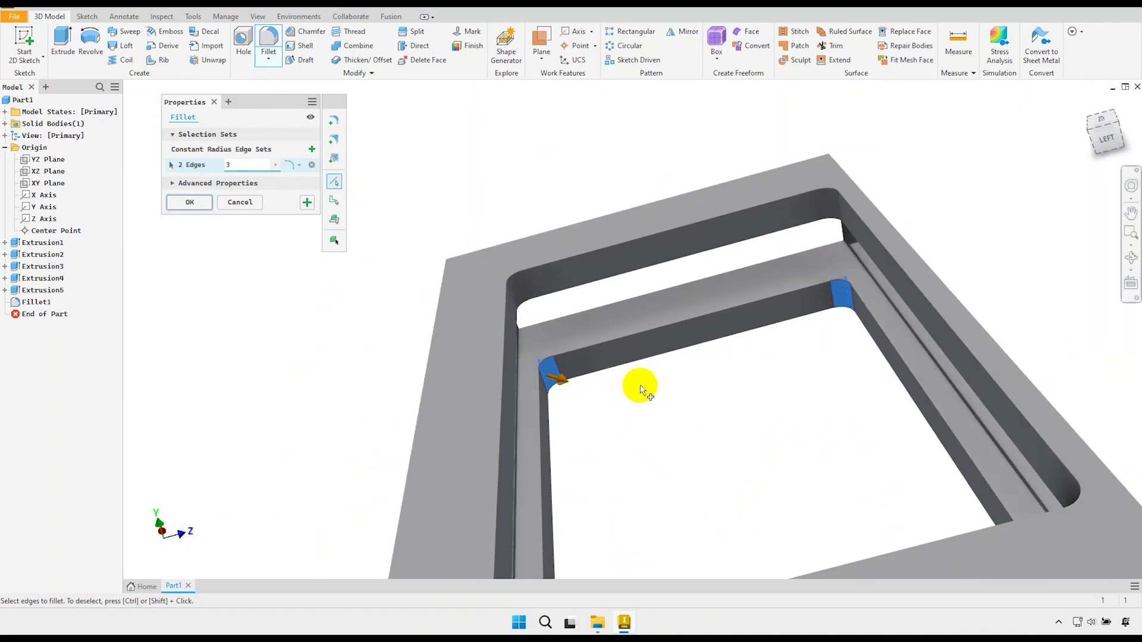
mouse_move(668, 387)
middle_mouse_down("shift")
mouse_move(795, 360)
mouse_move(842, 366)
mouse_move(779, 439)
mouse_move(759, 417)
middle_mouse_up("shift")
scroll(775, 439, "up", 4)
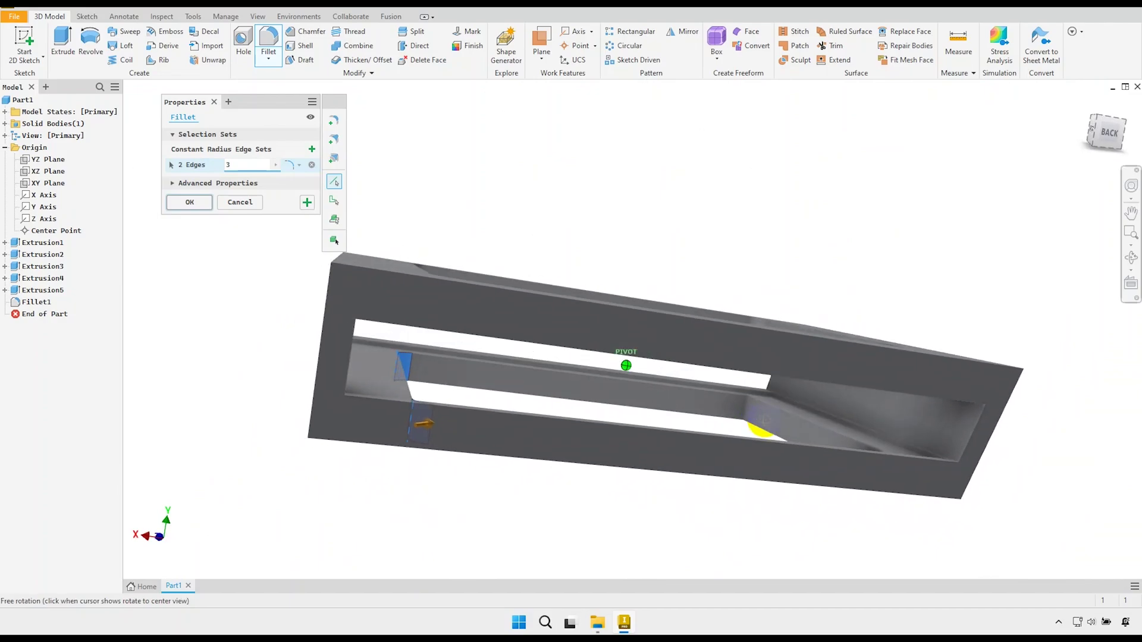
scroll(750, 411, "up", 5)
left_click(746, 411)
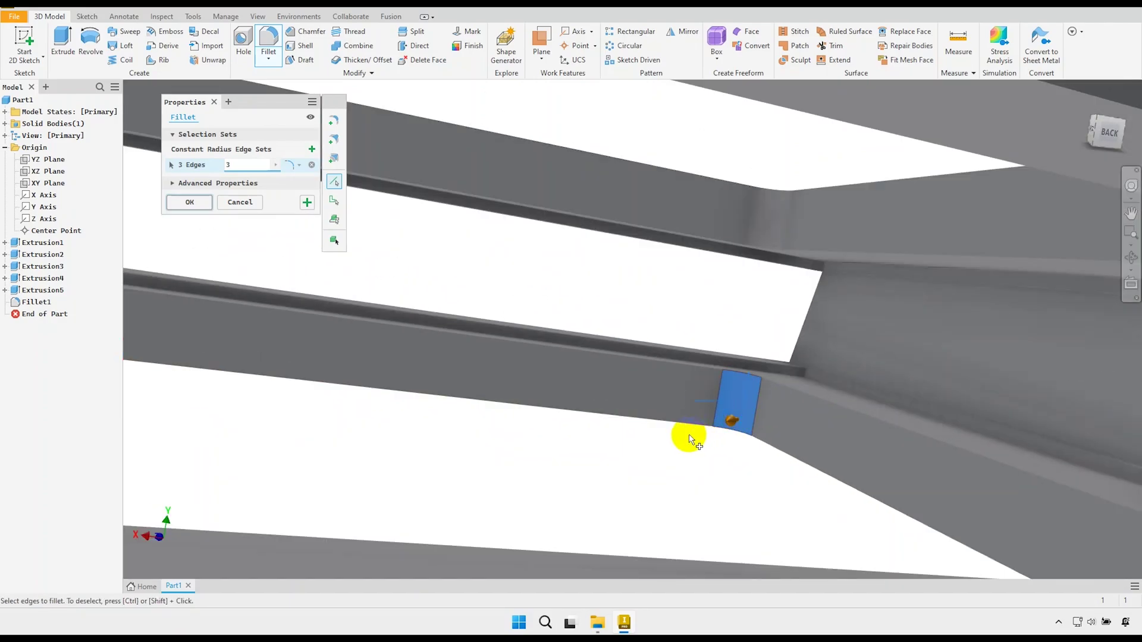
scroll(684, 437, "down", 2)
scroll(663, 429, "down", 3)
mouse_move(617, 428)
middle_mouse_down("shift")
mouse_move(778, 424)
mouse_move(705, 422)
middle_mouse_up("shift")
scroll(704, 422, "up", 5)
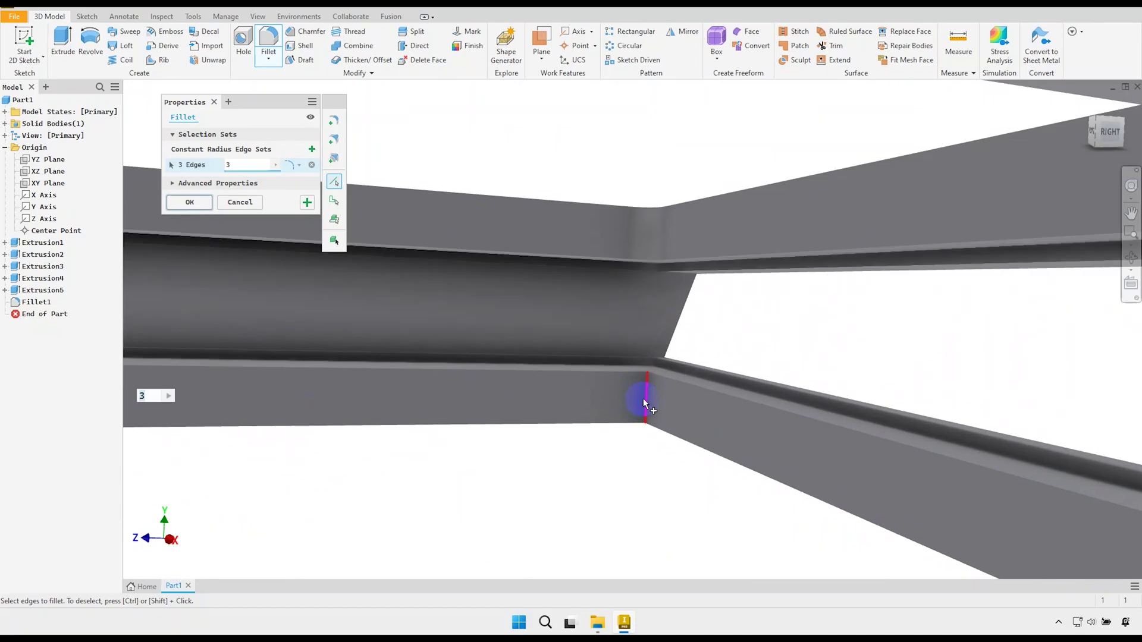
left_click(641, 399)
scroll(624, 422, "down", 5)
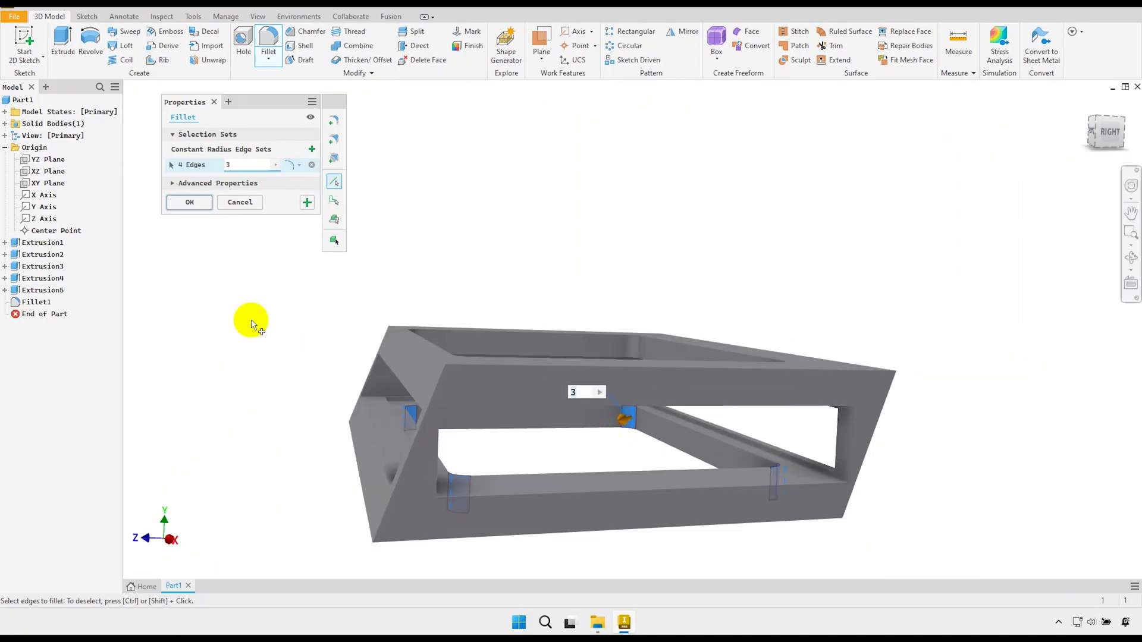
left_click(198, 208)
Fillet the four outer perimeter edges of the block's top face with a 2 mm radius
middle_click_drag(260, 204, 485, 332, "shift")
scroll(465, 325, "up", 2)
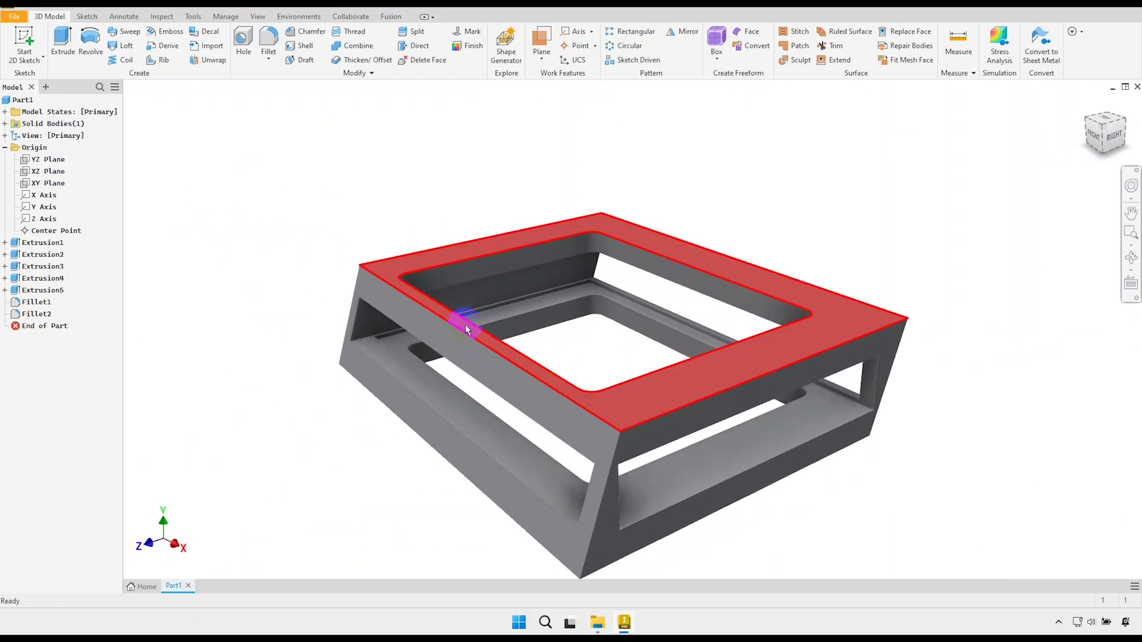
left_click(269, 42)
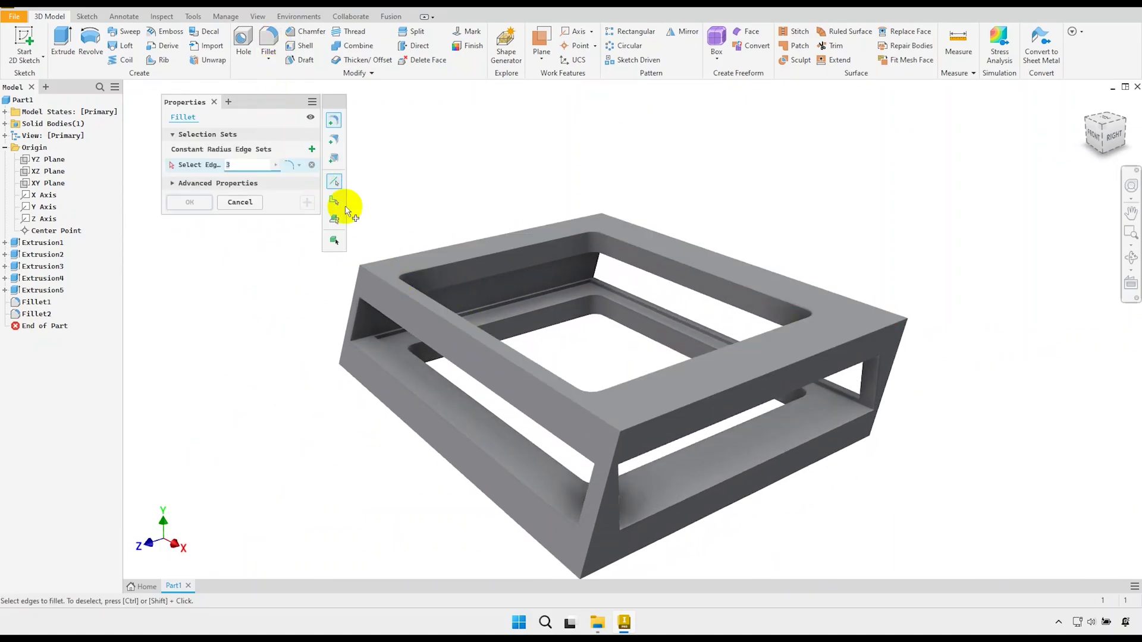
left_click(398, 287)
left_click(767, 271)
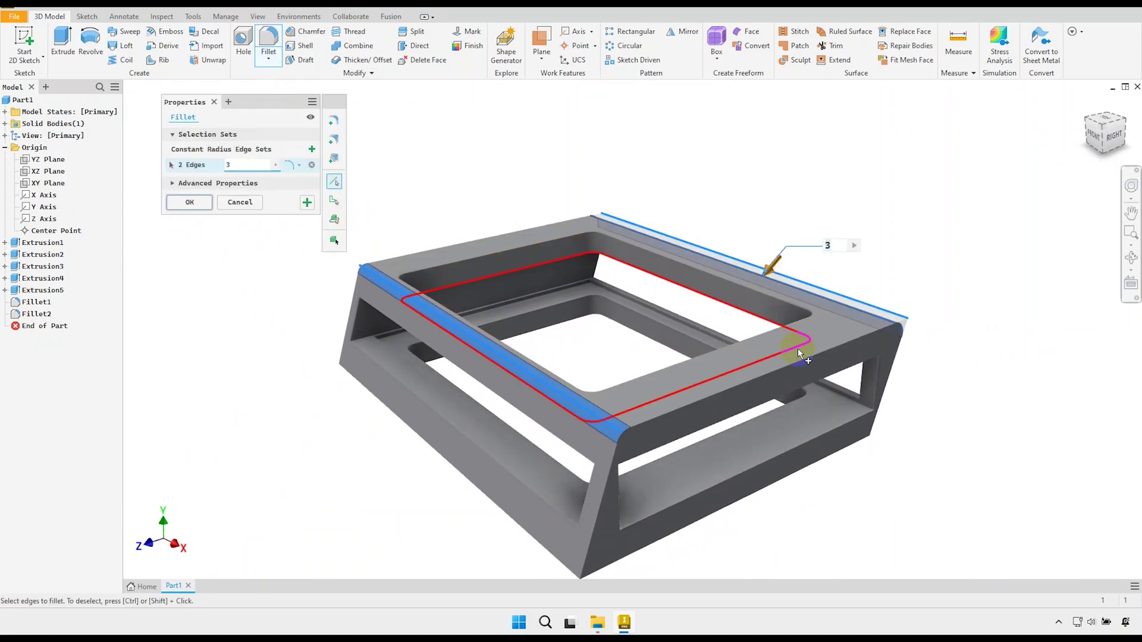
left_click(800, 364)
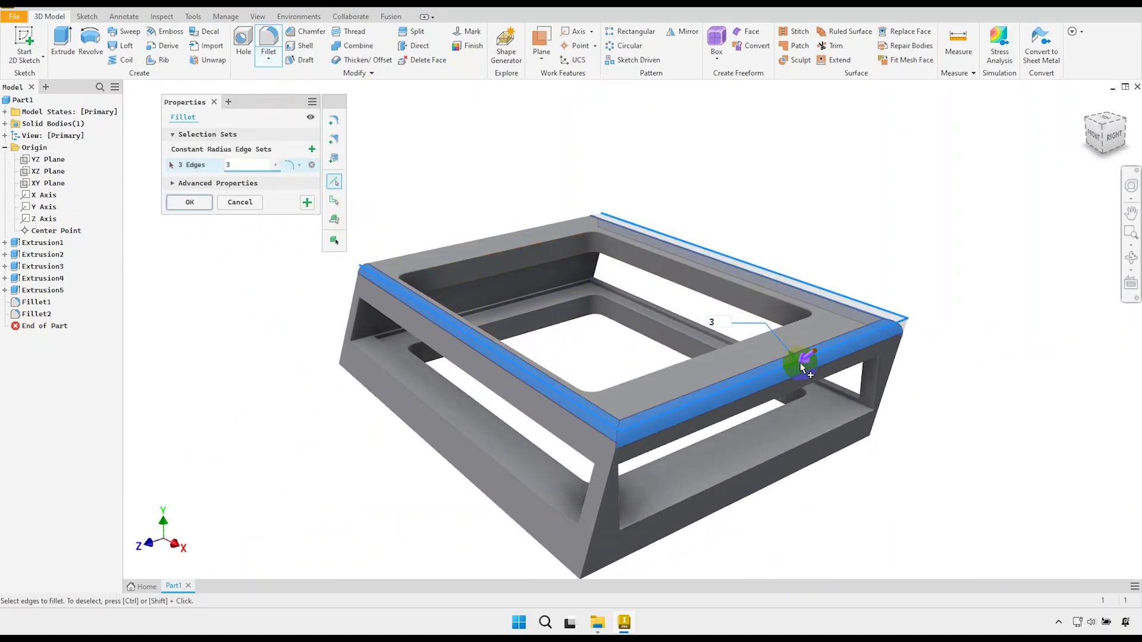
left_click(449, 244)
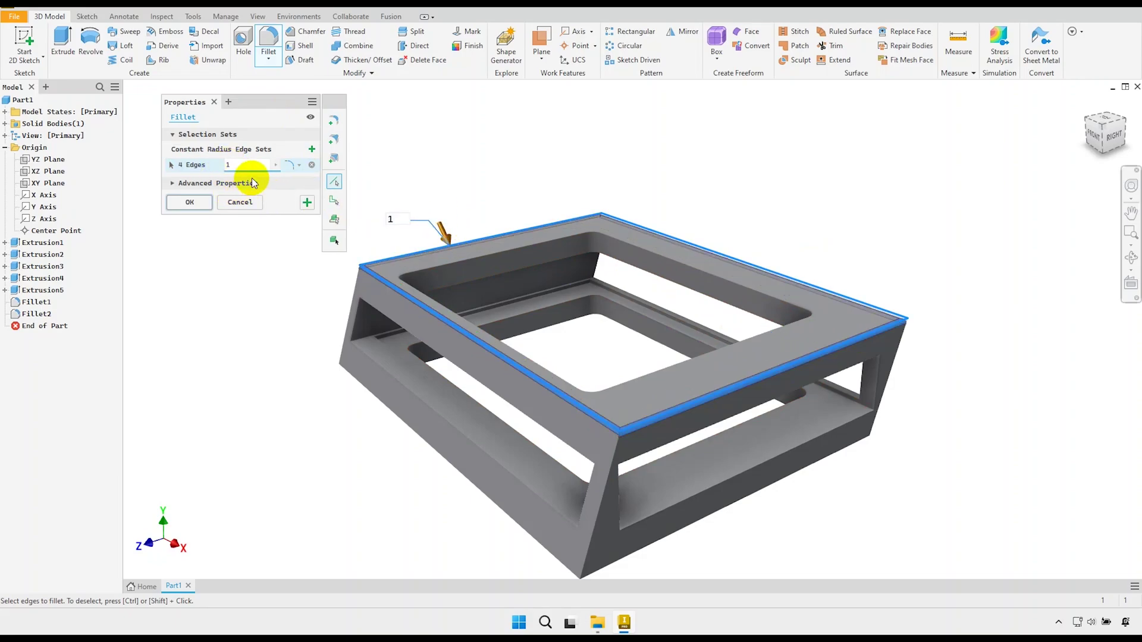
key("BackSpace")
type("2")
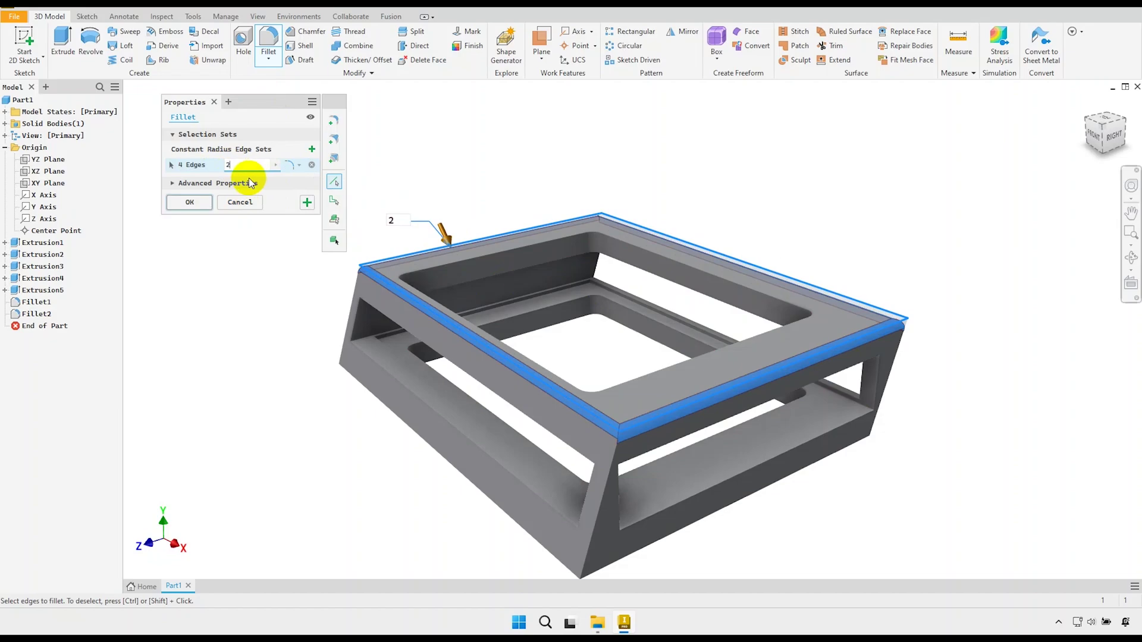
left_click(307, 202)
Fillet the four outer perimeter edges of the block's bottom face with a 2 mm radius
scroll(512, 204, "down", 3)
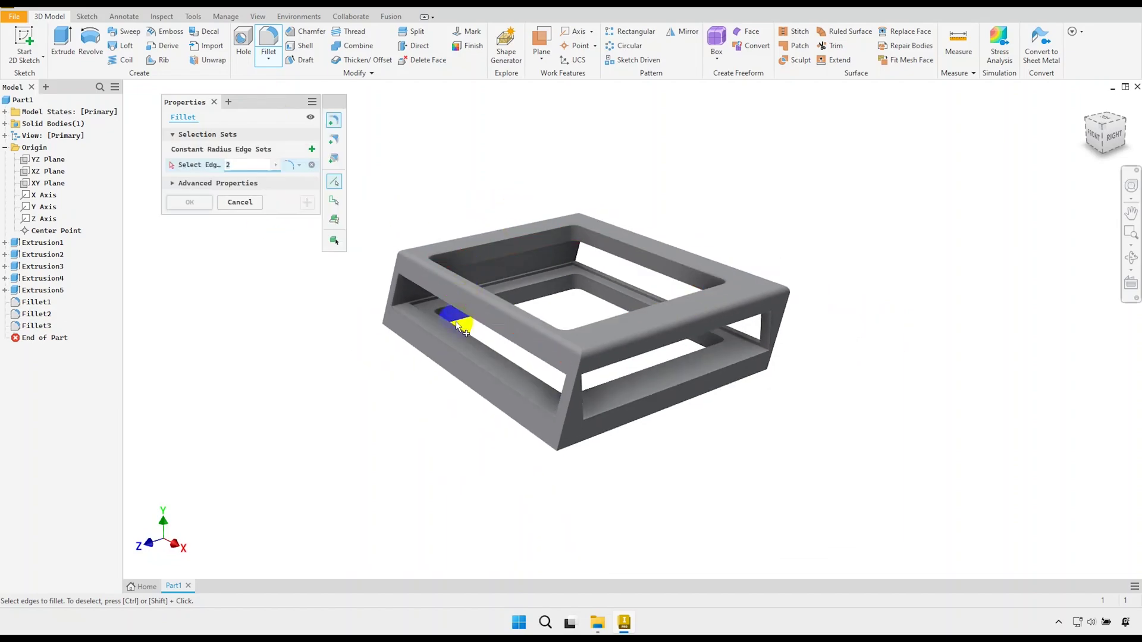
middle_click_drag(456, 326, 462, 276, "shift")
left_click(505, 280)
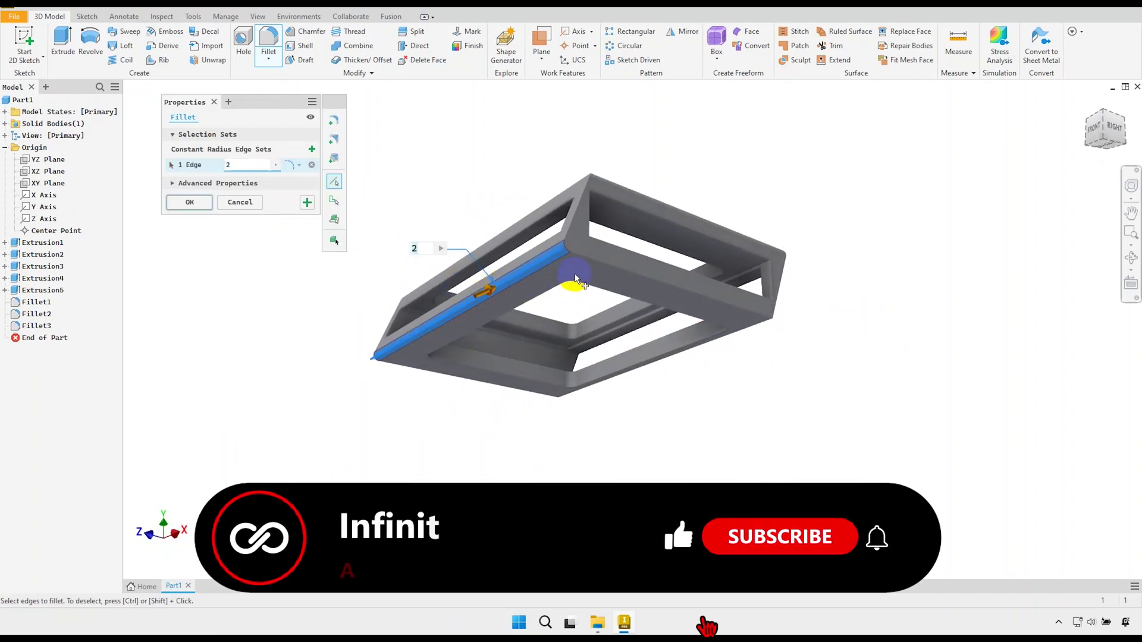
left_click(598, 263)
middle_click_drag(575, 349, 591, 250, "shift")
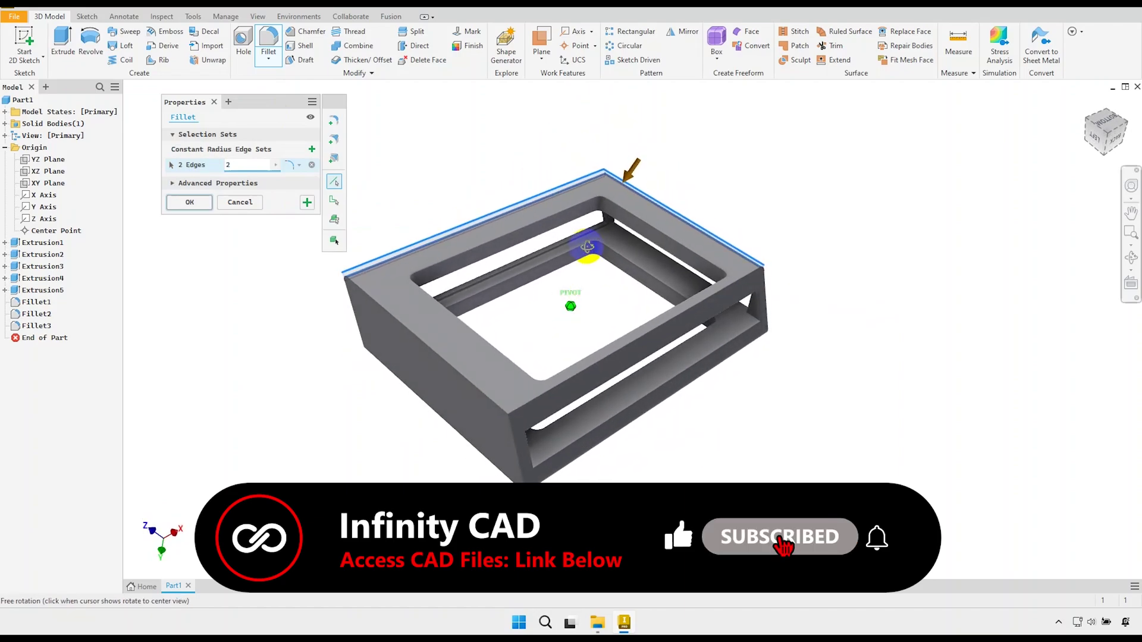
left_click(406, 327)
left_click(533, 401)
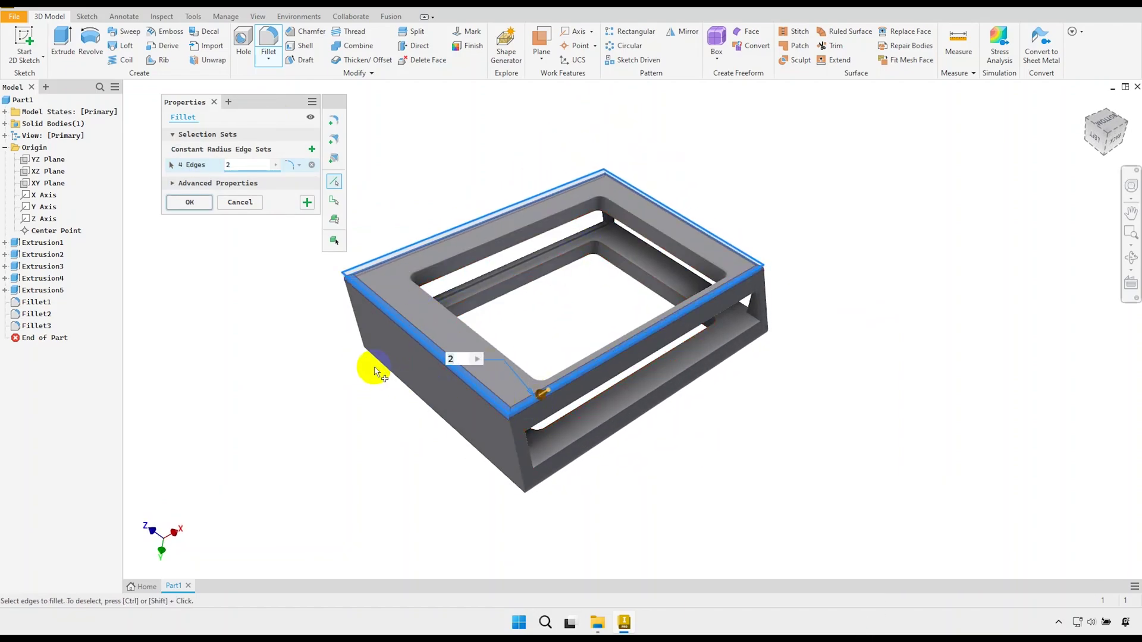
left_click(307, 203)
Fillet the four outer corner edges joining the block's side faces with a 2 mm radius
mouse_move(327, 337)
middle_mouse_down("shift")
mouse_move(319, 319)
mouse_move(338, 355)
middle_mouse_up("shift")
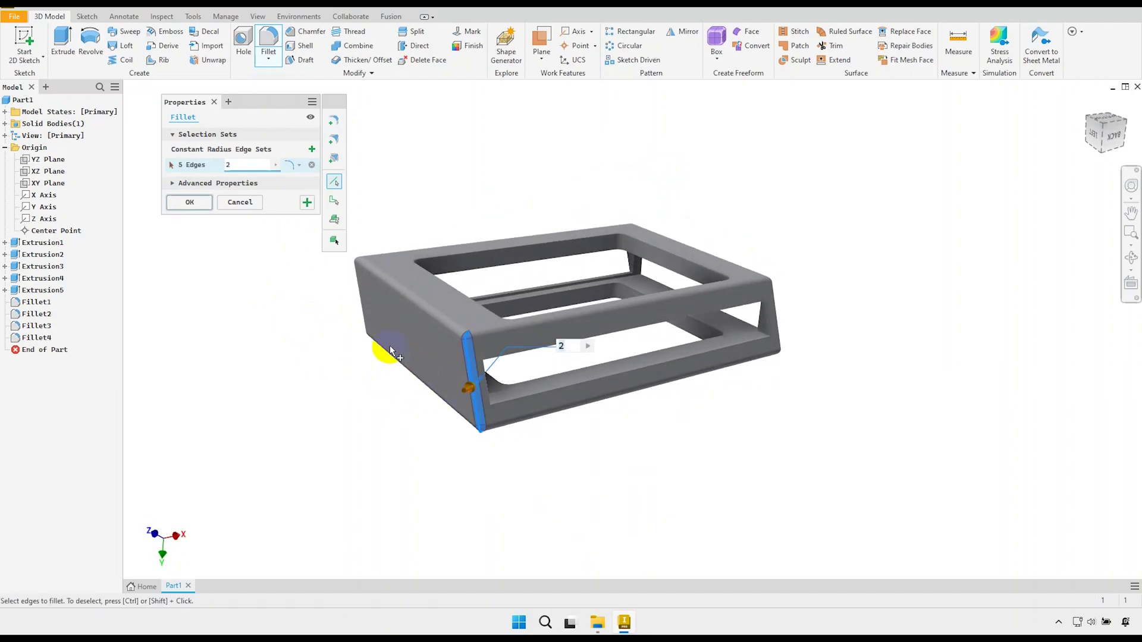
left_click(359, 307)
left_click(784, 346)
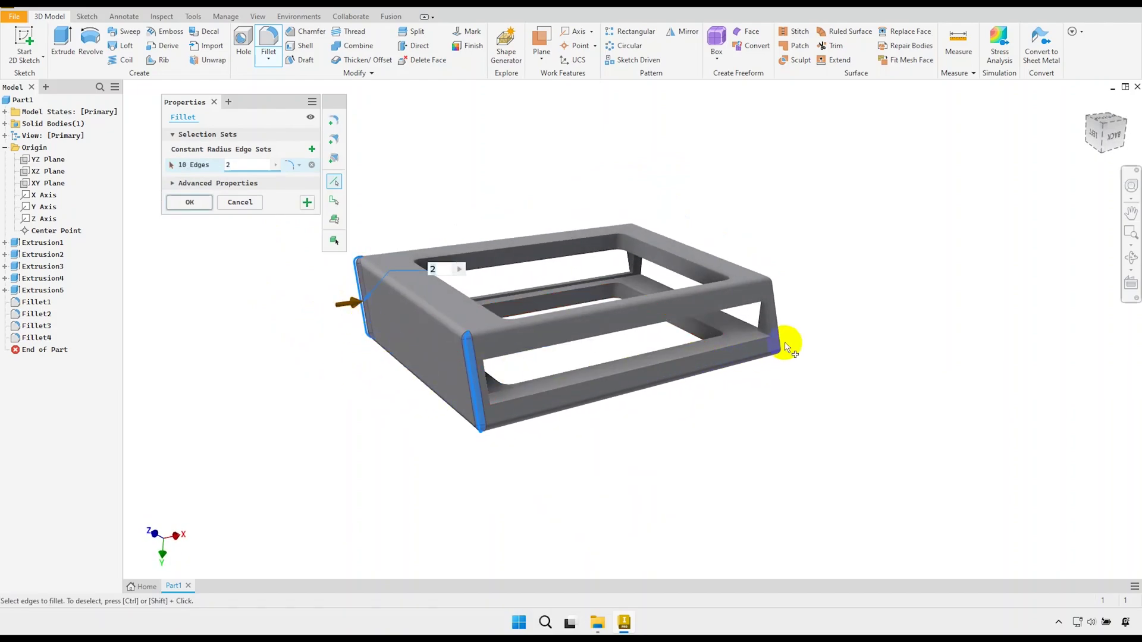
left_click(780, 340)
middle_click_drag(759, 378, 444, 401, "shift")
scroll(583, 328, "up", 4)
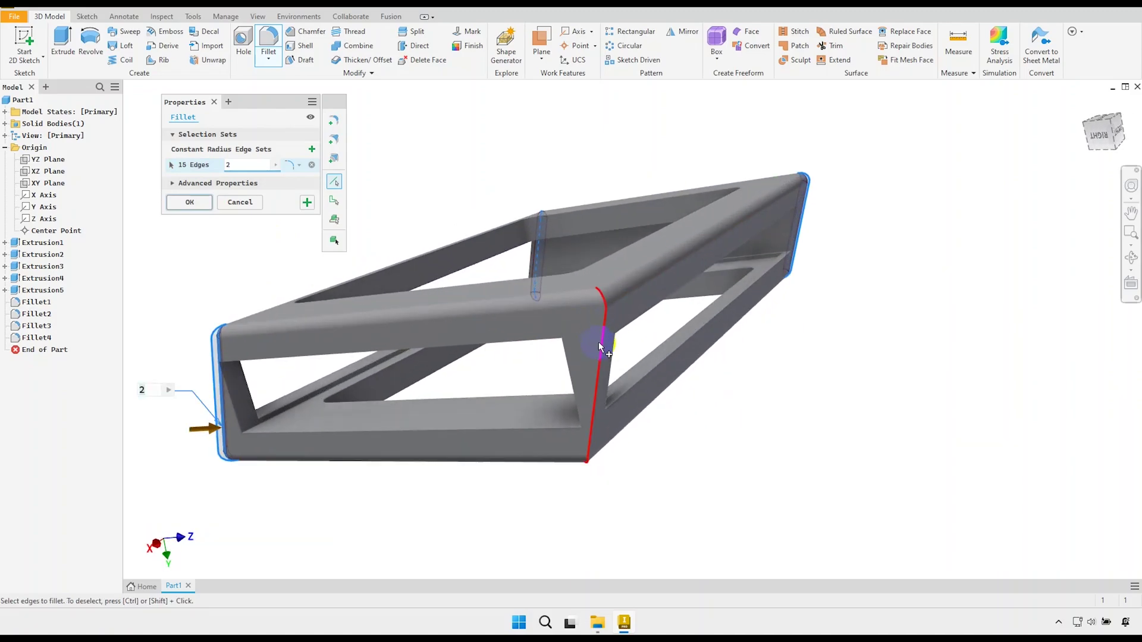
left_click(604, 343)
left_click(189, 201)
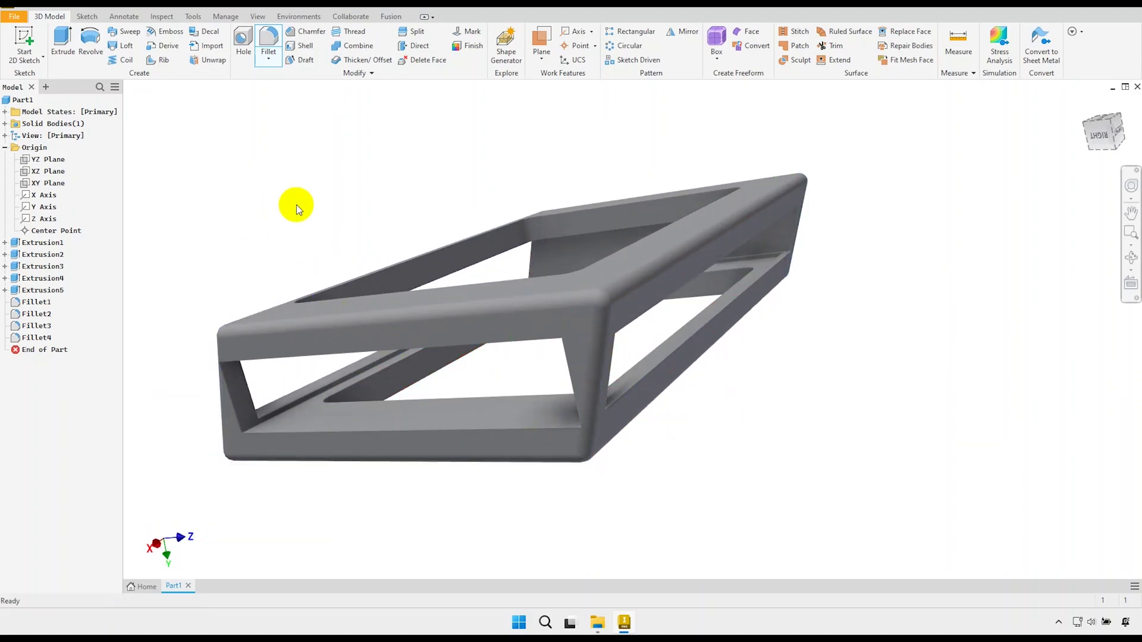
Sketch a 10.5 mm diameter circle centred on the block's solid side face and finish the sketch
middle_click_drag(501, 213, 667, 232, "shift")
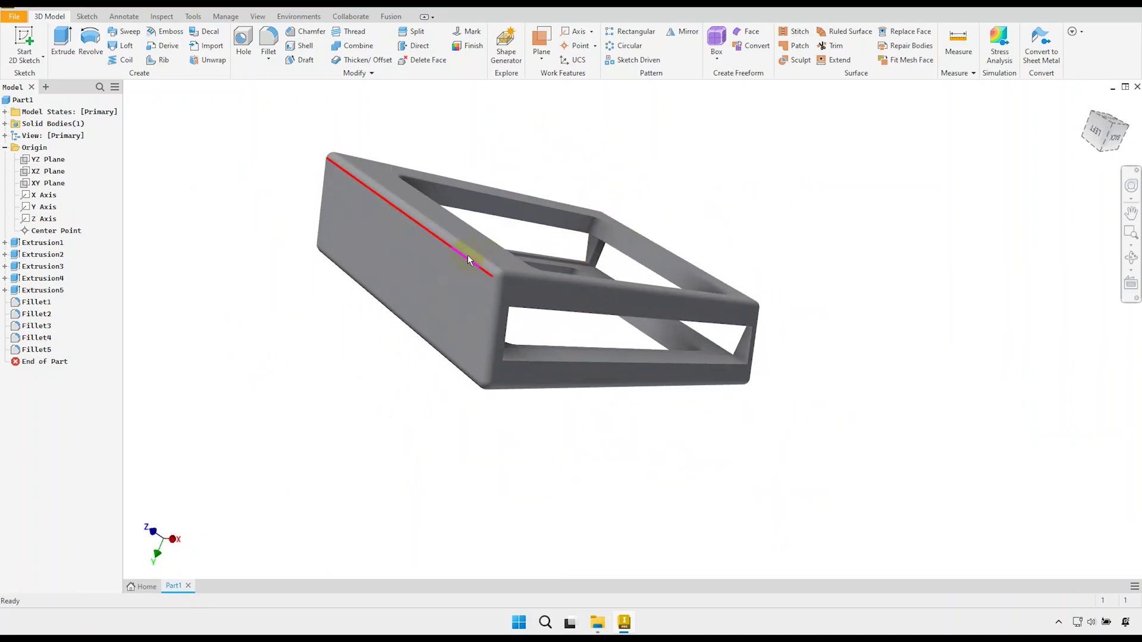
left_click(418, 252)
left_click(502, 237)
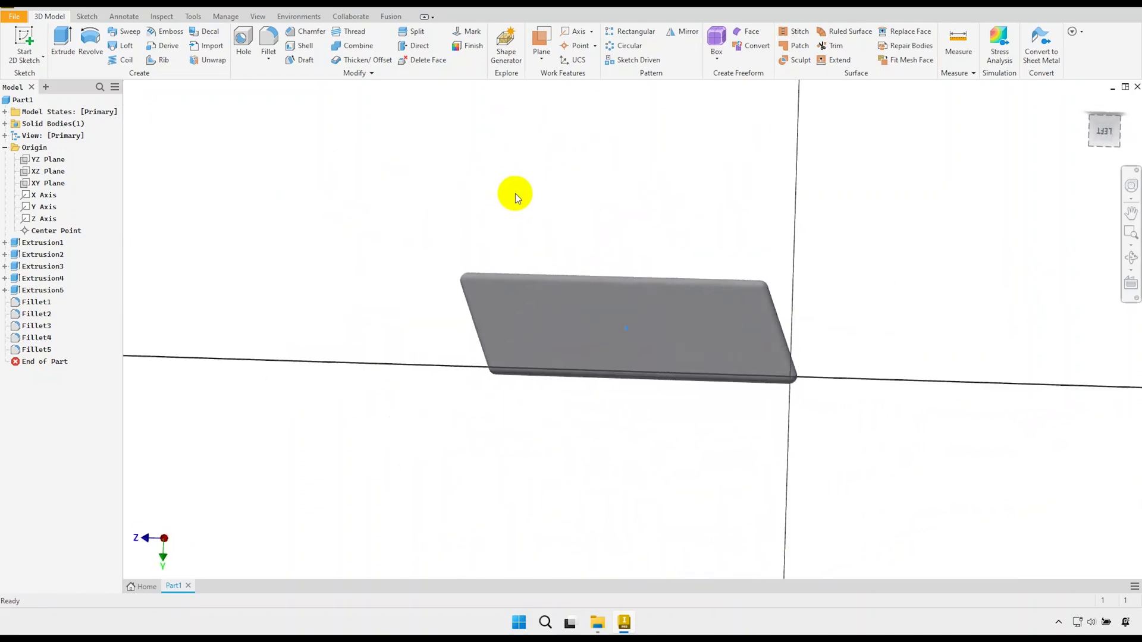
scroll(648, 325, "up", 5)
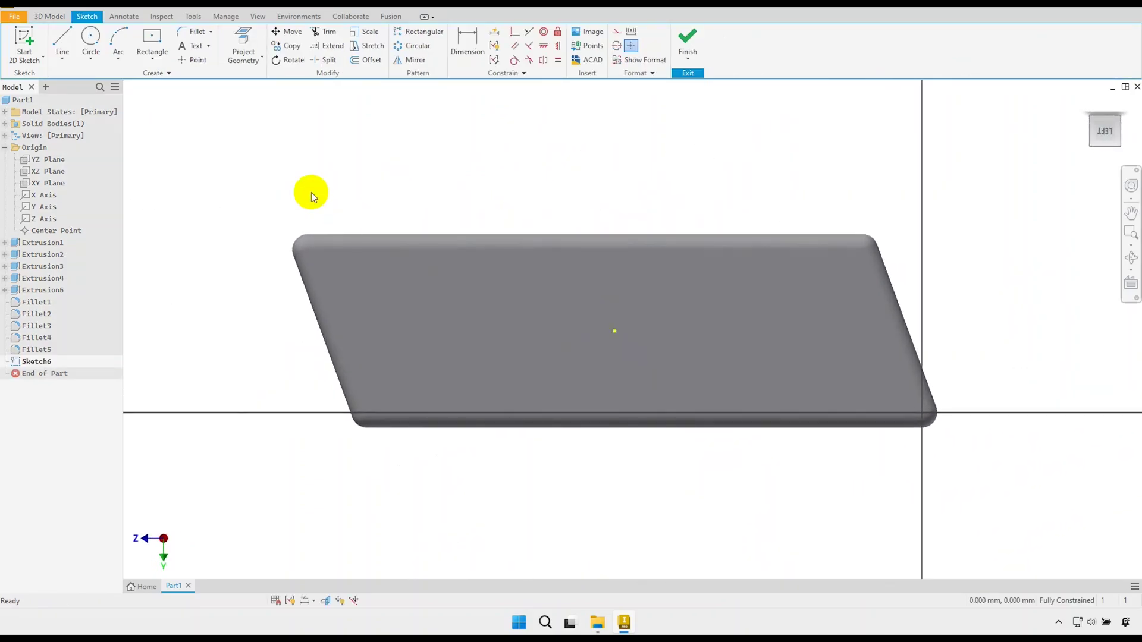
left_click(92, 38)
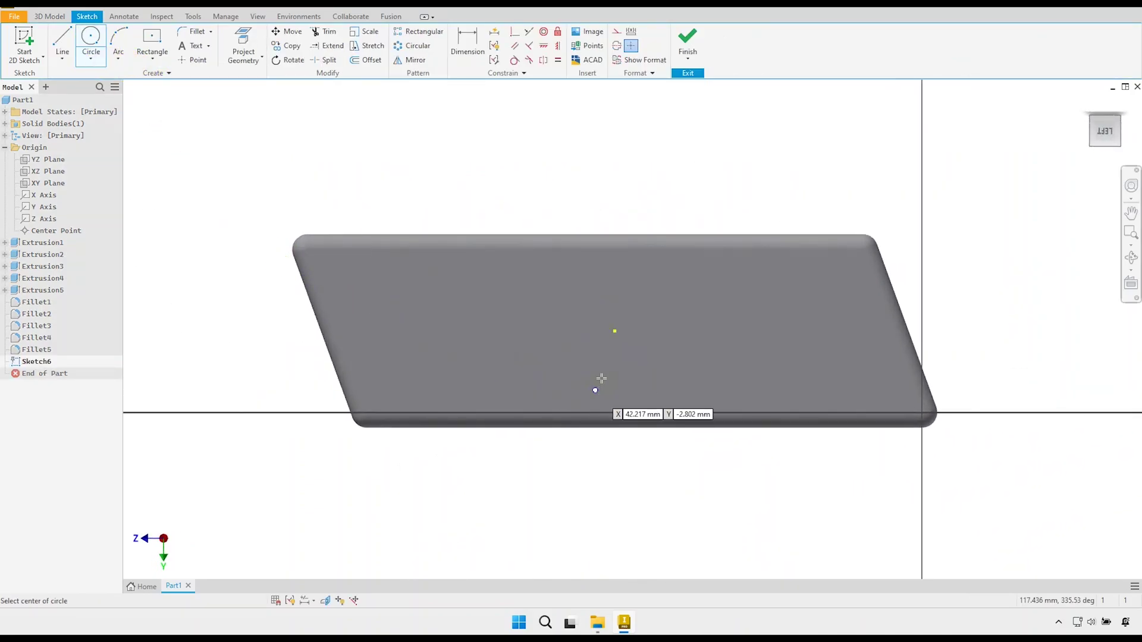
left_click(614, 331)
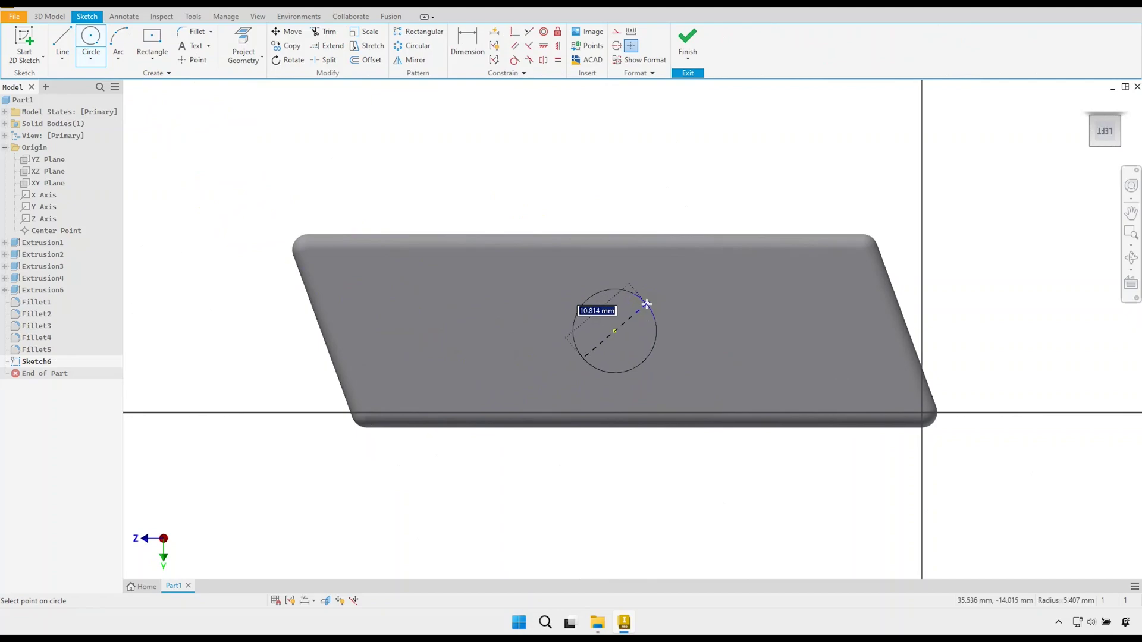
type("10.5")
key("Return")
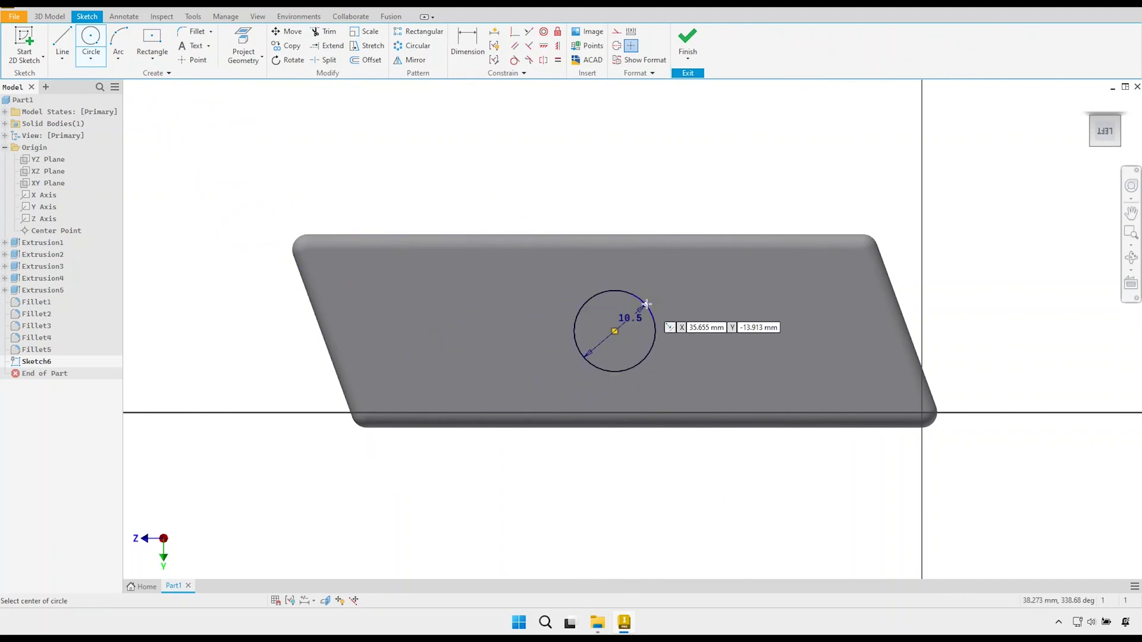
right_click(643, 196)
left_click(681, 191)
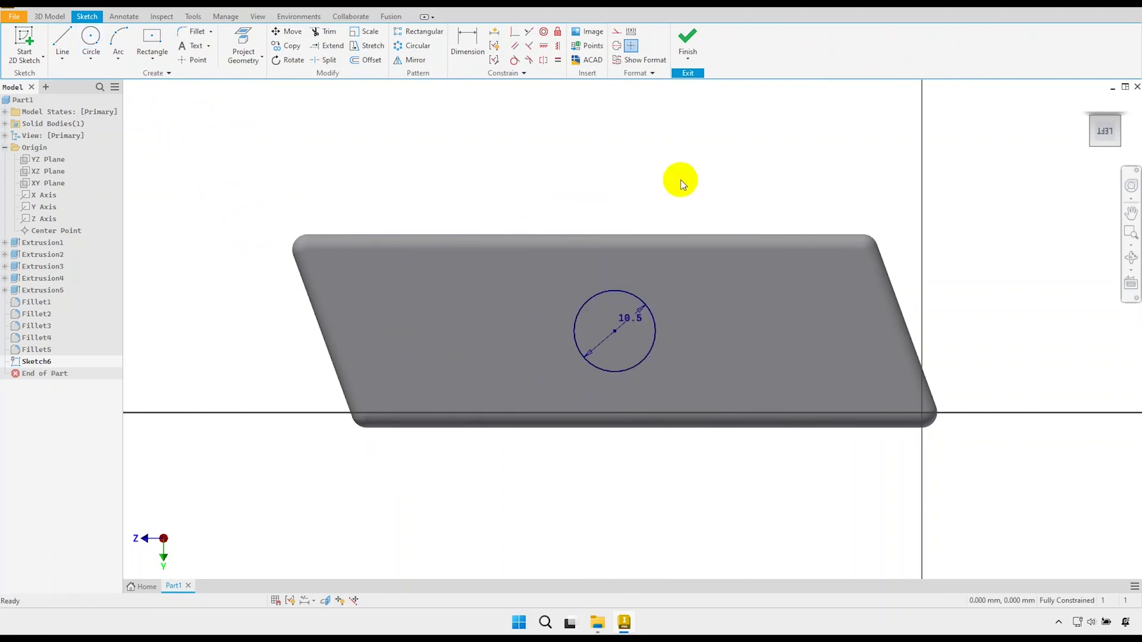
left_click(687, 49)
Extrude the circle 28 mm outward from the solid side face as a shaft joined to the body
mouse_move(408, 280)
middle_mouse_down("shift")
mouse_move(461, 248)
mouse_move(499, 273)
mouse_move(446, 280)
middle_mouse_up("shift")
scroll(446, 281, "up", 3)
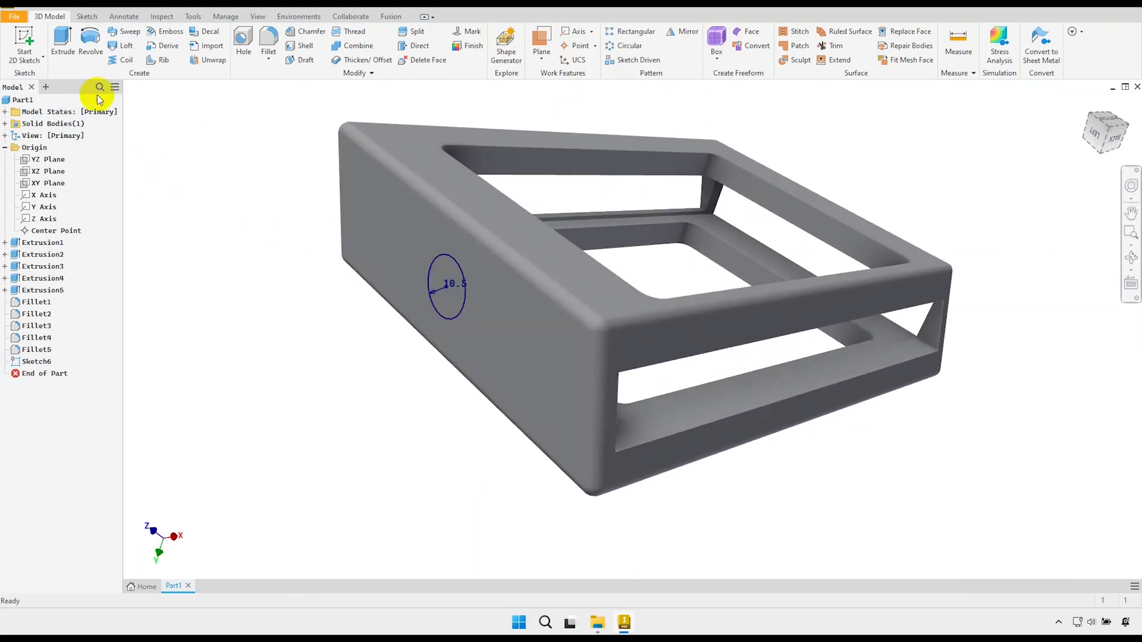
left_click(63, 46)
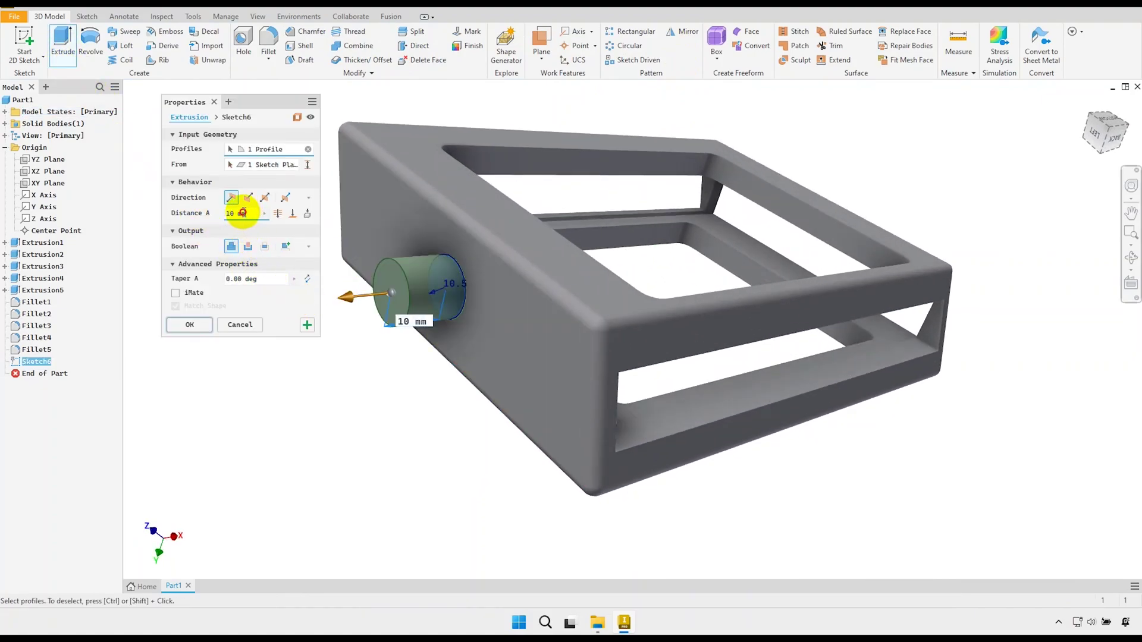
type("28")
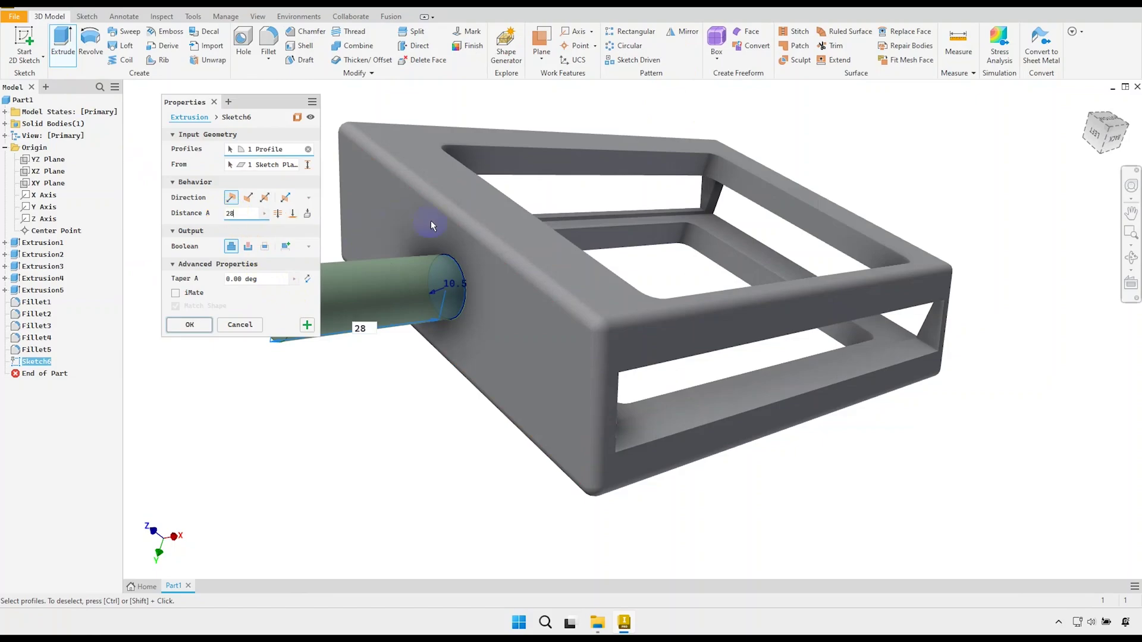
scroll(553, 235, "down", 2)
left_click(190, 325)
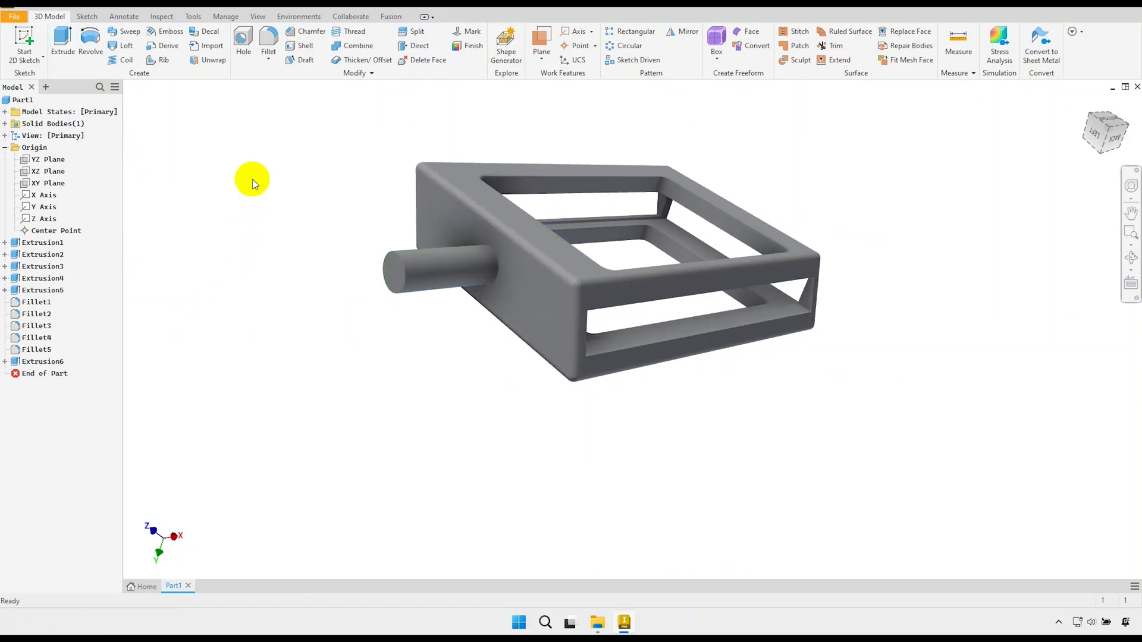
Fillet the edge where the shaft meets the side face with a 2 mm radius
left_click(269, 40)
scroll(477, 251, "up", 2)
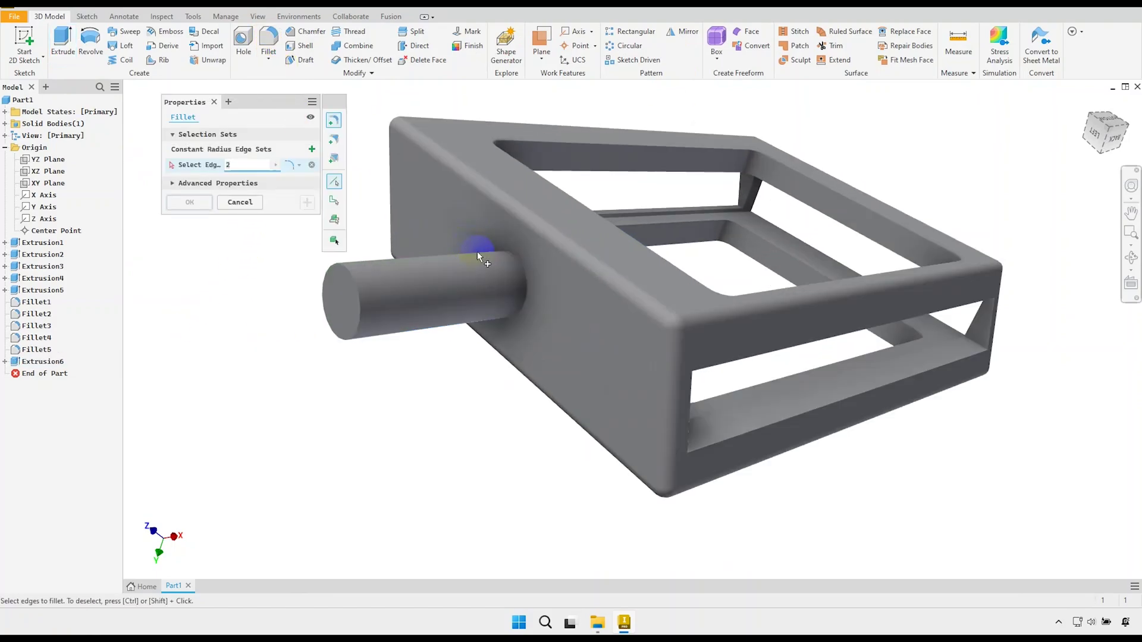
left_click(519, 268)
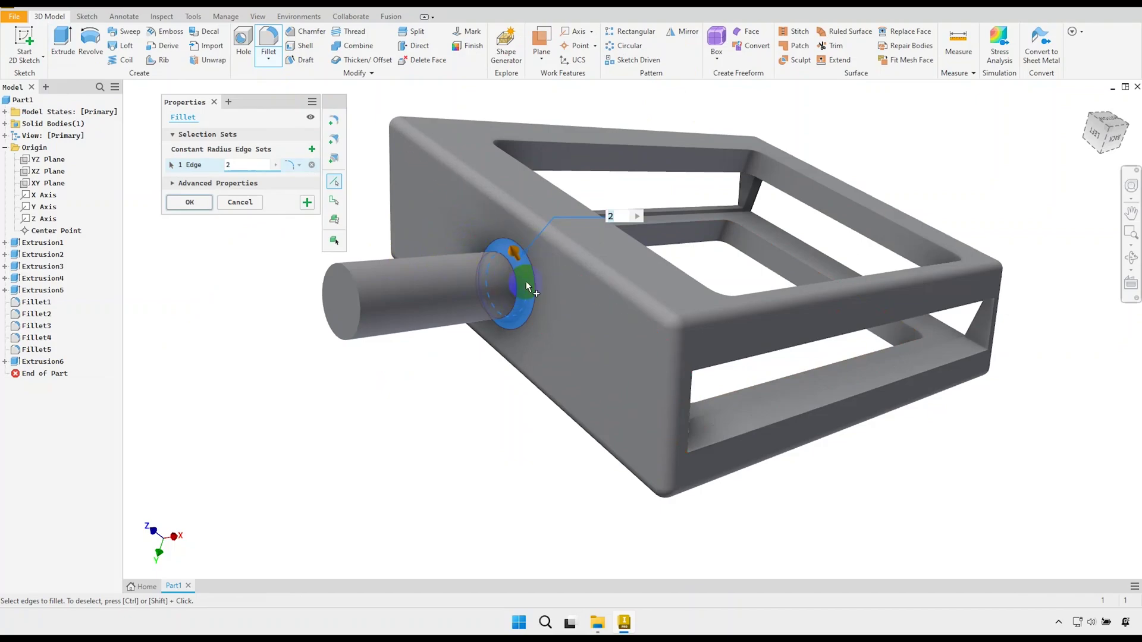
left_click(191, 201)
Save the part as Pedal Body in the PART FILES folder
scroll(444, 228, "down", 3)
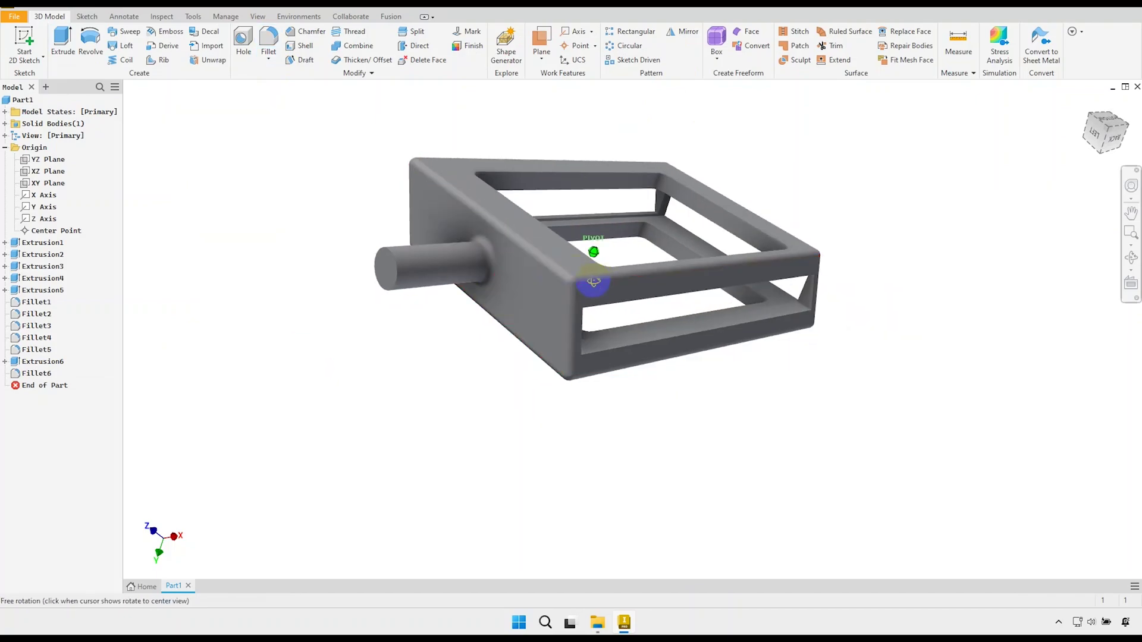
mouse_move(594, 287)
middle_mouse_down("shift")
mouse_move(426, 249)
mouse_move(459, 263)
mouse_move(462, 292)
middle_mouse_up("shift")
middle_click_drag(631, 265, 589, 269)
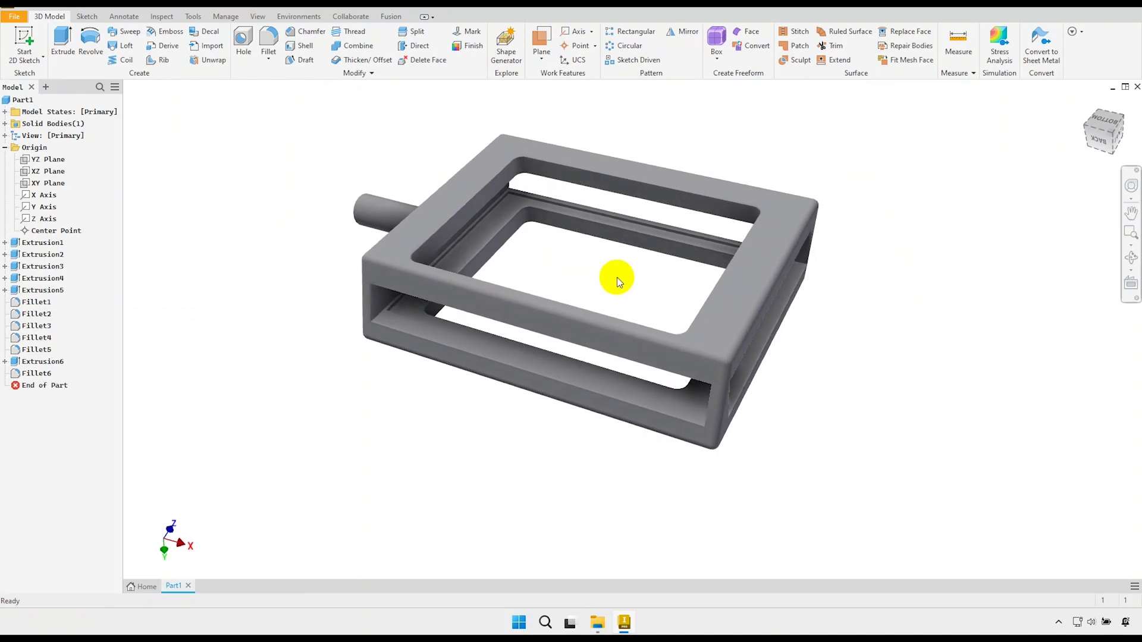
key("ctrl+s")
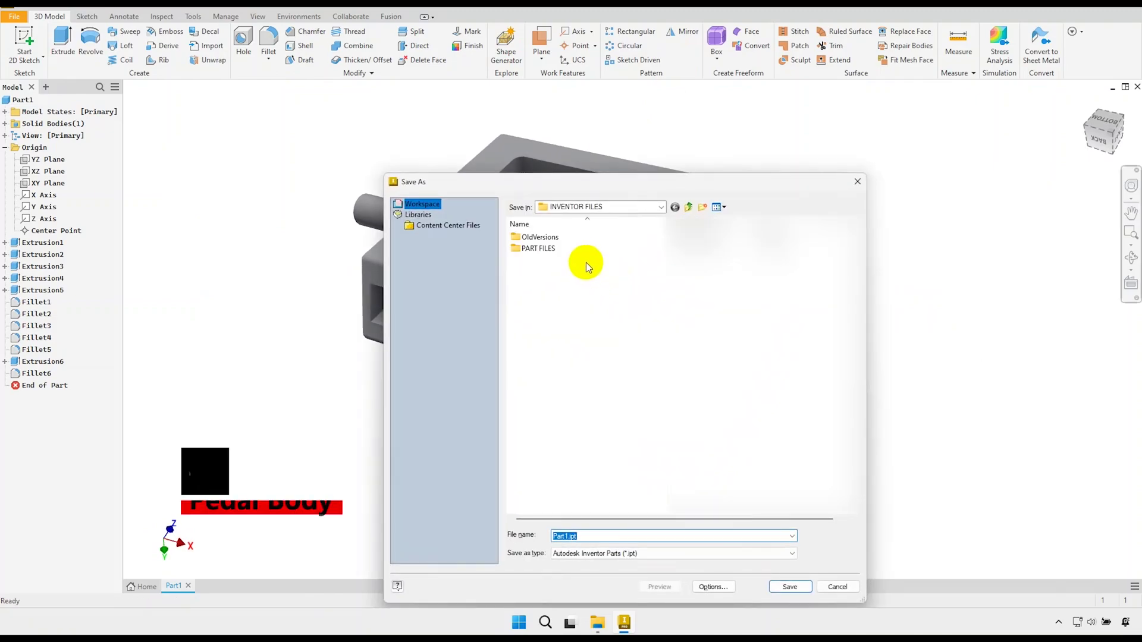
left_click(584, 537)
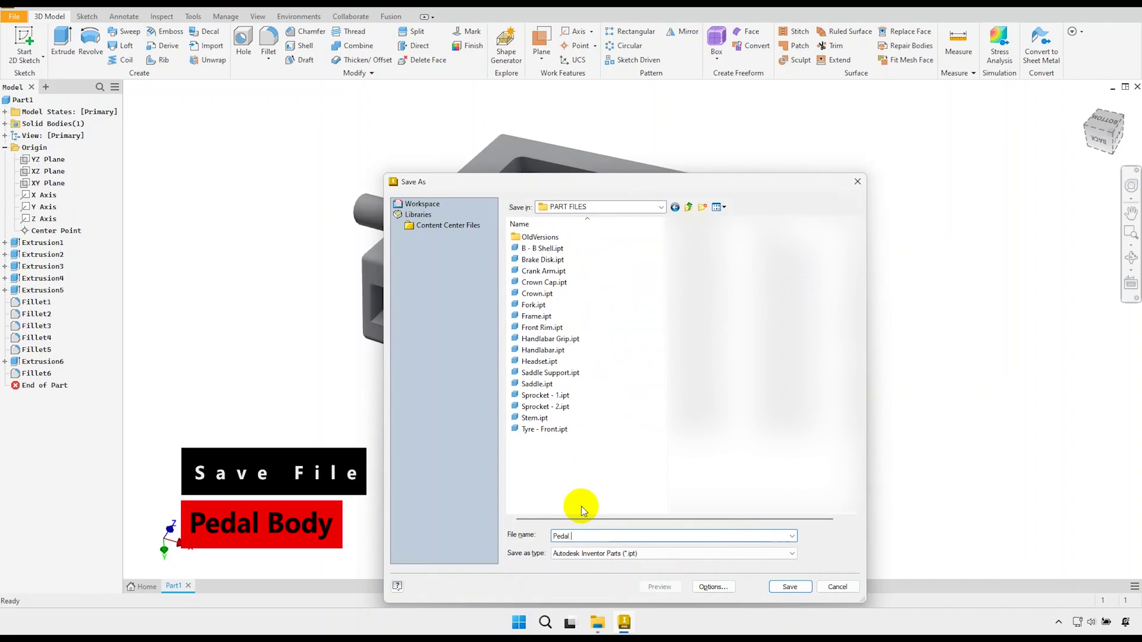
type("Pedal Body")
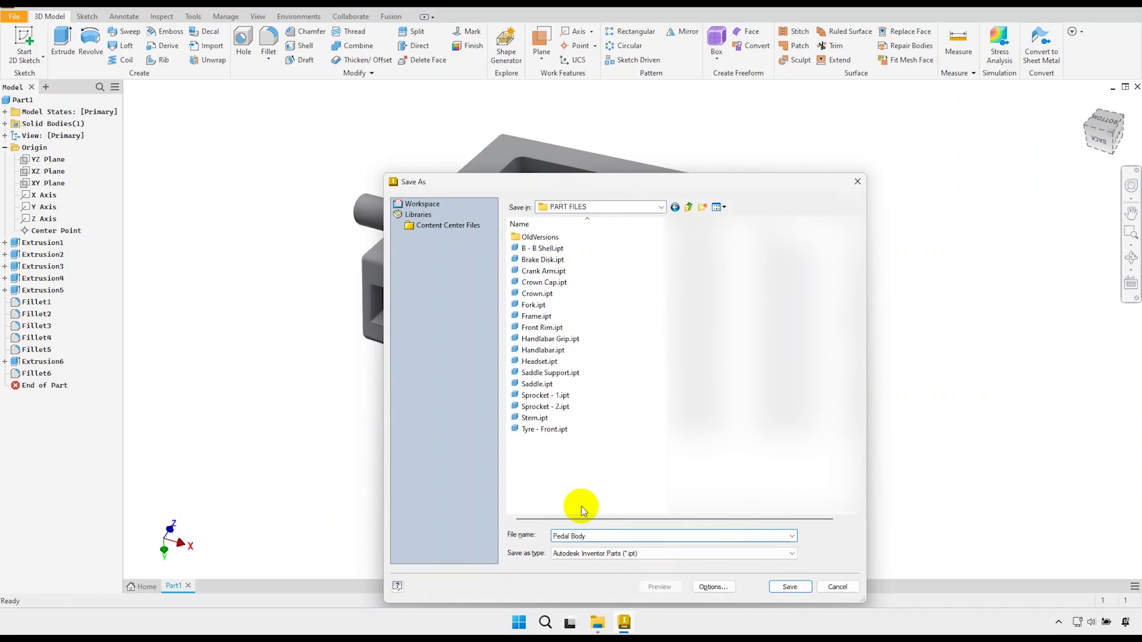
left_click(788, 587)
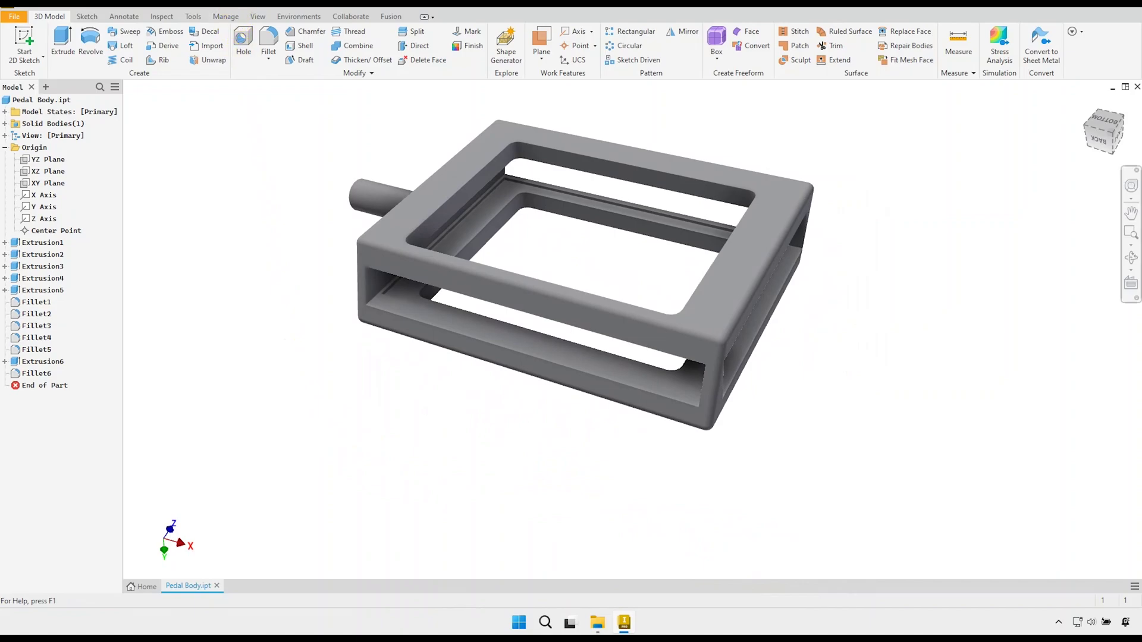
Assign the Stainless Steel material to the pedal body
left_click(245, 5)
scroll(277, 237, "down", 1)
type("st")
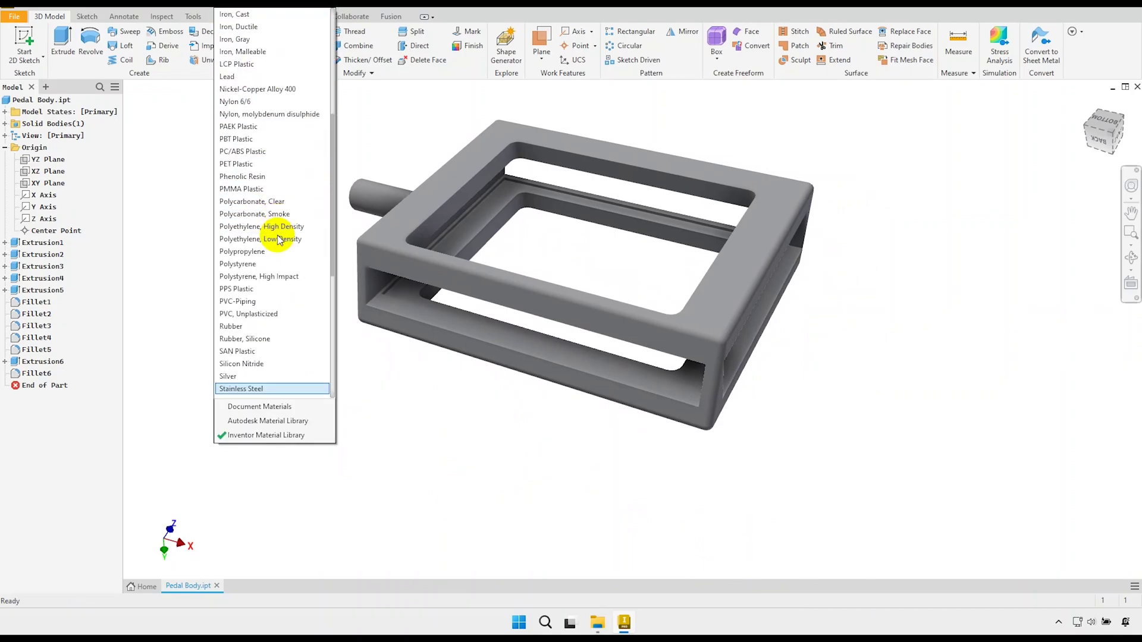
left_click(287, 389)
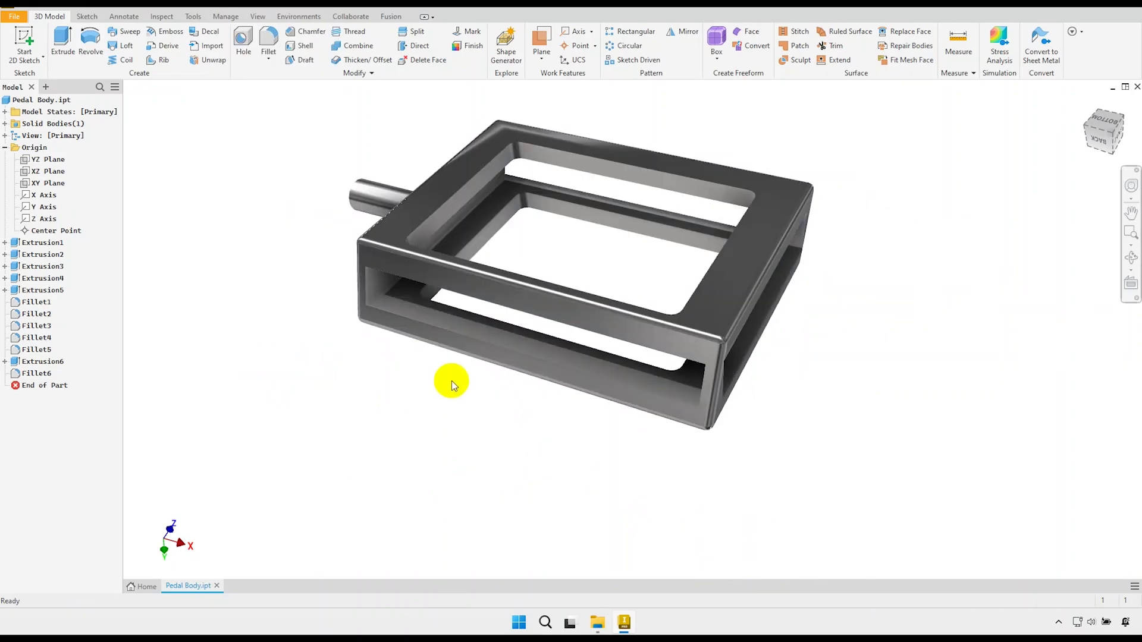
mouse_move(451, 383)
middle_mouse_down("shift")
mouse_move(489, 341)
mouse_move(576, 367)
mouse_move(517, 322)
mouse_move(484, 331)
mouse_move(438, 370)
middle_mouse_up("shift")
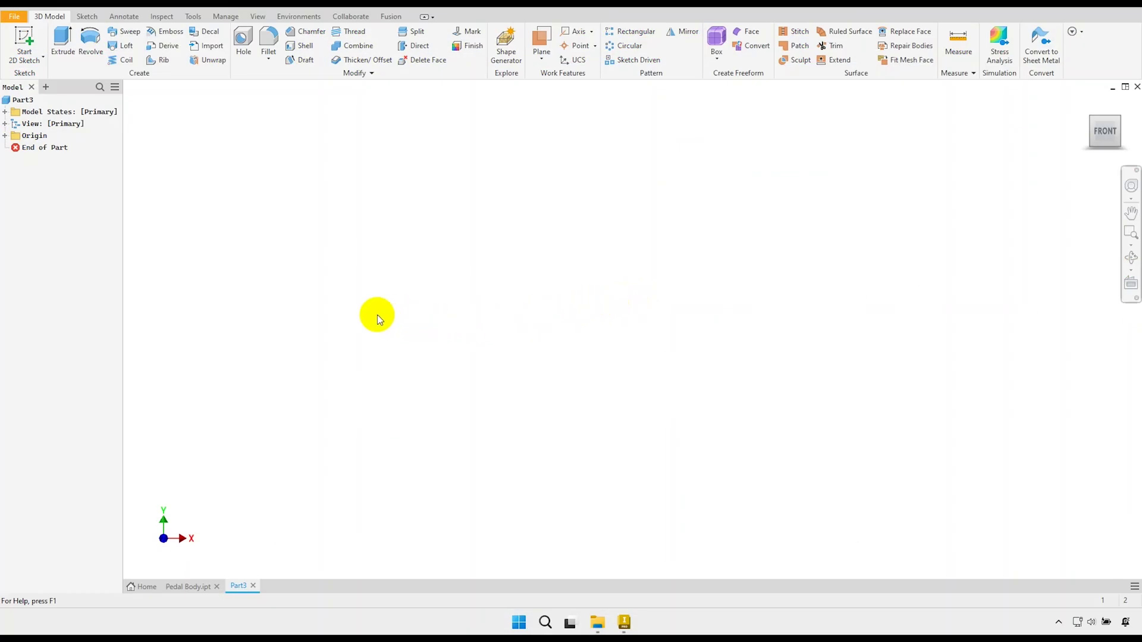
Start a sketch on the horizontal origin plane of the new part and rotate the sketch view so the X axis runs horizontally
left_click(23, 38)
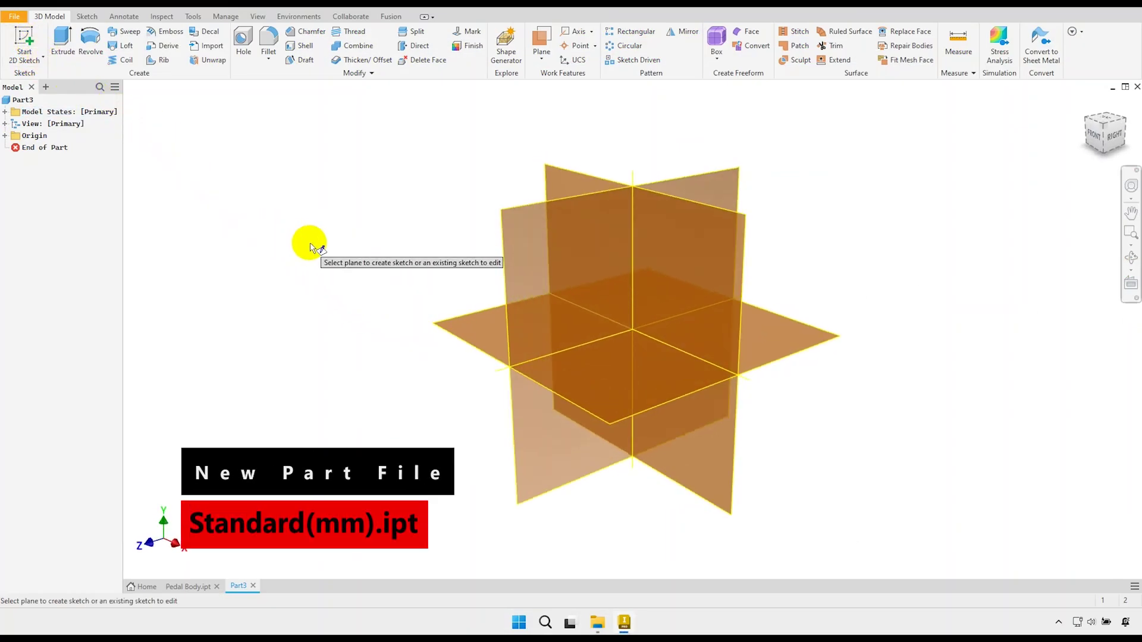
left_click(447, 322)
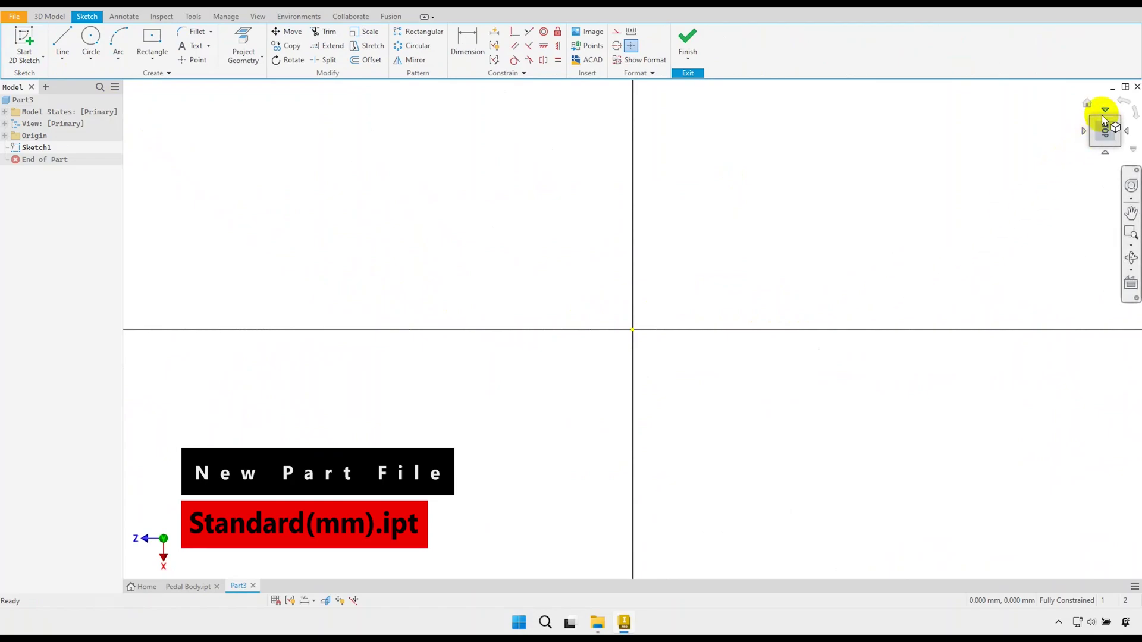
left_click(1124, 99)
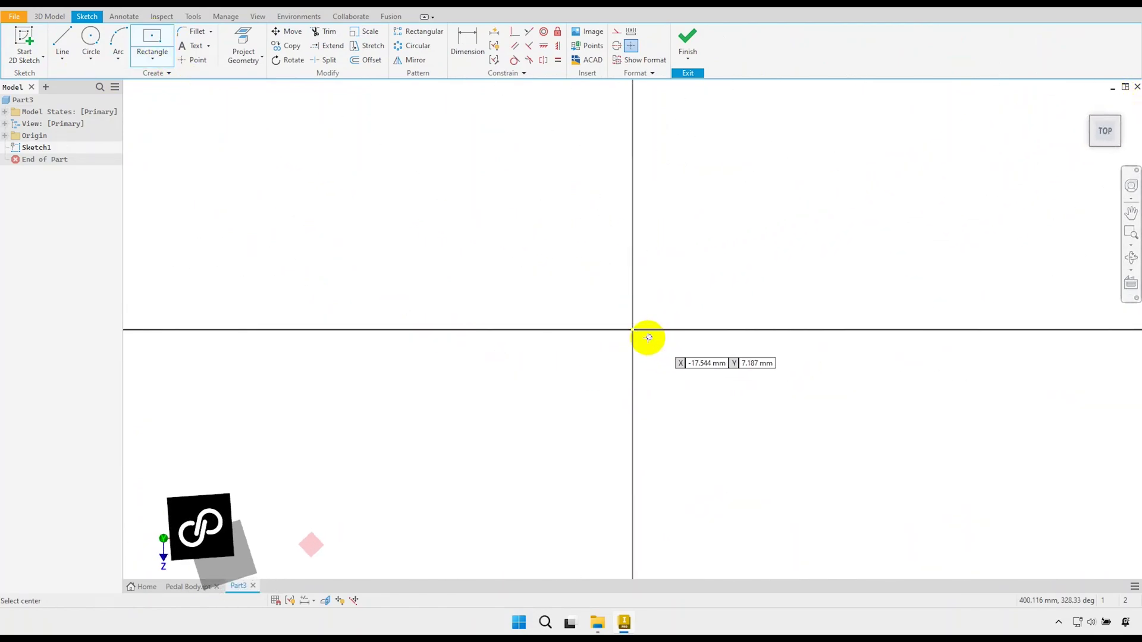
Draw an 82.5 x 60 mm rectangle centred on the origin and move both dimensions closer to its edges
left_click(632, 329)
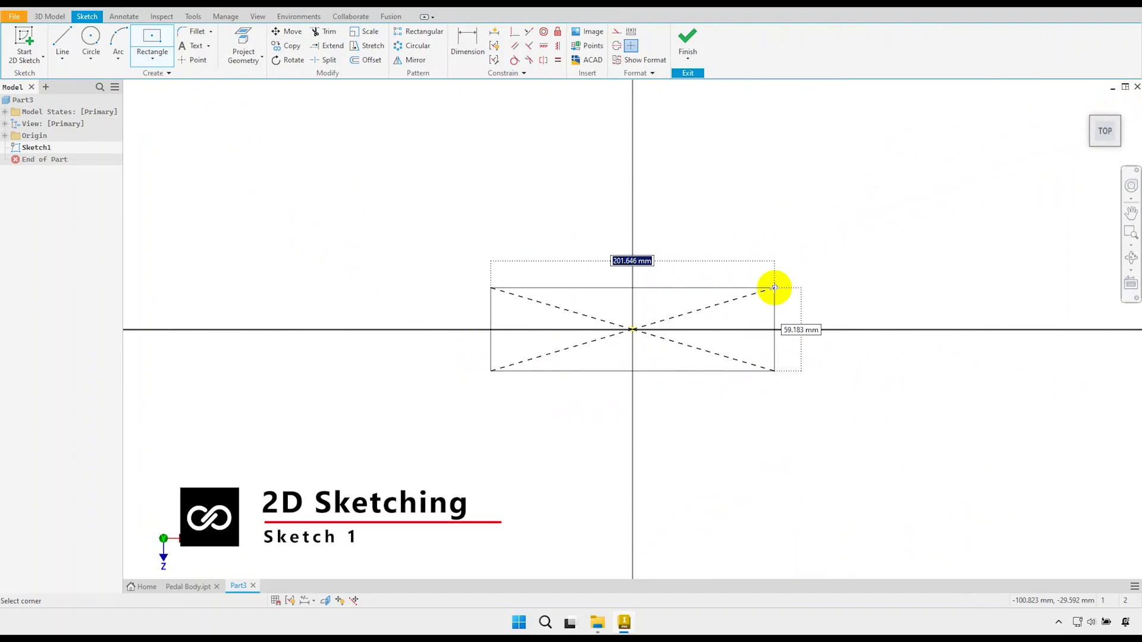
type("82.5")
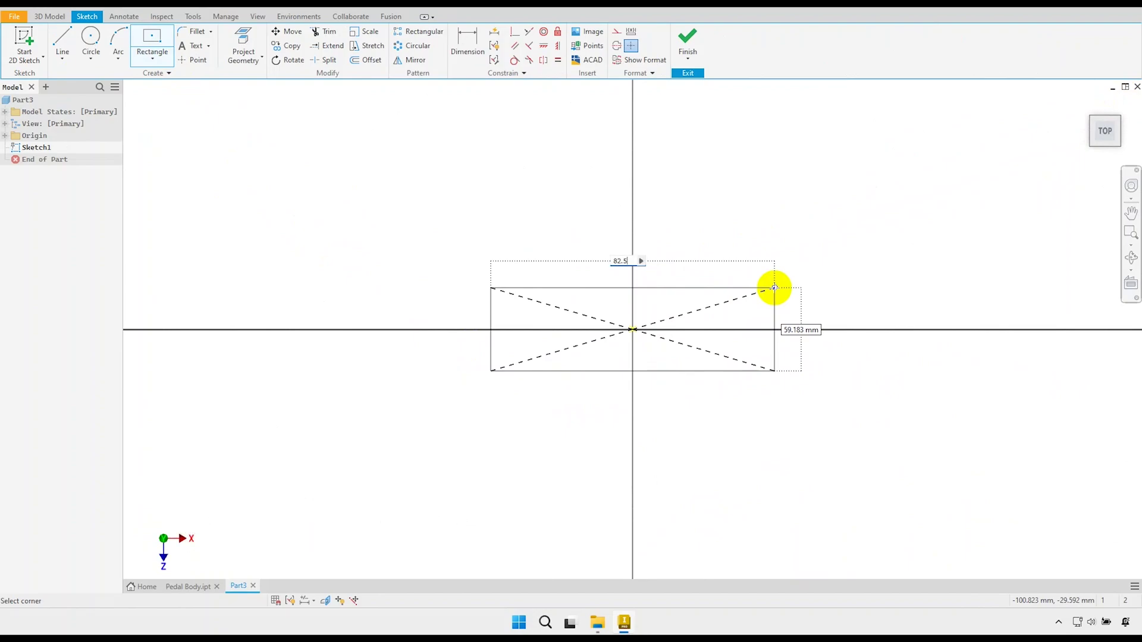
key("Tab")
type("60")
key("Return")
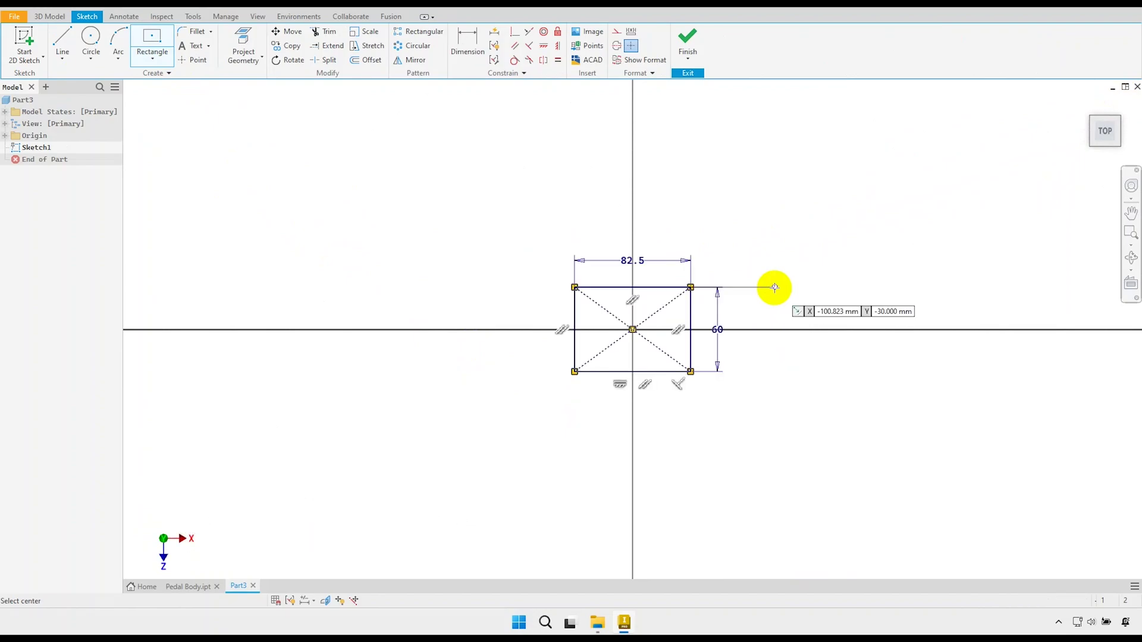
scroll(685, 318, "up", 5)
right_click(724, 294)
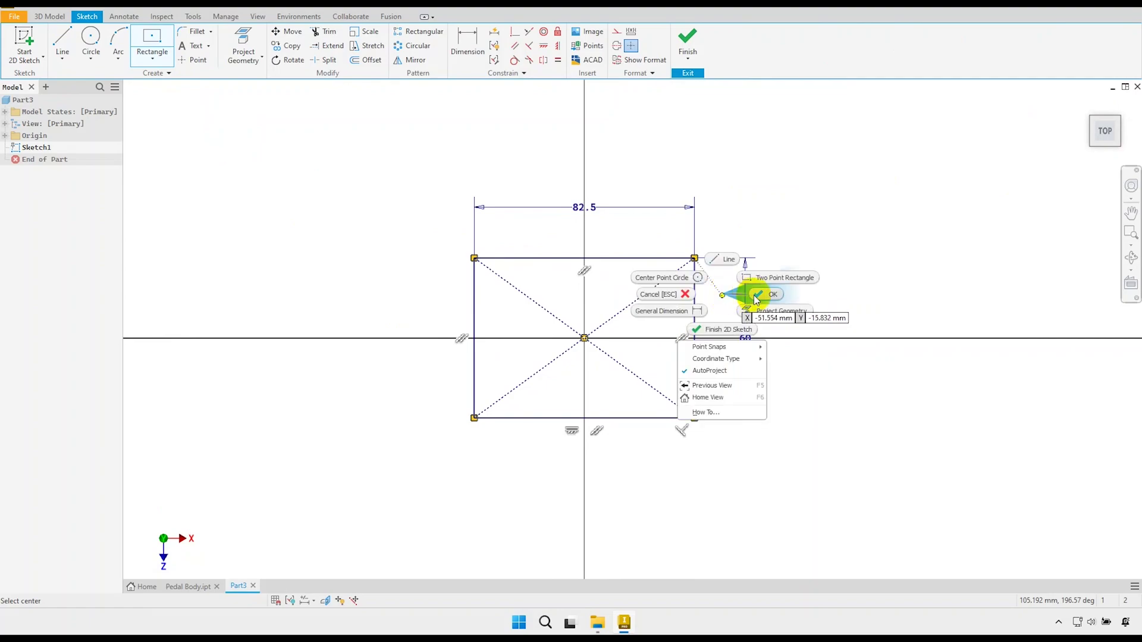
left_click(756, 297)
left_click_drag(607, 223, 552, 235)
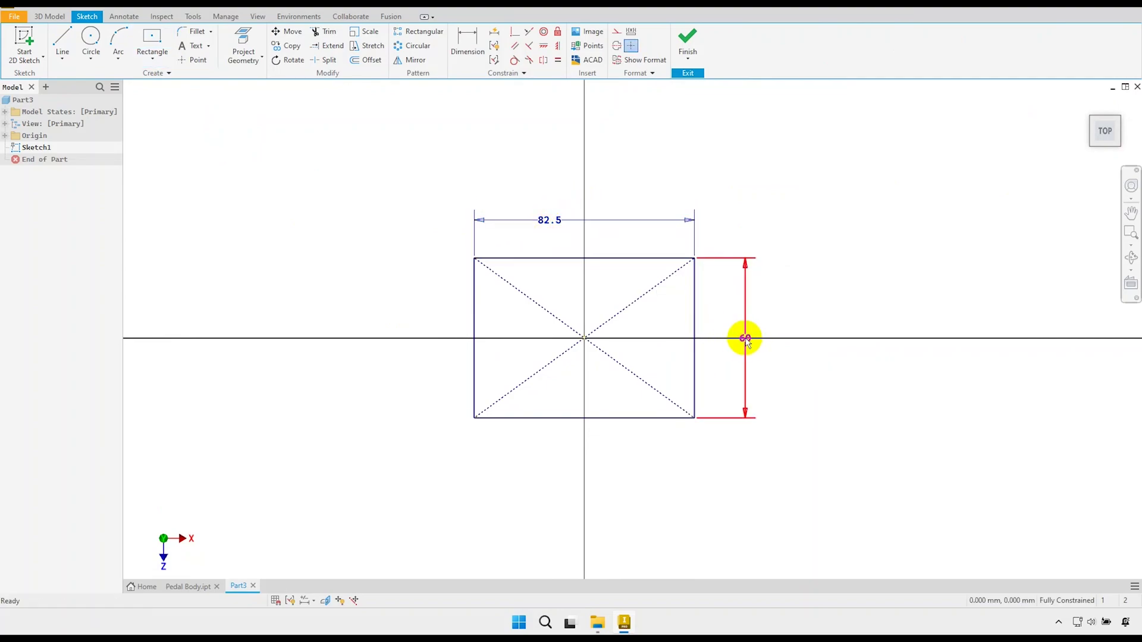
left_click_drag(749, 333, 721, 334)
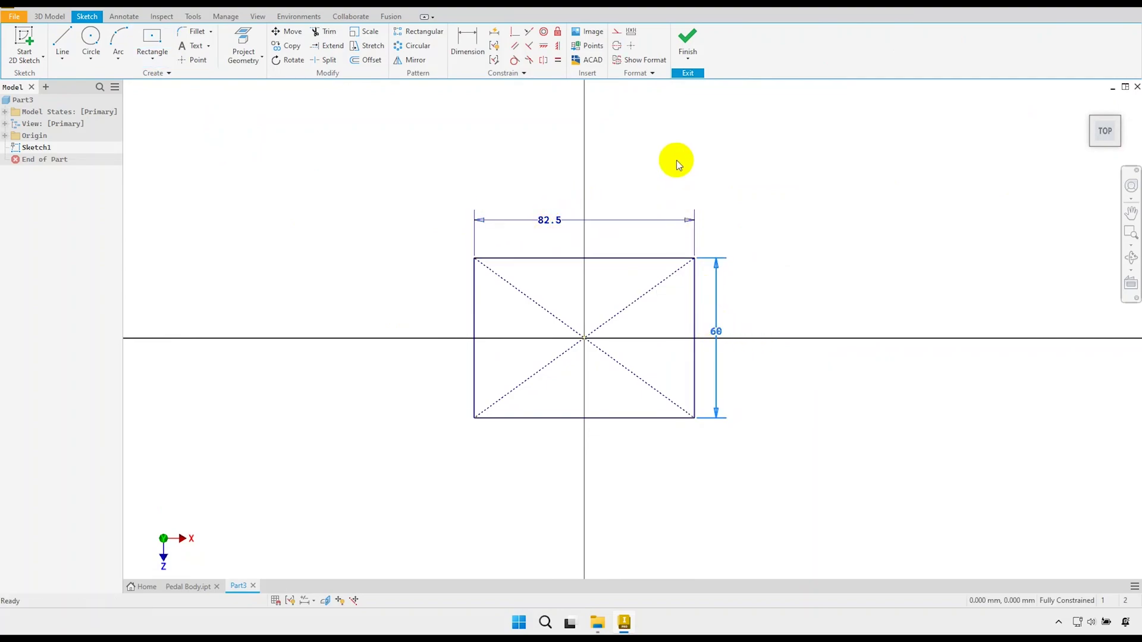
Finish the sketch and extrude the rectangle 4 mm symmetrically about the sketch plane into a plate
left_click(689, 40)
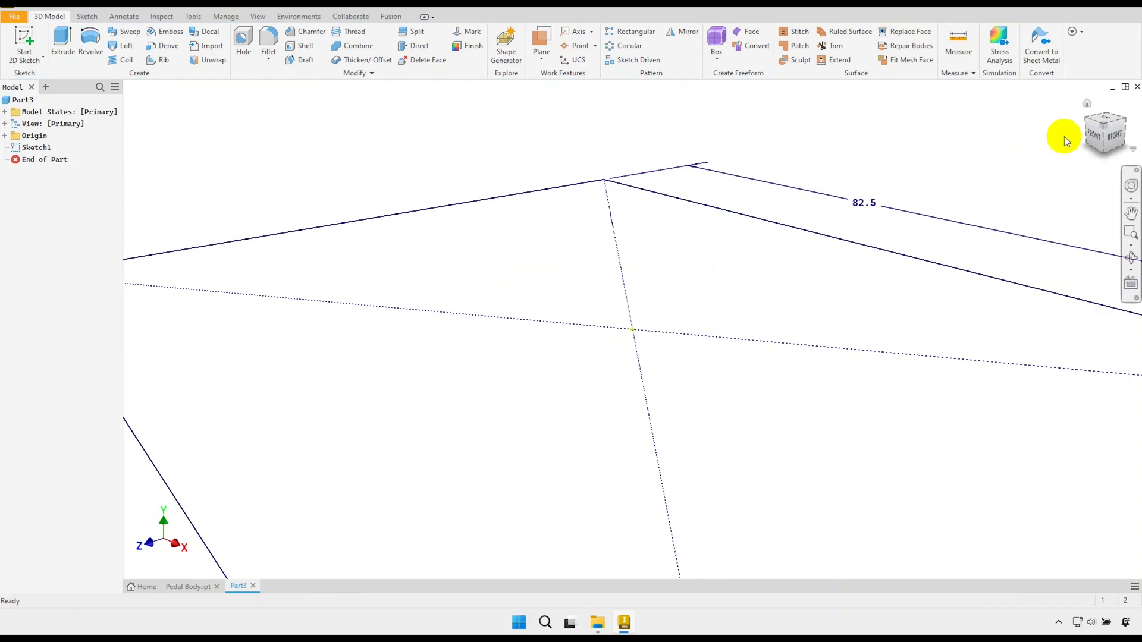
left_click(1086, 105)
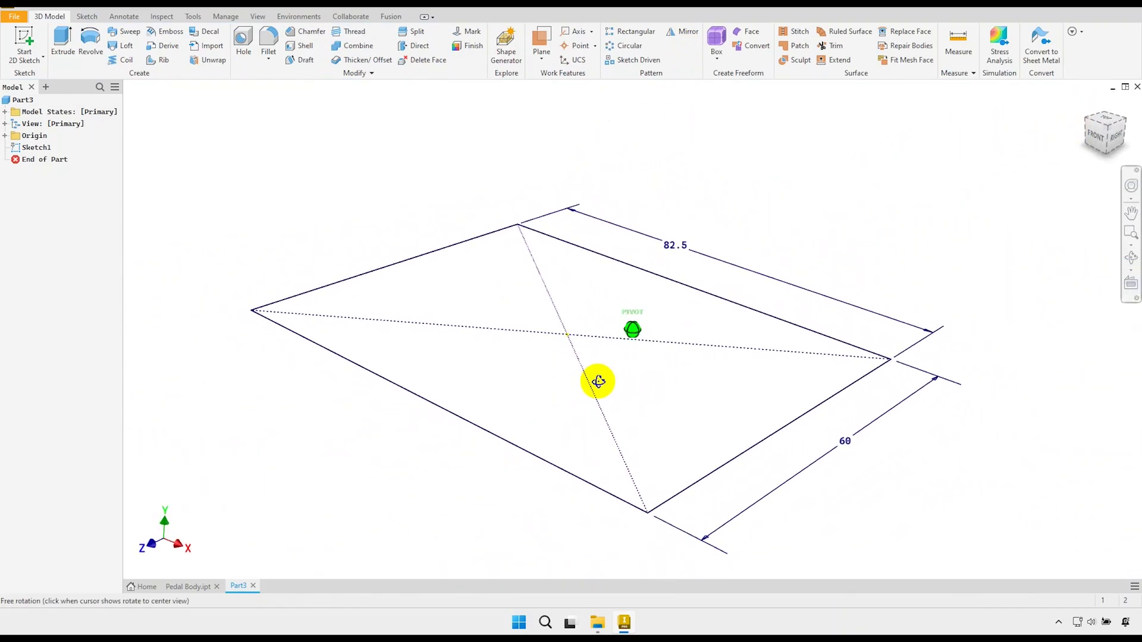
key("F2")
left_click(63, 42)
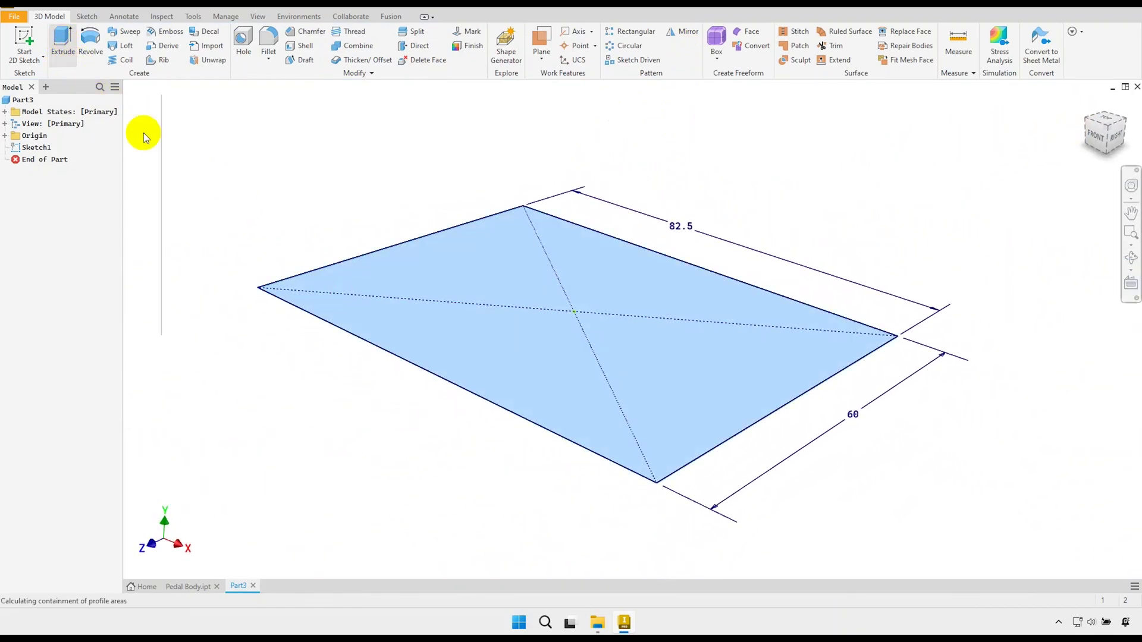
left_click(261, 199)
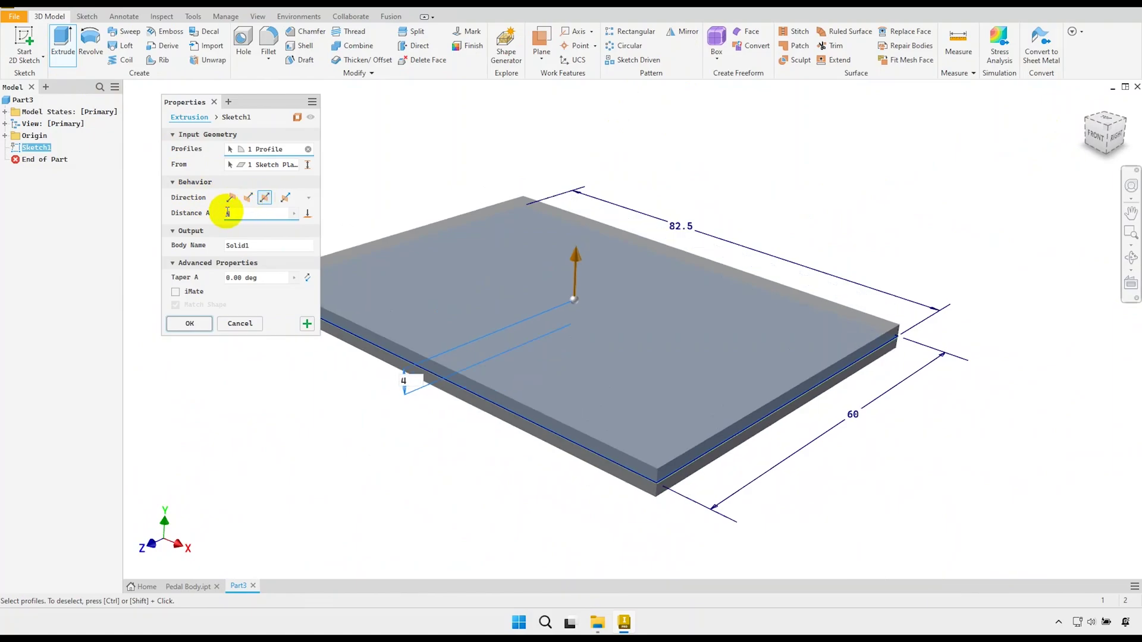
left_click(192, 324)
Start a sketch on the plate's upper face and rotate the sketch view so the X axis runs horizontally
left_click(478, 318)
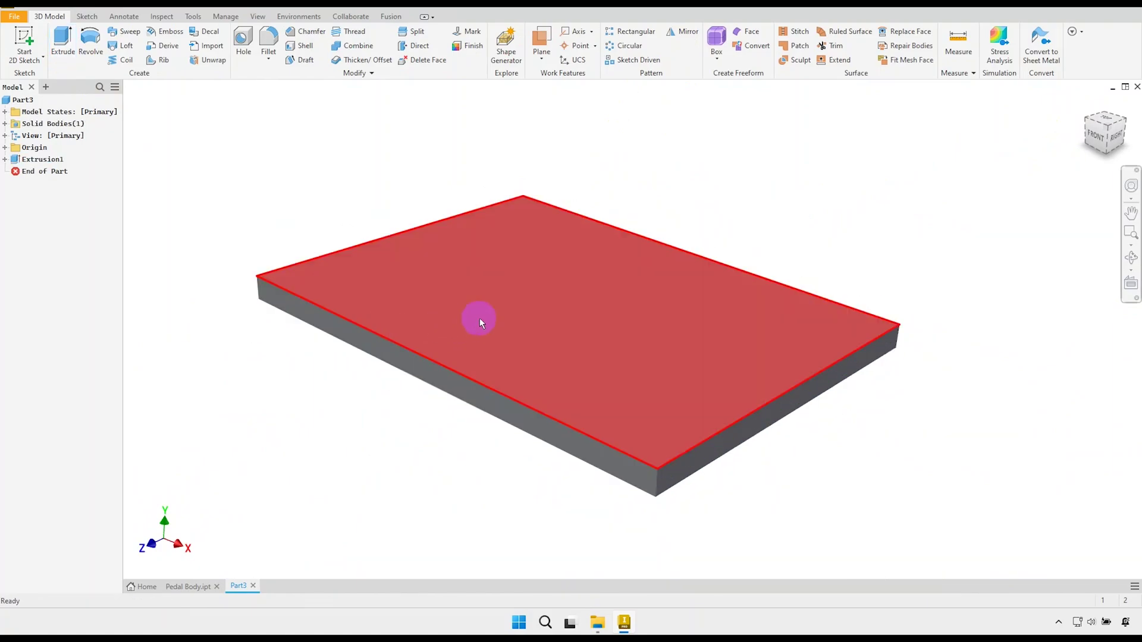
left_click(582, 303)
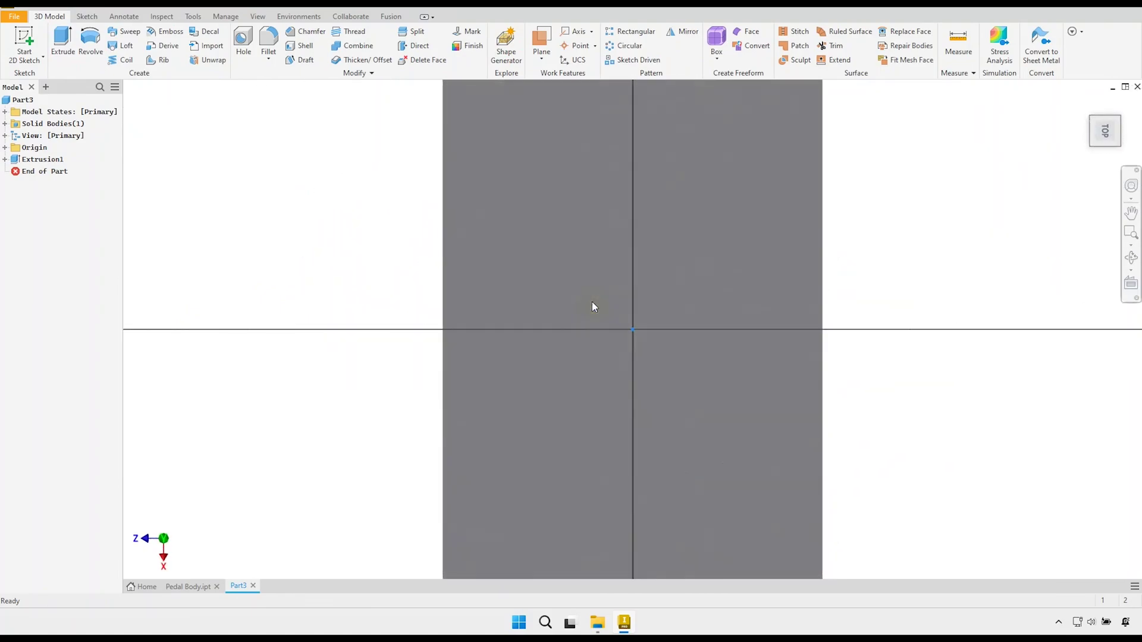
left_click(1124, 103)
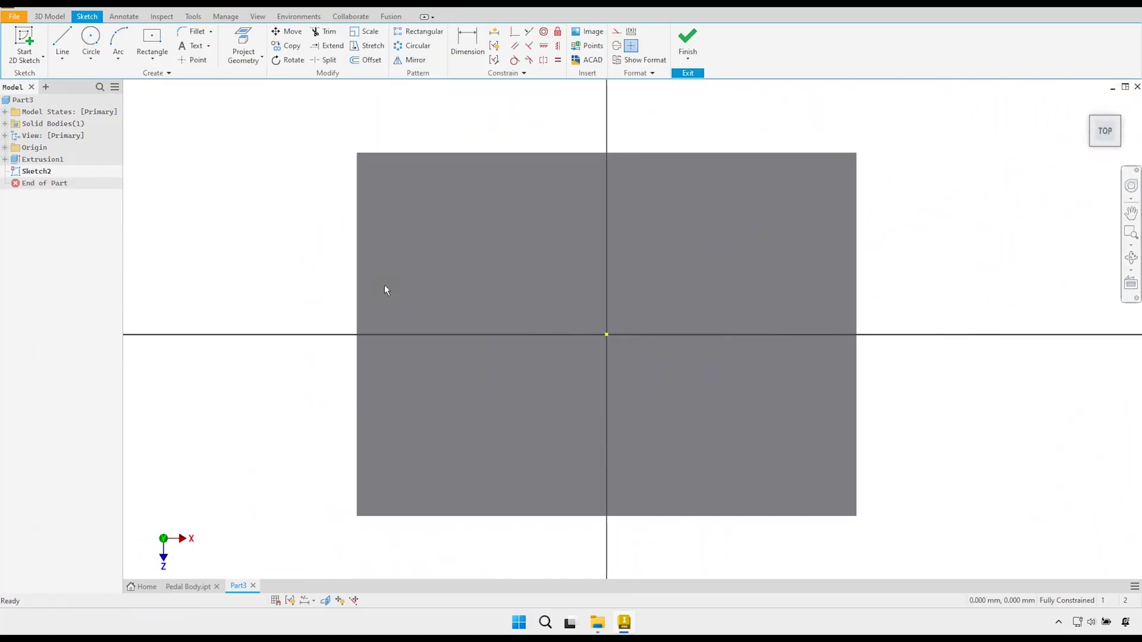
Draw a horizontal center-to-center slot 72 mm between centres and 2 mm wide, starting outside the plate's edge
left_click(160, 61)
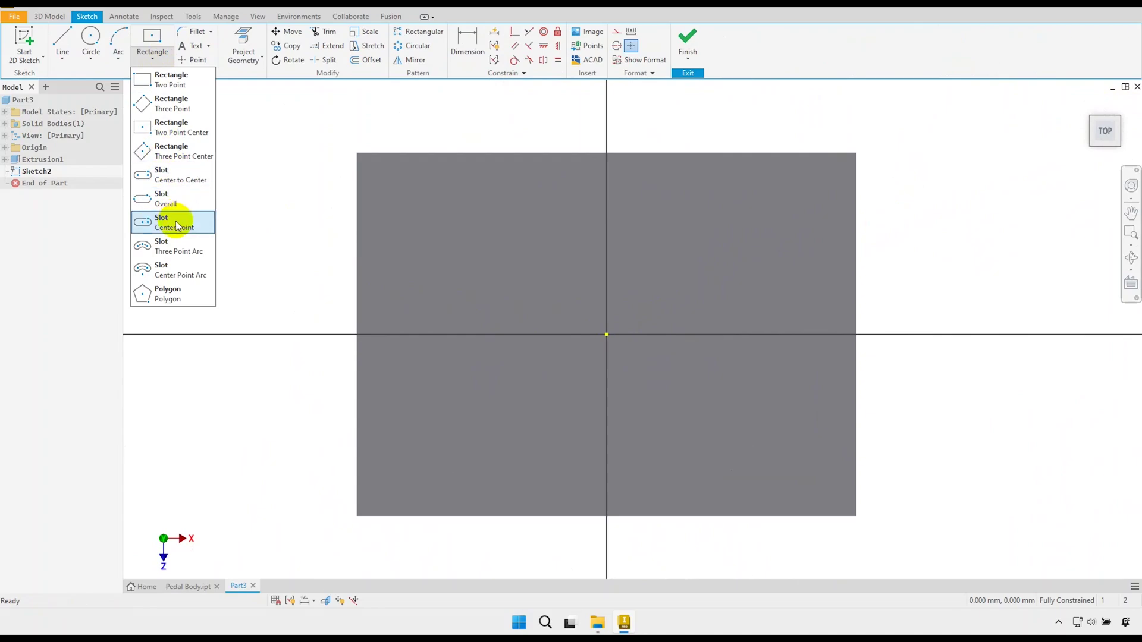
left_click(162, 176)
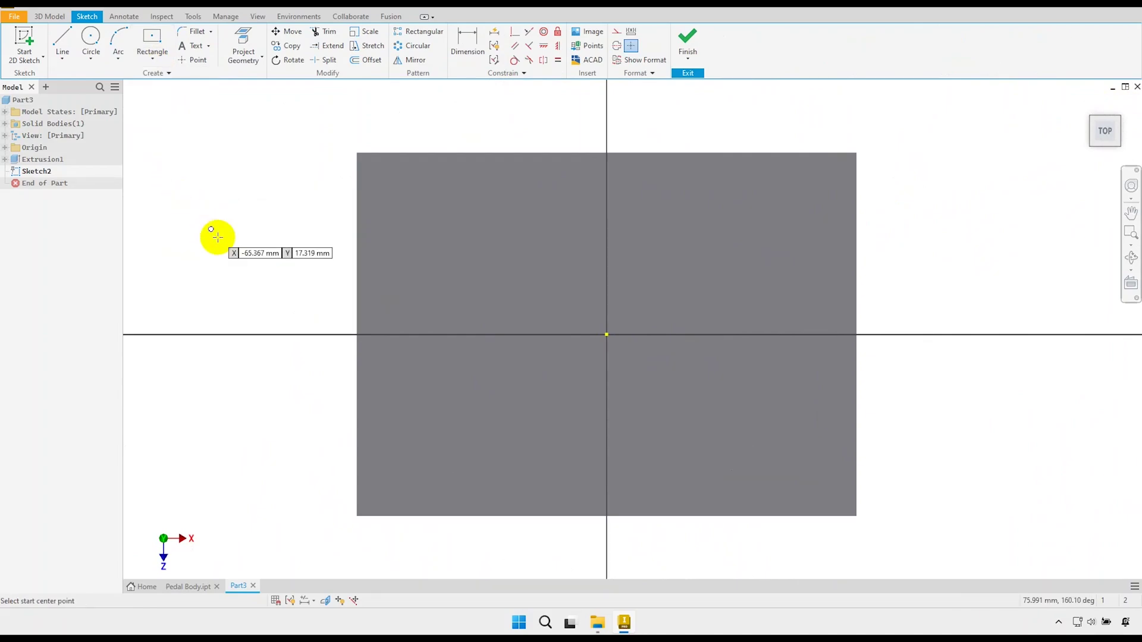
left_click(215, 283)
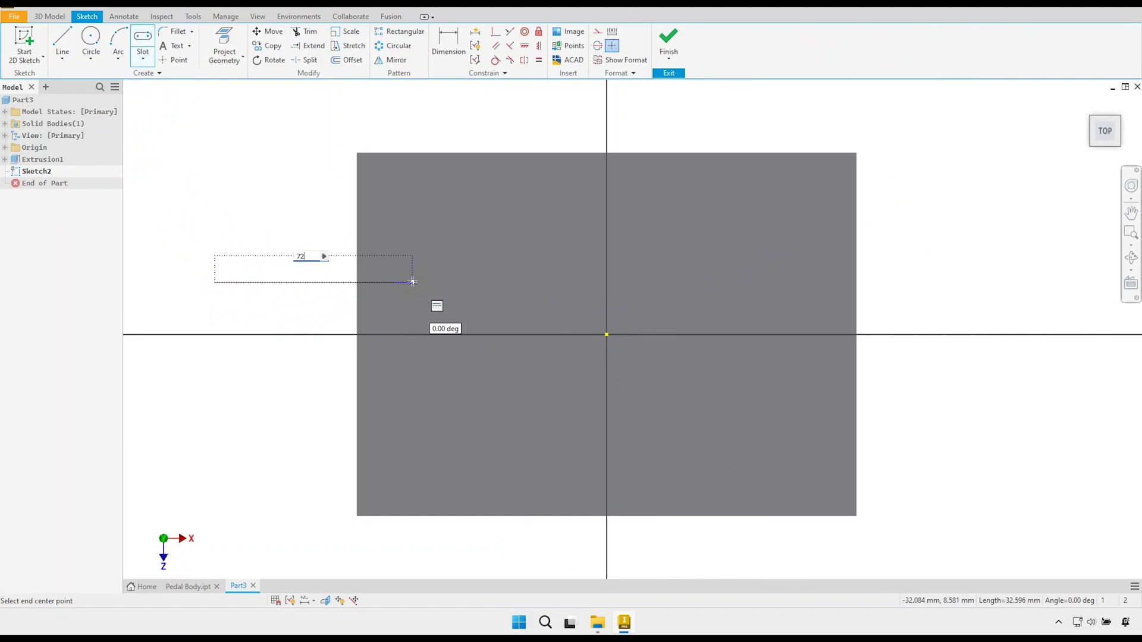
key("Tab")
key("Return")
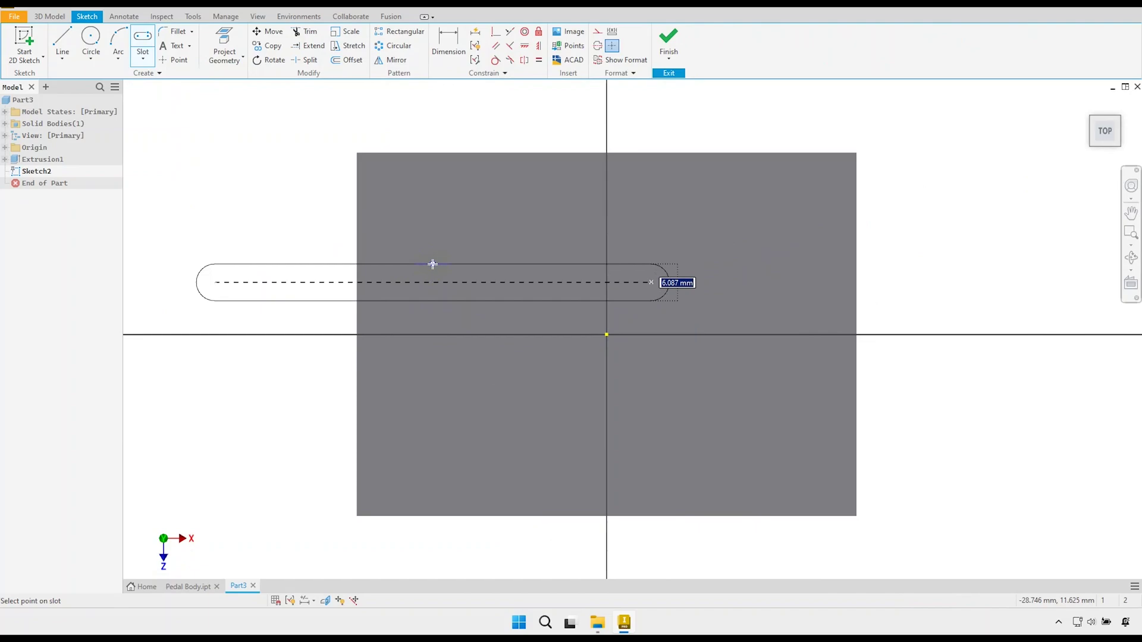
type("2")
key("Return")
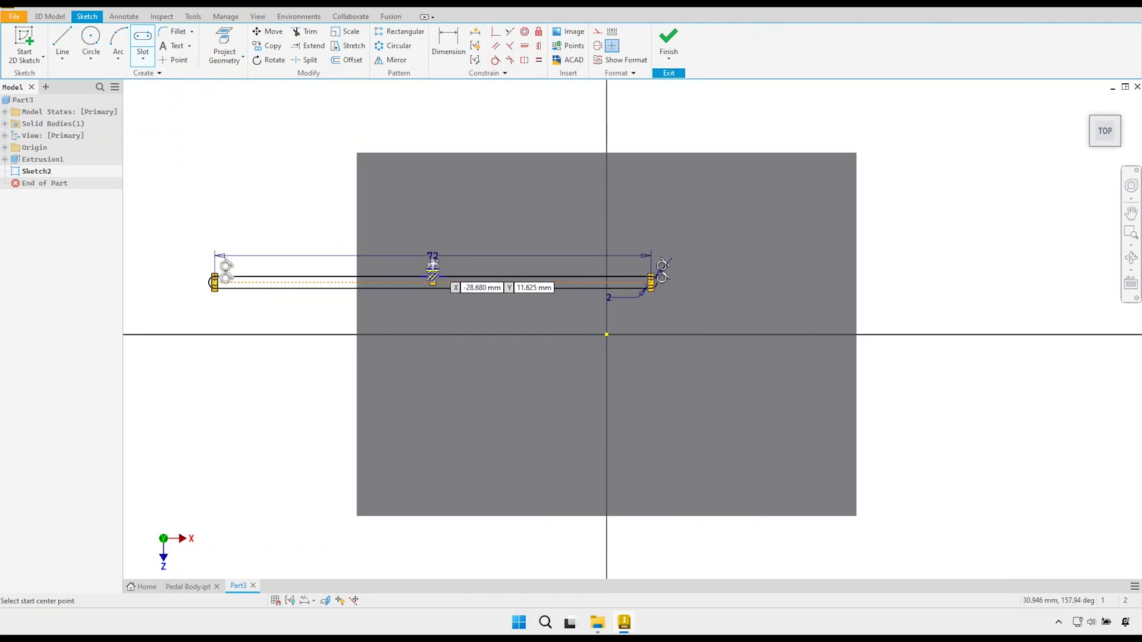
right_click(328, 209)
left_click(369, 211)
Make the midpoint of the slot's centreline coincident with the origin and finish the sketch
scroll(408, 250, "down", 2)
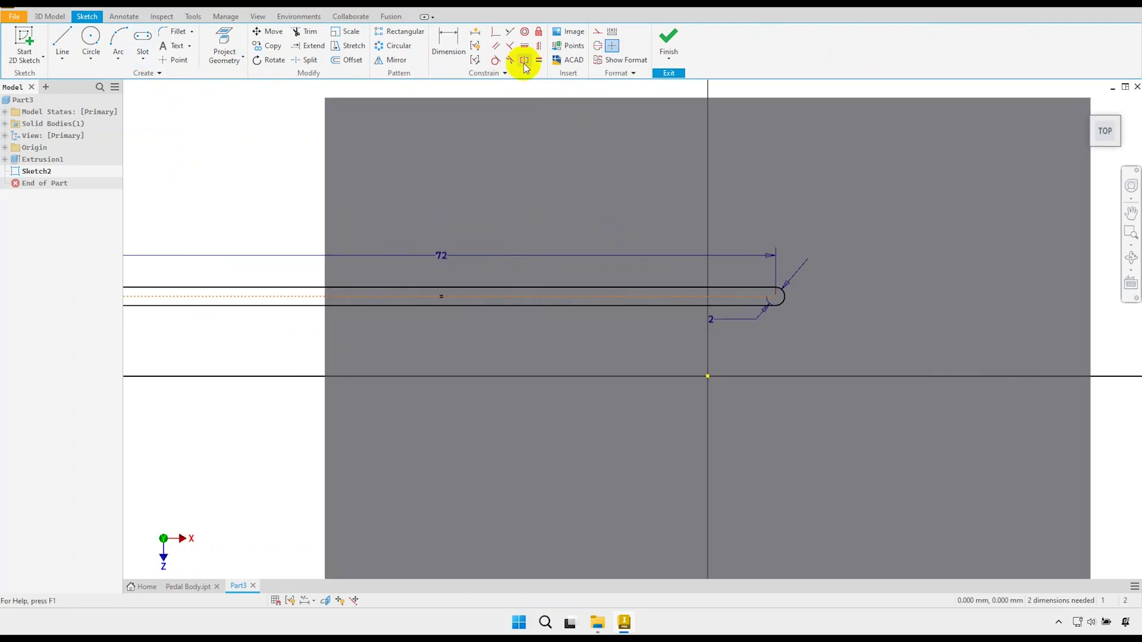
left_click(495, 31)
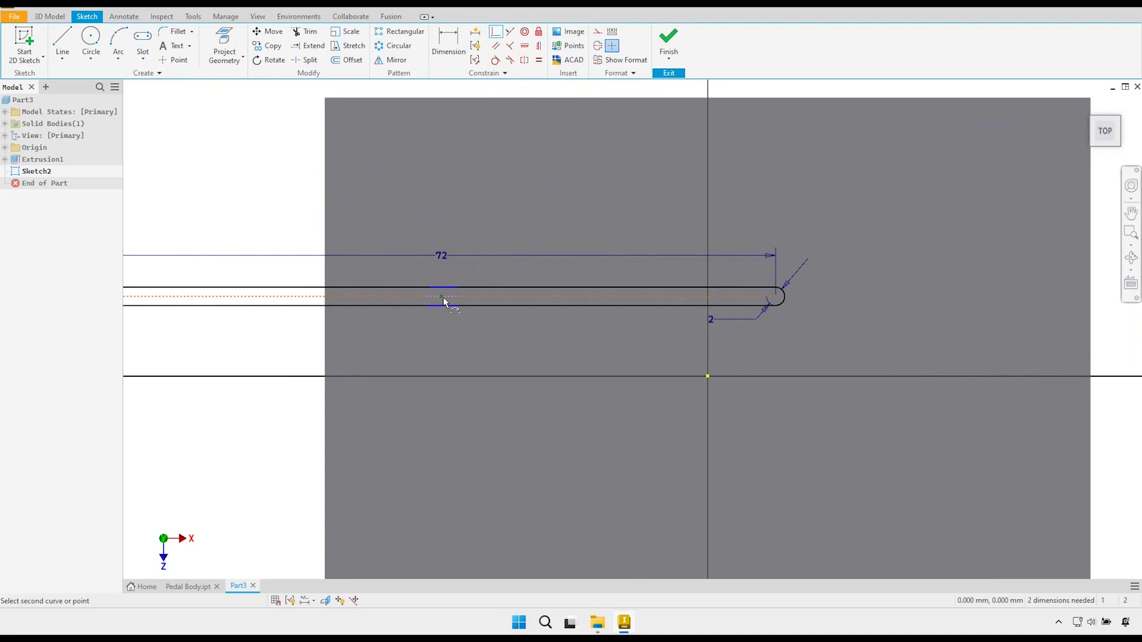
left_click(707, 377)
right_click(262, 325)
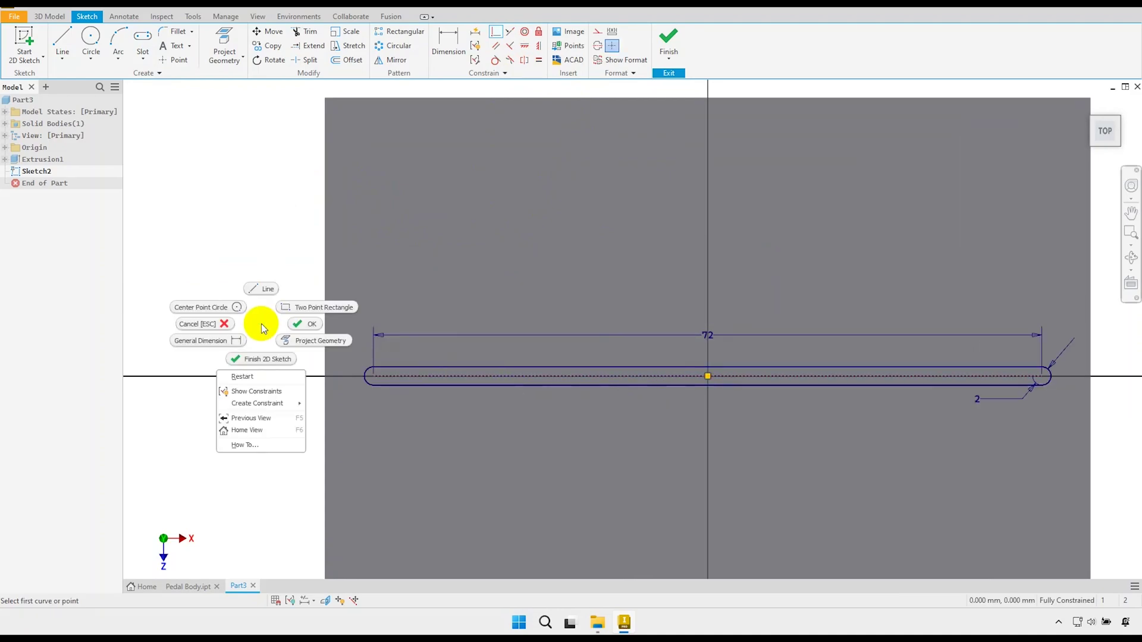
left_click(305, 325)
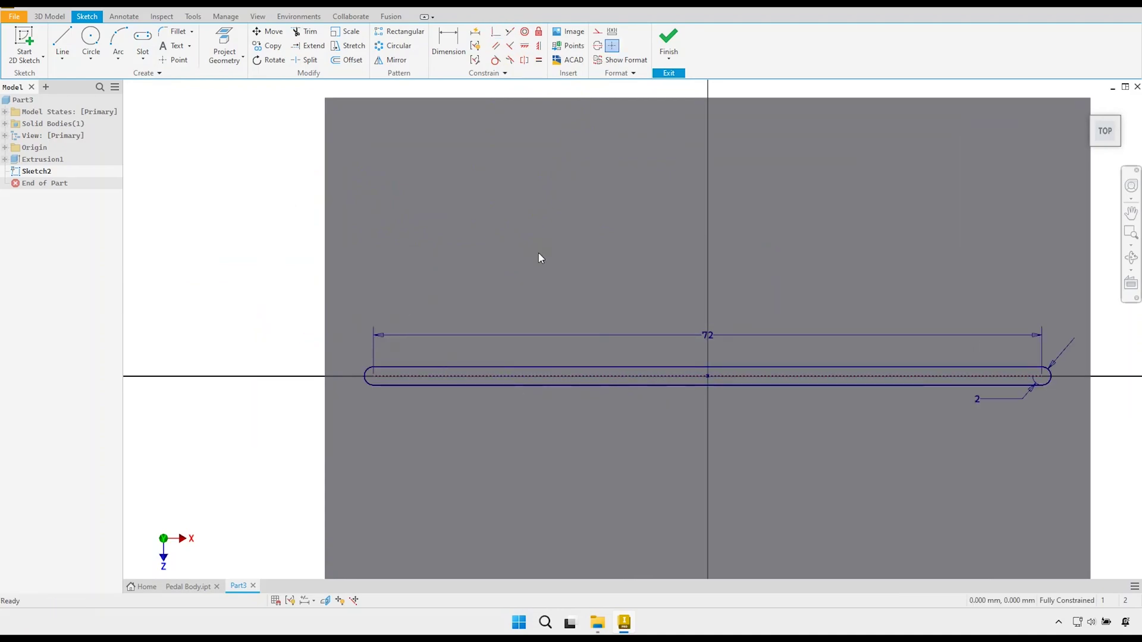
left_click(669, 43)
Extrude the slot profile as a cut through the plate, ending at its underside face
left_click(462, 321)
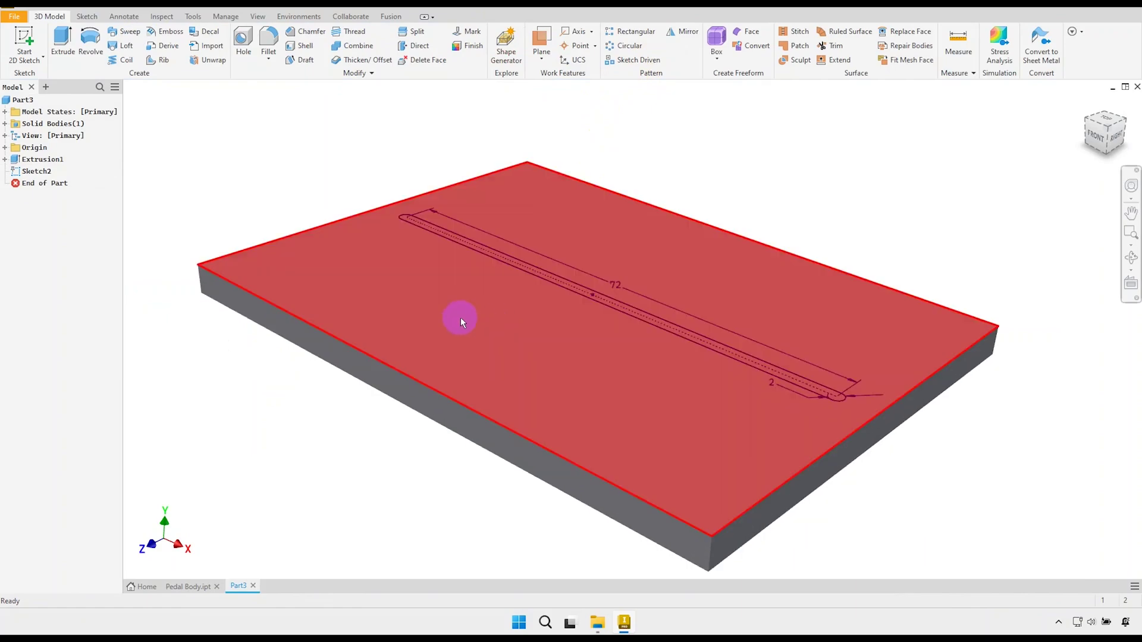
left_click(62, 43)
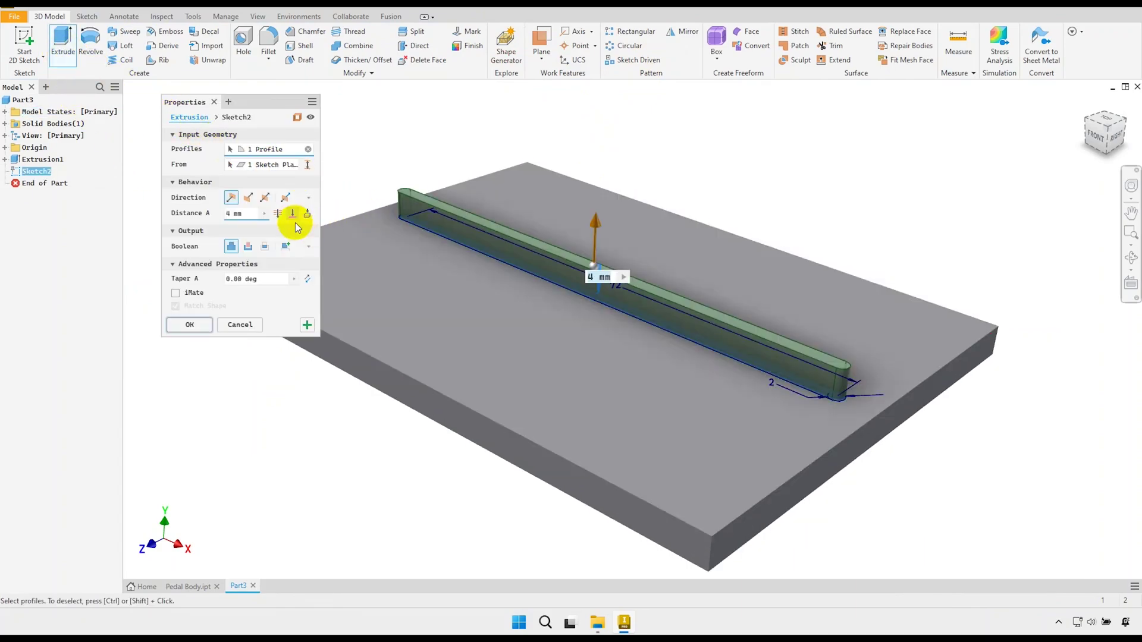
left_click(293, 215)
middle_click_drag(351, 424, 368, 381, "shift")
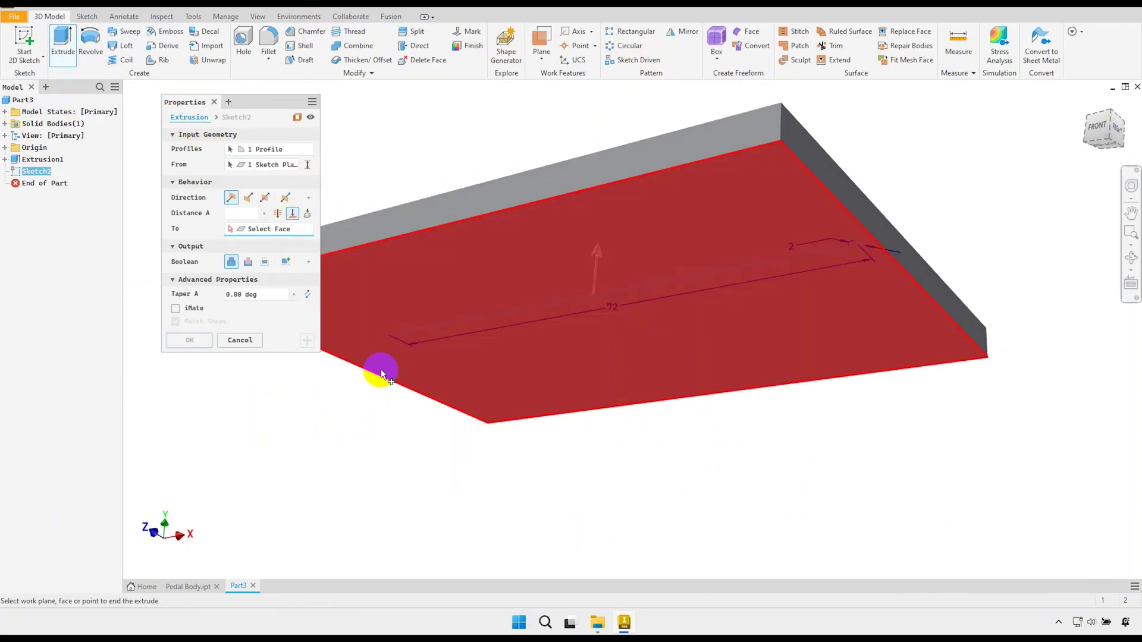
left_click(473, 260)
scroll(534, 307, "down", 3)
middle_click_drag(554, 291, 537, 354, "shift")
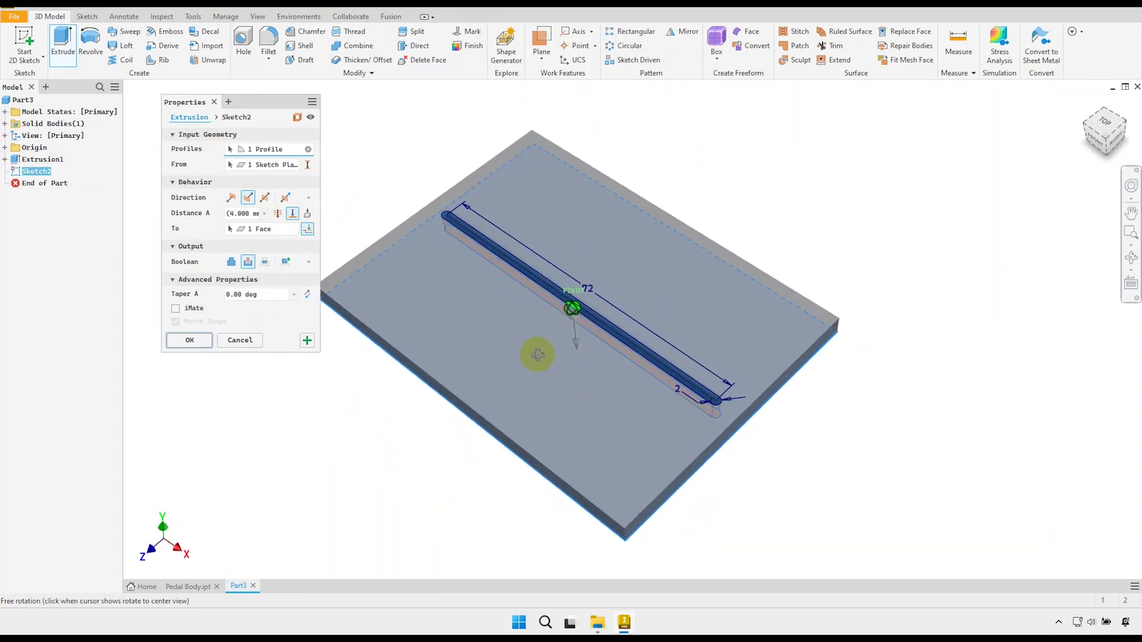
scroll(623, 366, "up", 3)
middle_click_drag(623, 366, 682, 351, "shift")
scroll(625, 336, "down", 2)
left_click(189, 340)
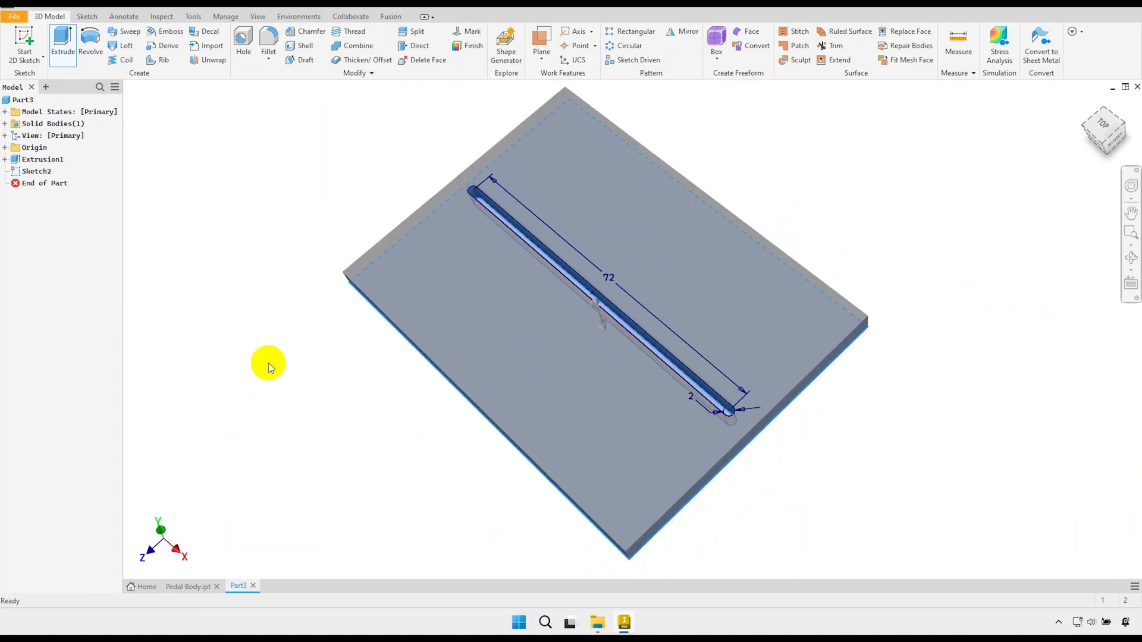
Create a rectangular pattern of the slot cut along the plate's short edge, centred on the original, with 7 occurrences spaced 7.45 mm
middle_click_drag(267, 364, 433, 242, "shift")
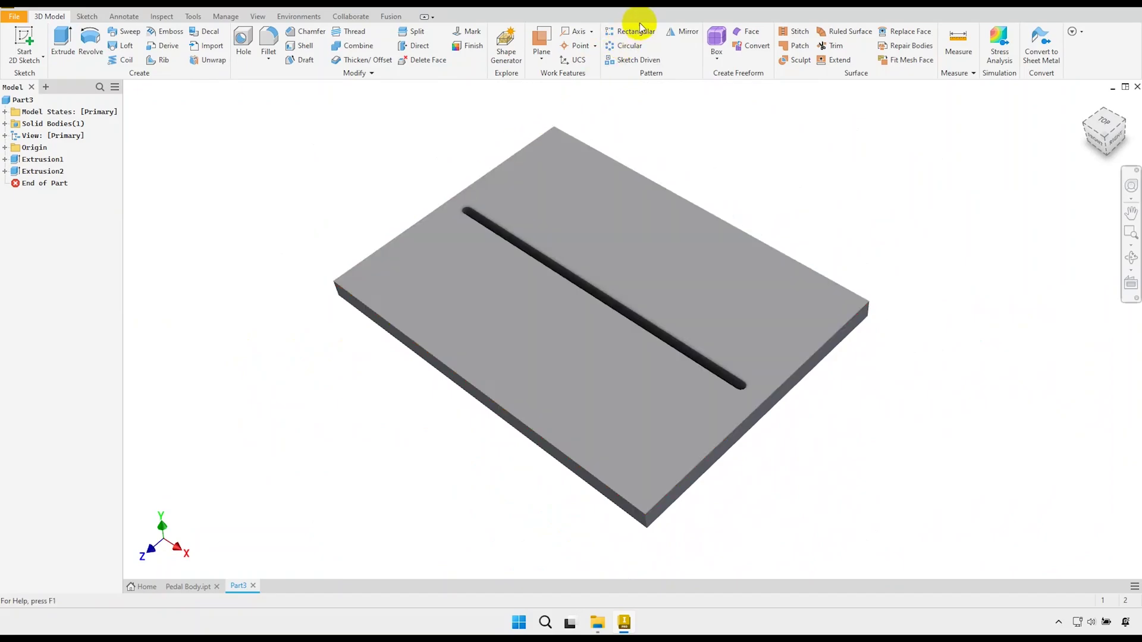
left_click(639, 31)
left_click(532, 255)
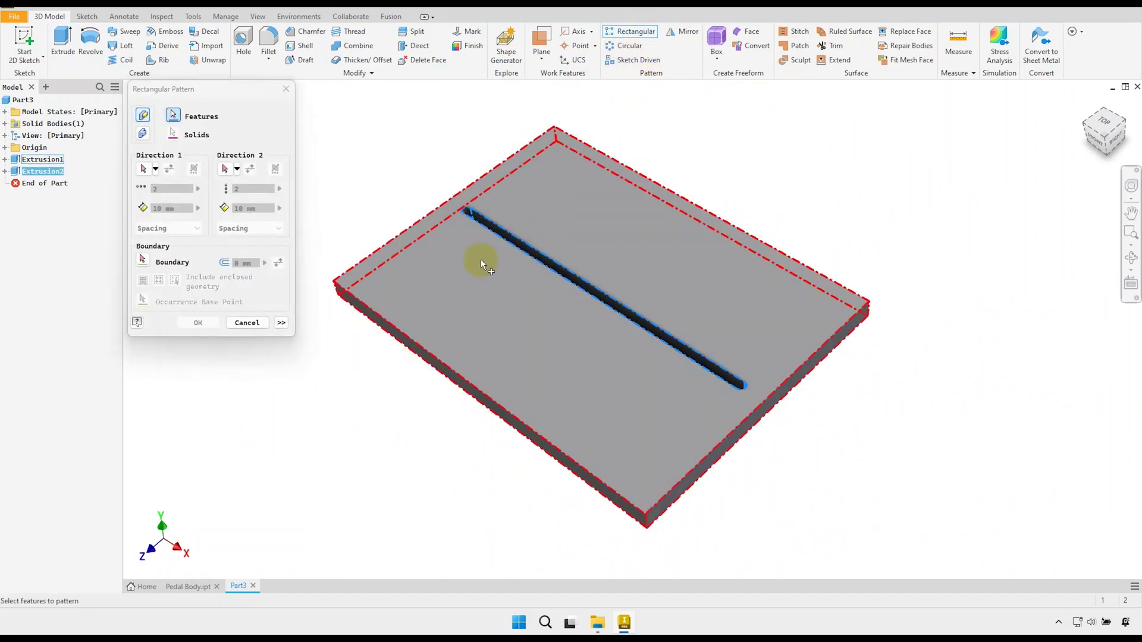
left_click(144, 169)
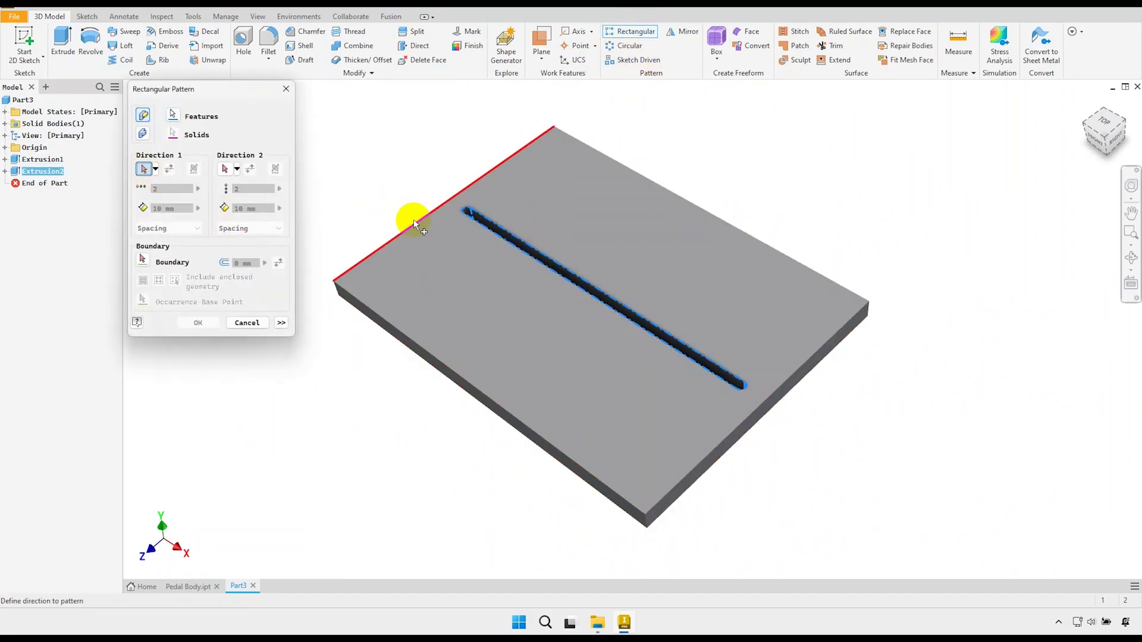
left_click(414, 221)
left_click(153, 190)
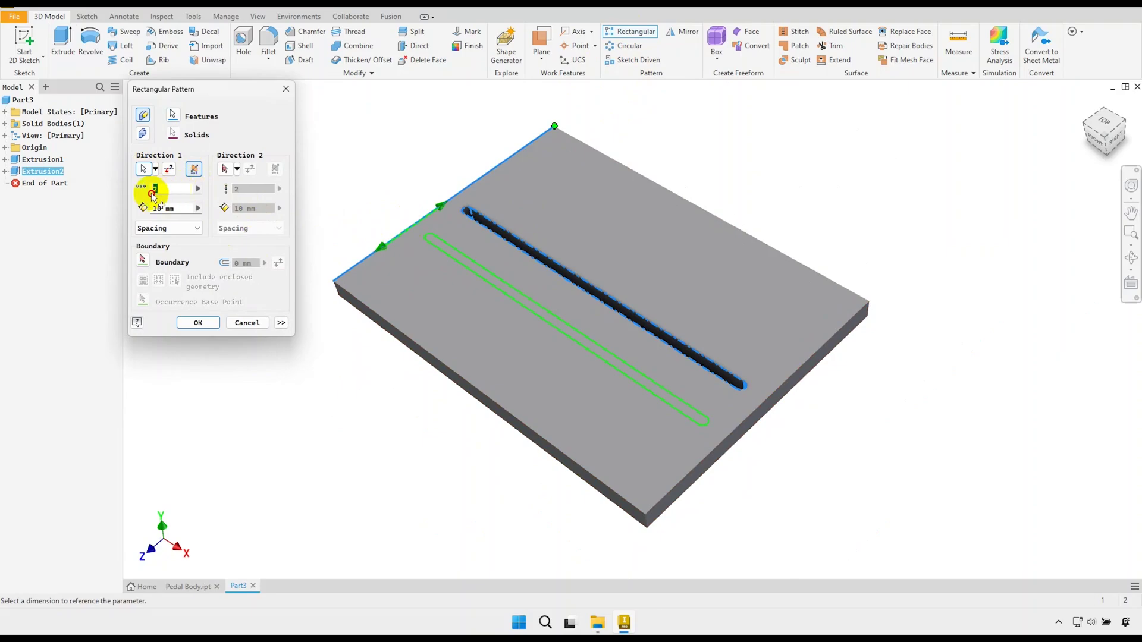
type("7")
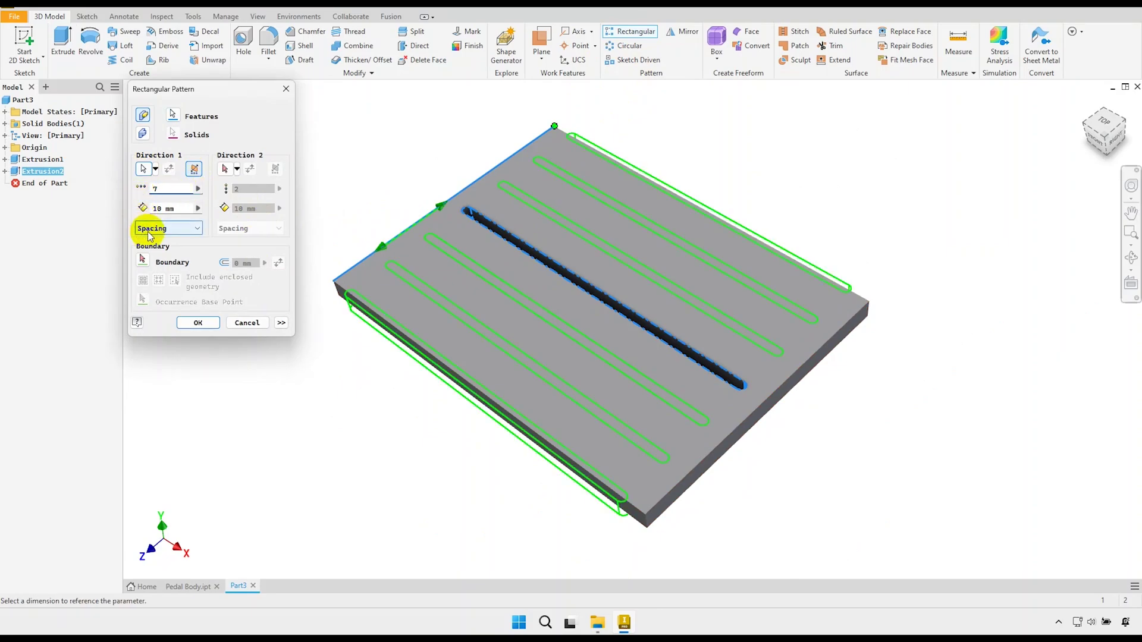
left_click(177, 209)
type("7.45")
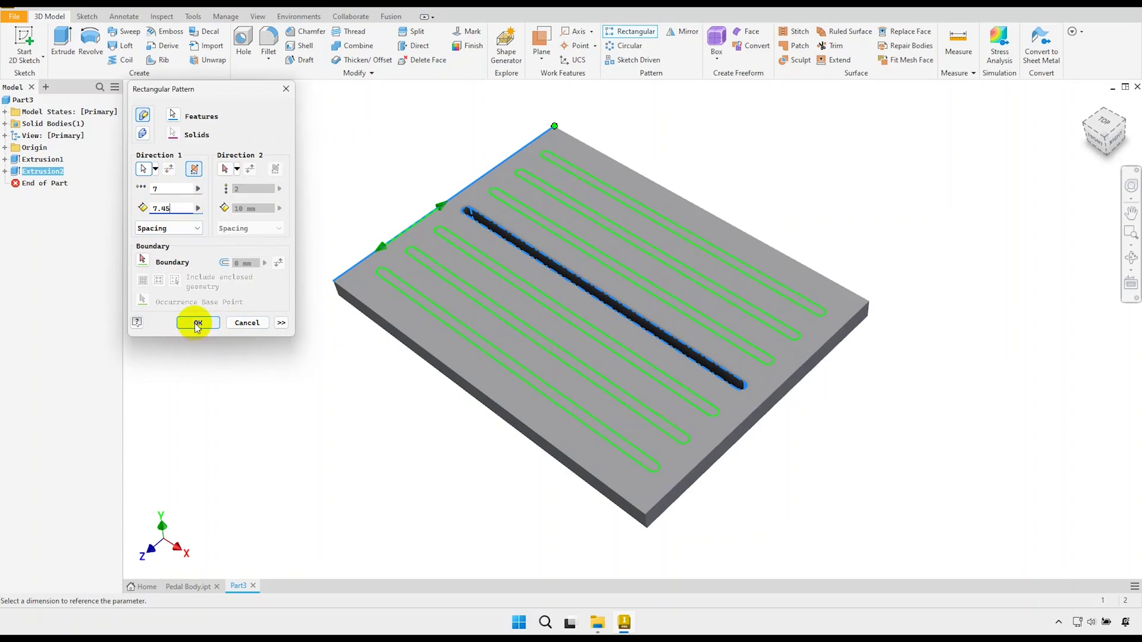
left_click(196, 323)
Start a sketch on the plate's long front side face and draw a 2 x 2 mm two-point rectangle just above the plate
middle_click_drag(216, 333, 472, 351, "shift")
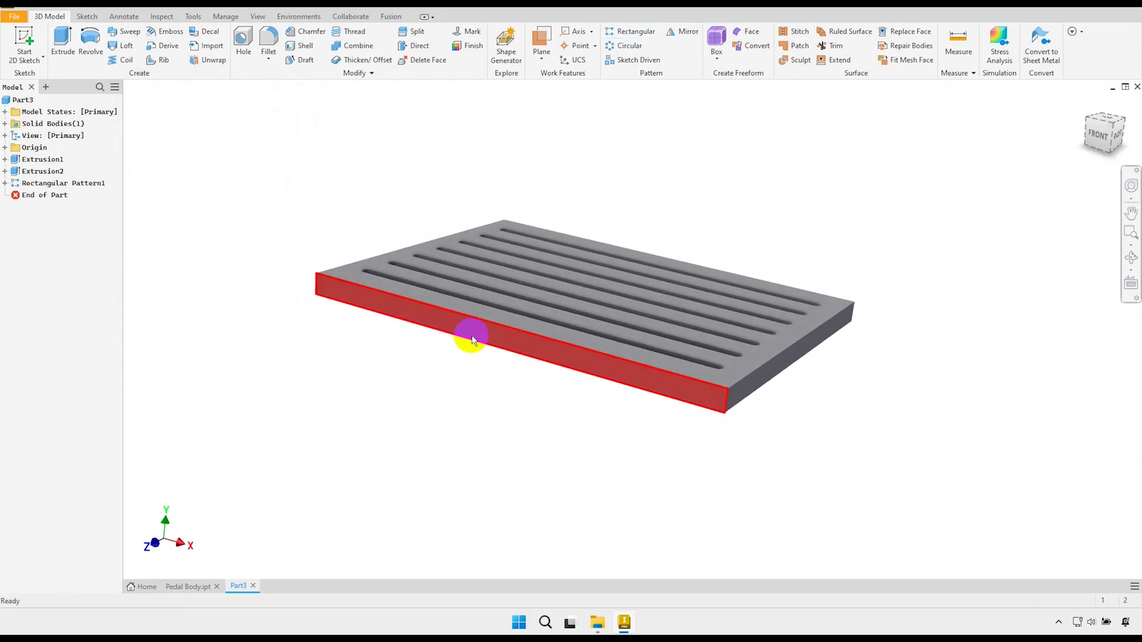
left_click(559, 323)
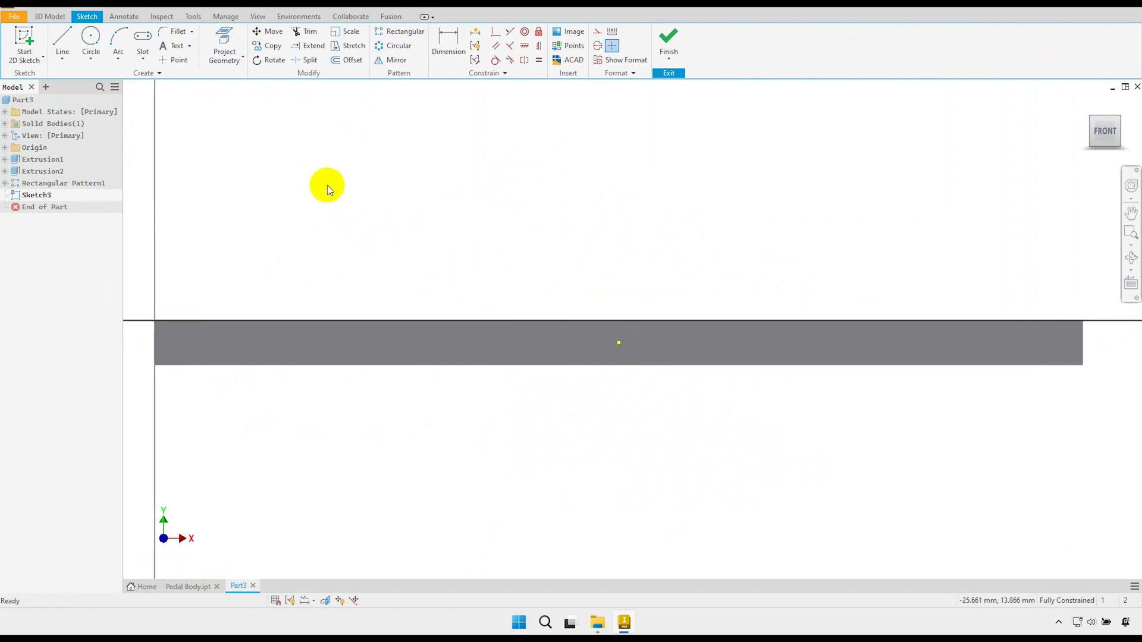
left_click(143, 59)
left_click(168, 81)
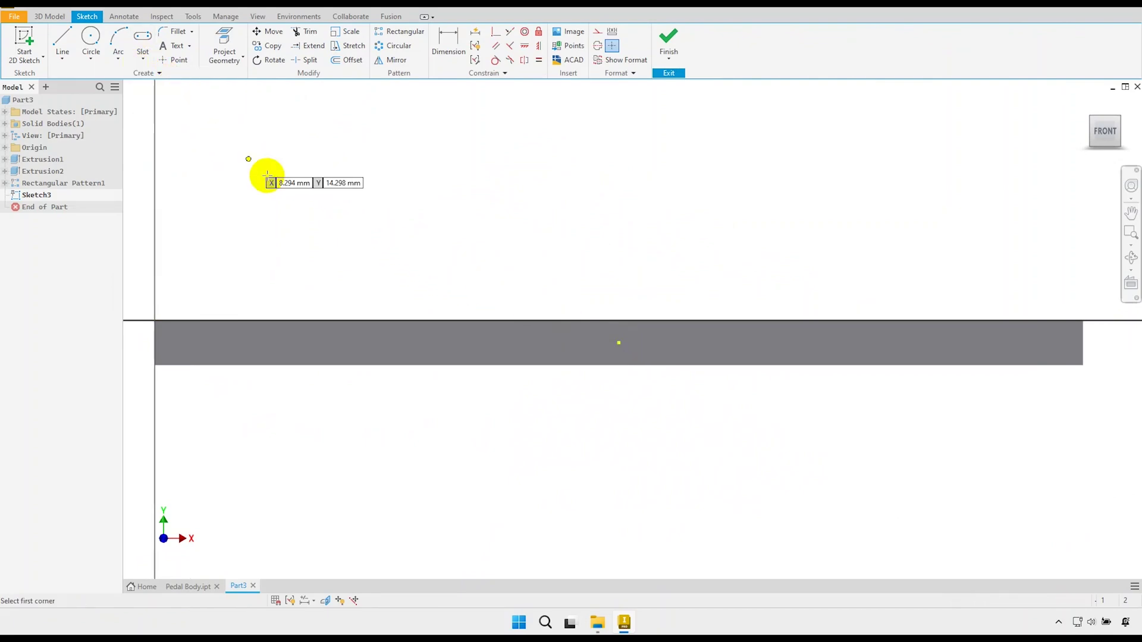
left_click(555, 286)
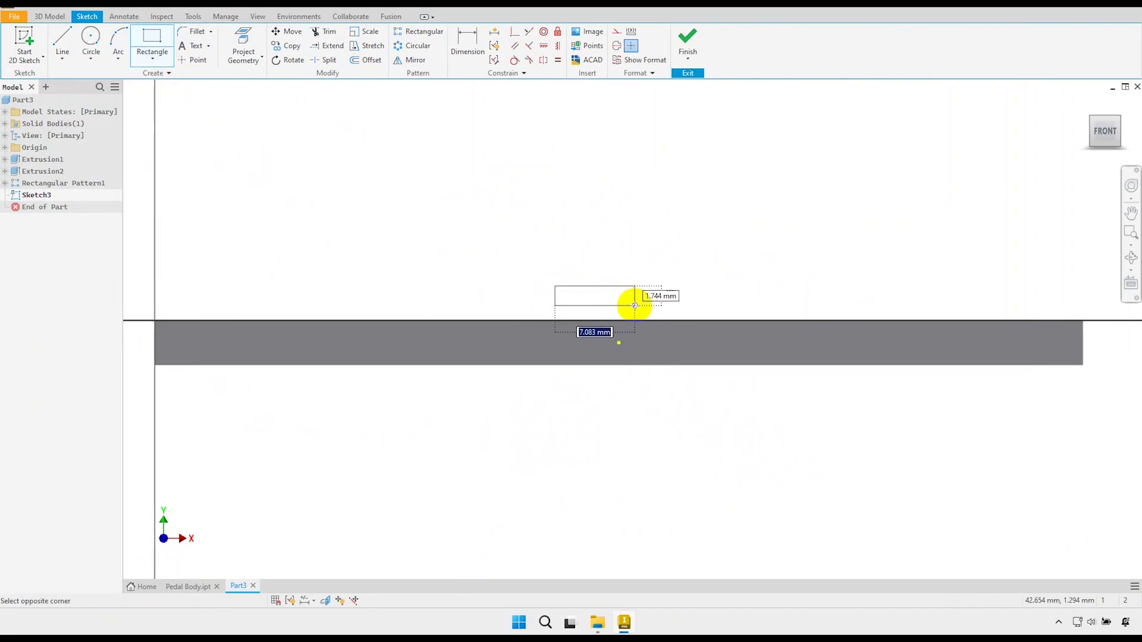
key("Tab")
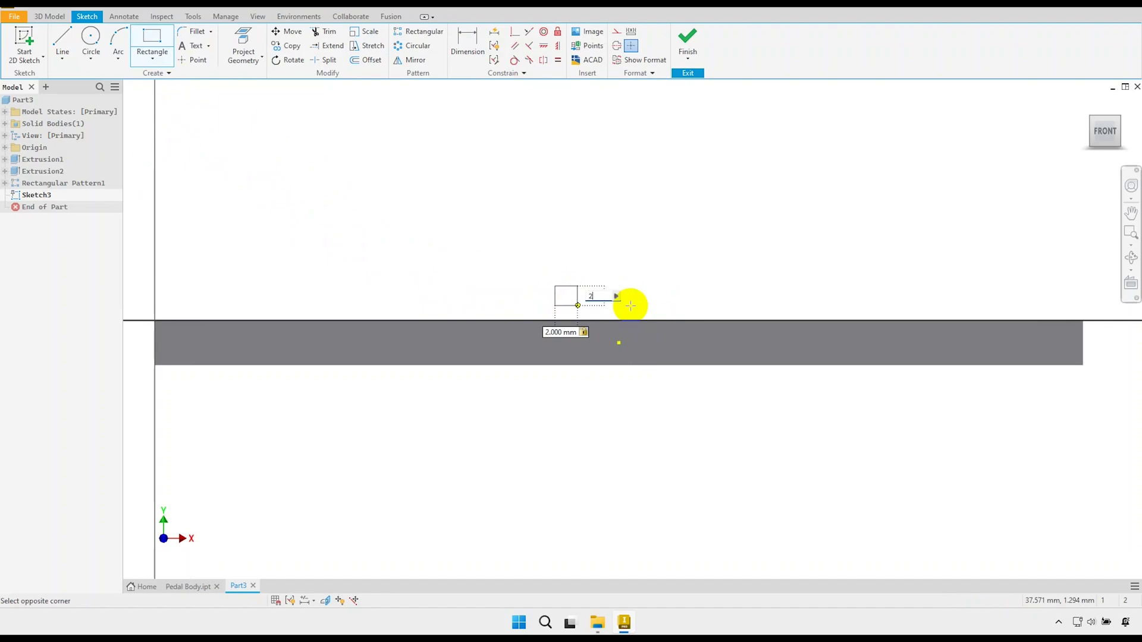
key("Return")
scroll(635, 307, "up", 2)
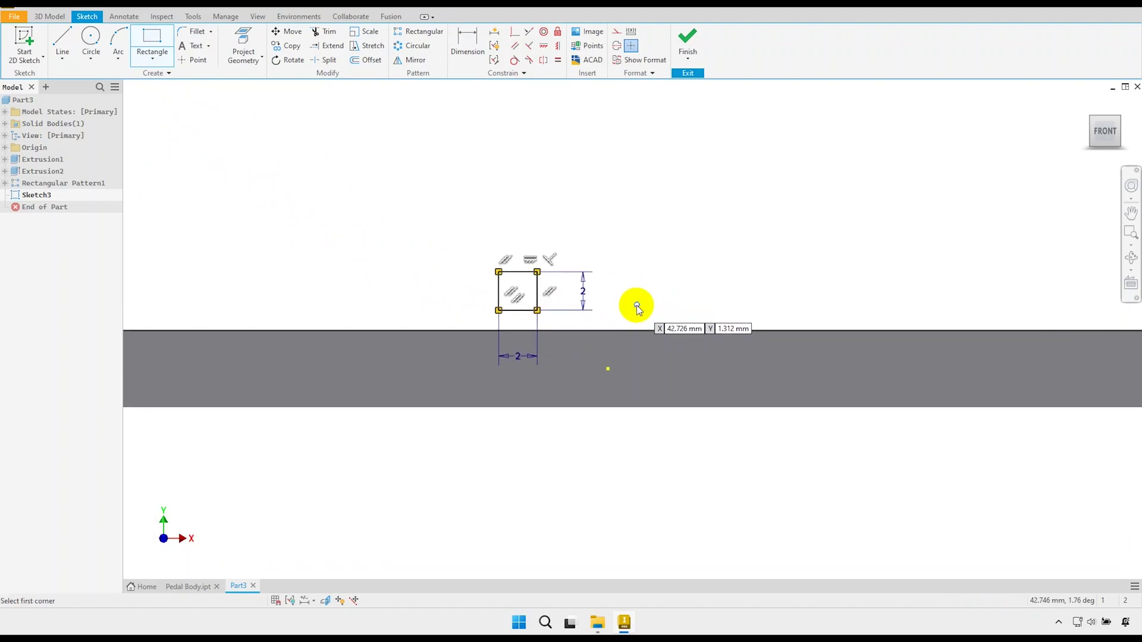
right_click(636, 305)
left_click(680, 302)
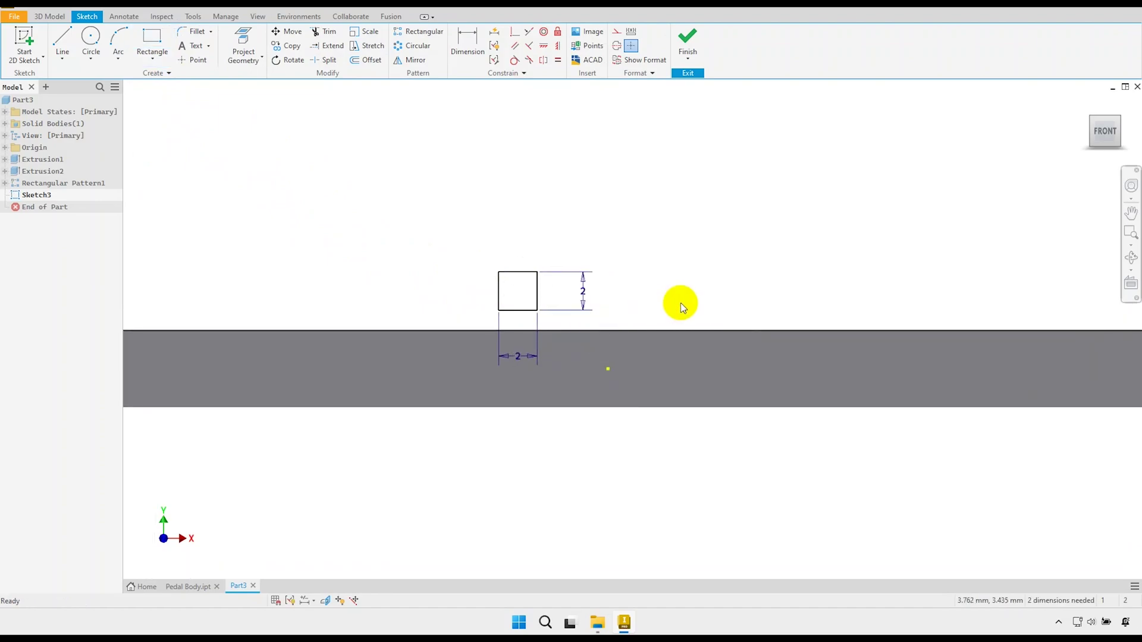
Vertically align the midpoint of the rectangle's bottom edge with the origin and move the rectangle down to straddle the plate's top edge
left_click(558, 47)
left_click(517, 311)
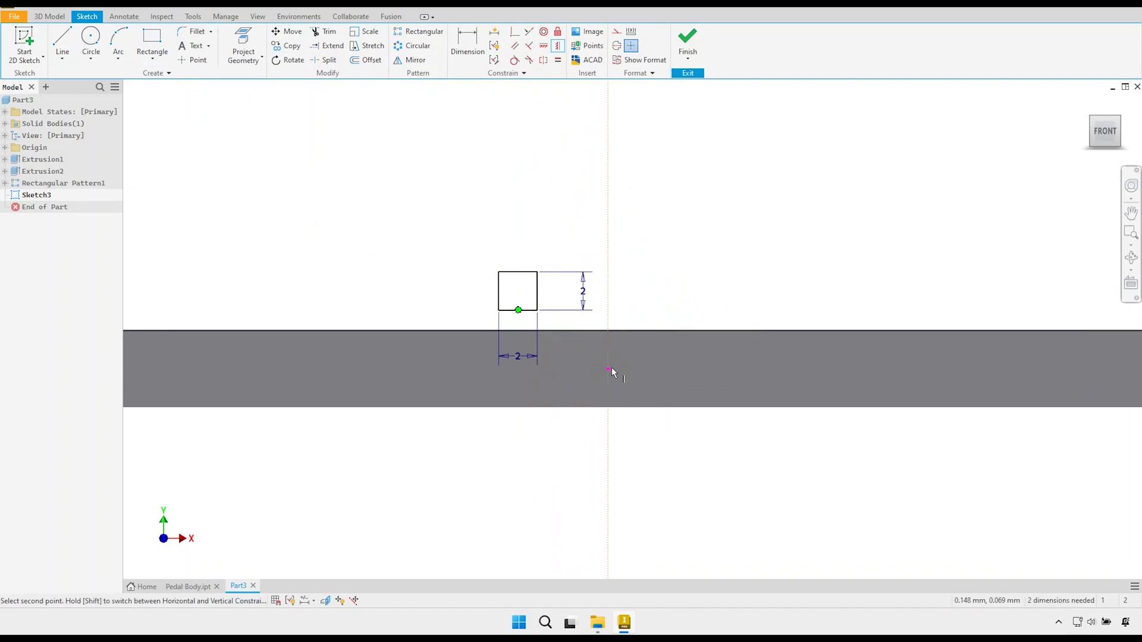
left_click(608, 369)
right_click_drag(693, 257, 741, 263)
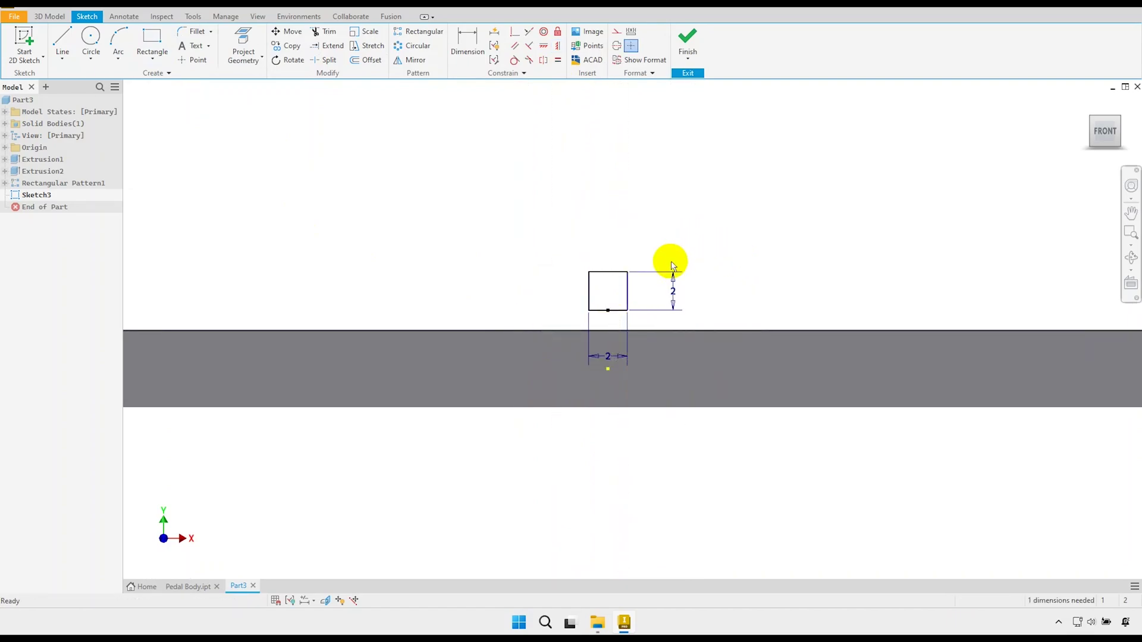
left_click_drag(615, 309, 619, 343)
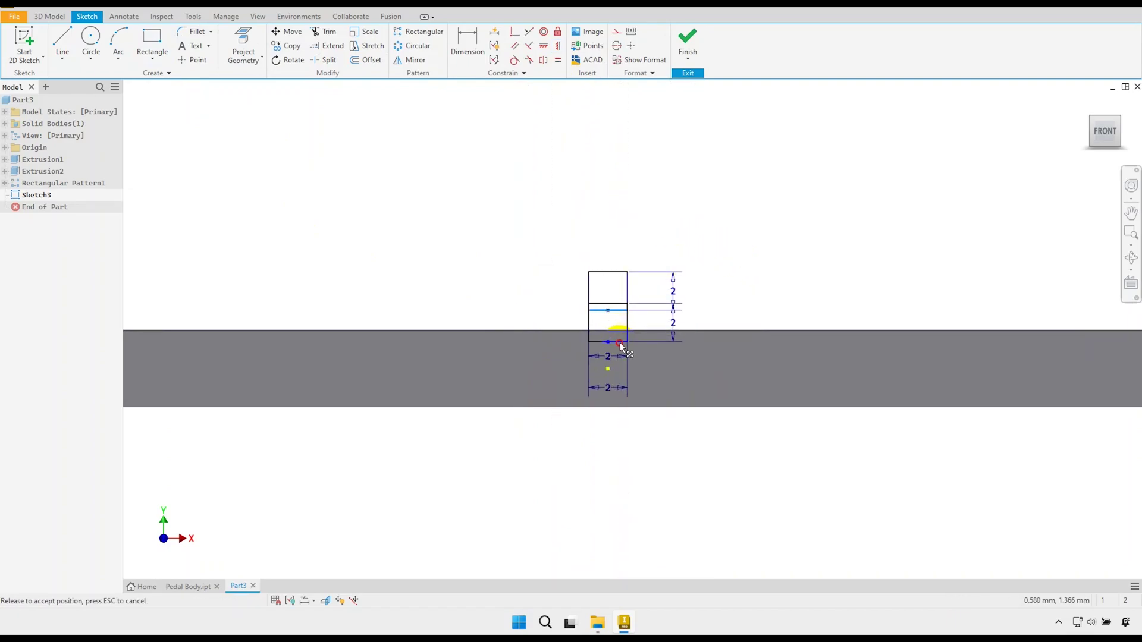
Dimension the rectangle's bottom edge 2 mm below the plate's top edge
scroll(634, 321, "down", 4)
left_click(467, 43)
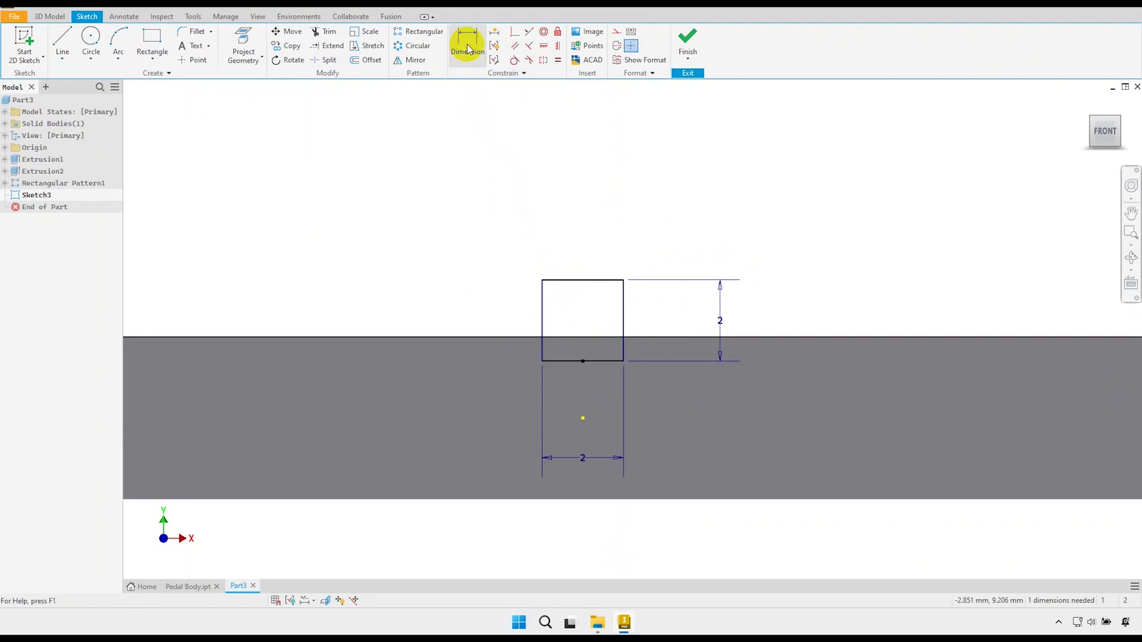
left_click(597, 337)
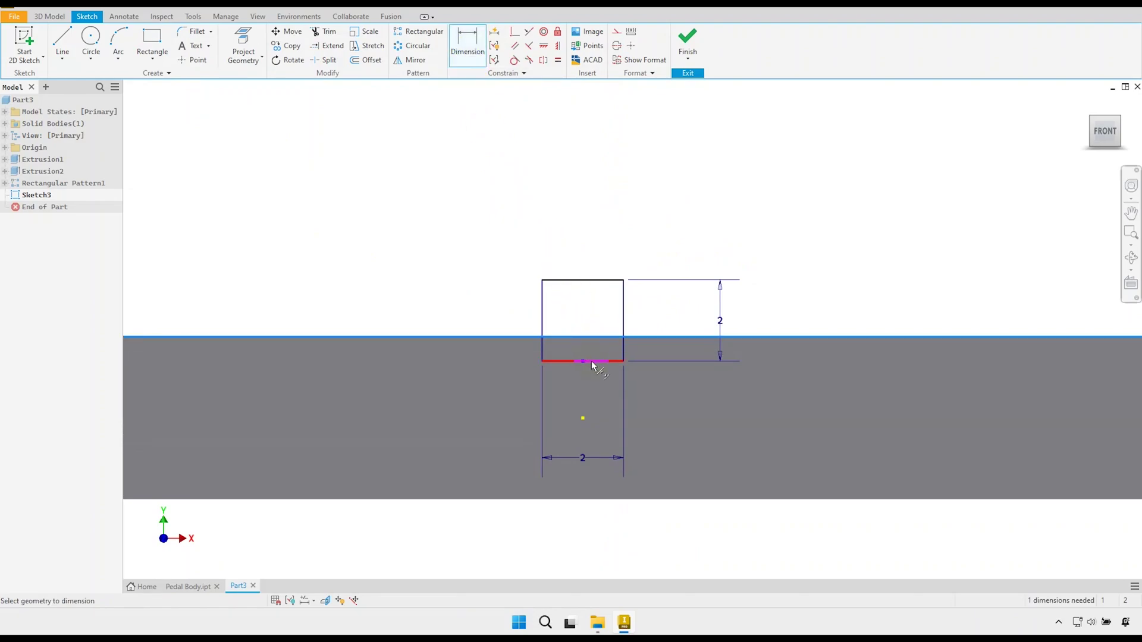
left_click(592, 361)
left_click(674, 174)
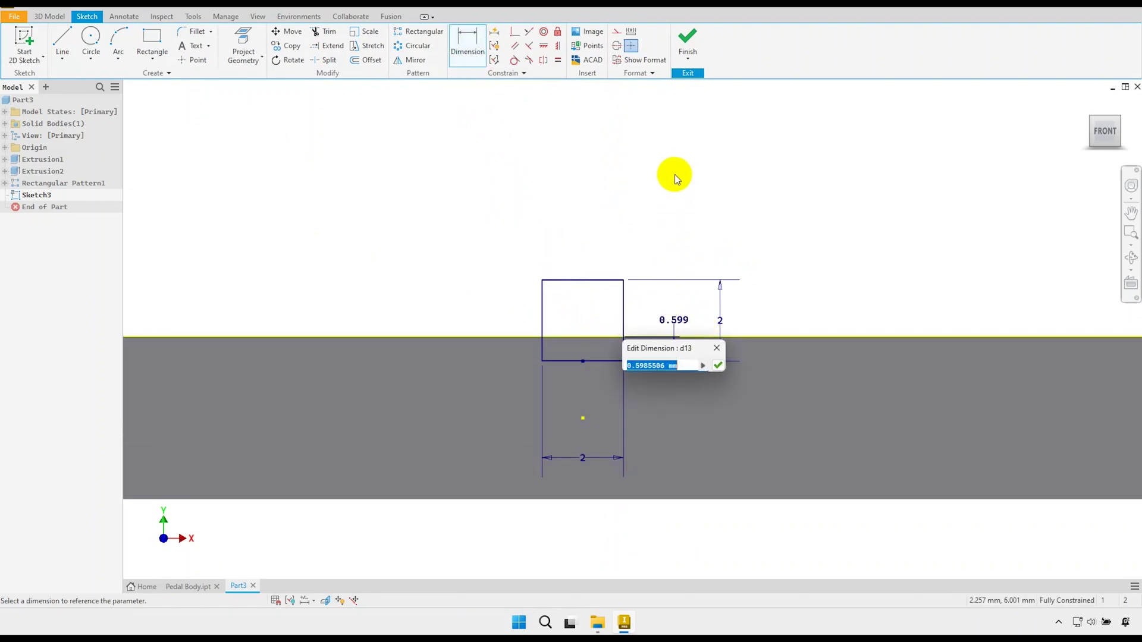
type("2")
key("Return")
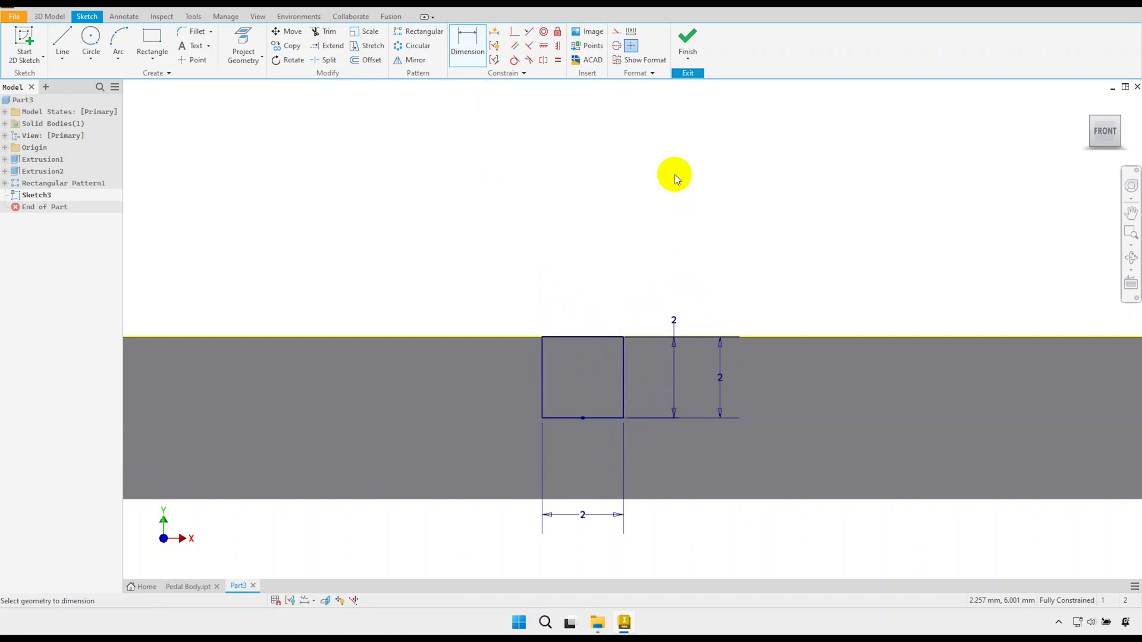
right_click(619, 208)
left_click(649, 216)
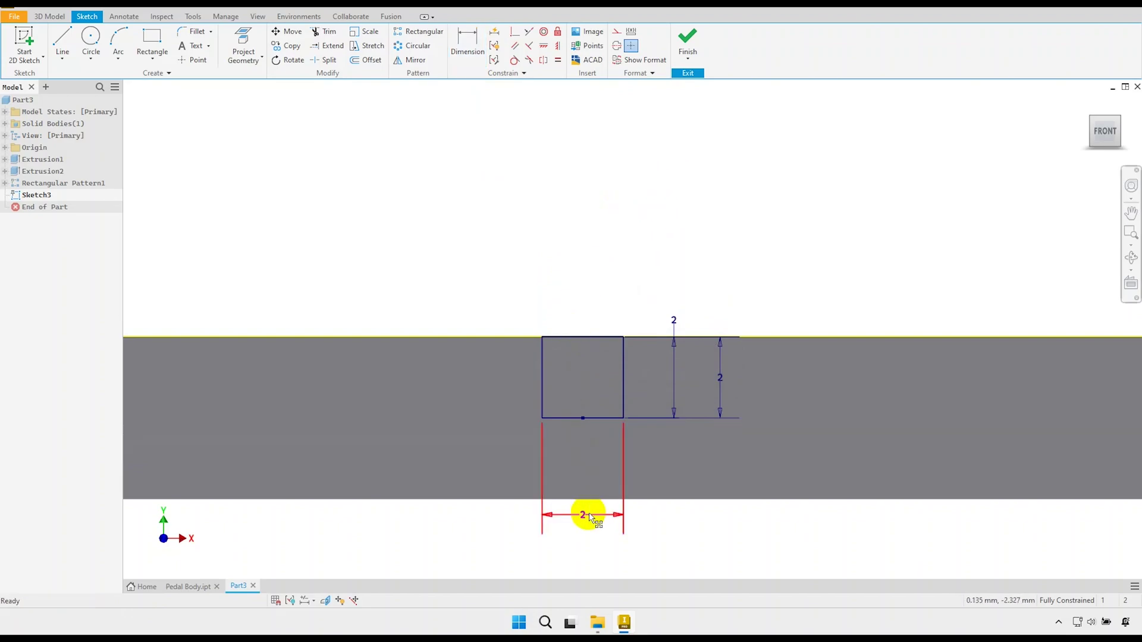
Reposition the width dimension closer to the rectangle, set the rectangle's height to 5 mm and finish the sketch
left_click_drag(591, 517, 585, 504)
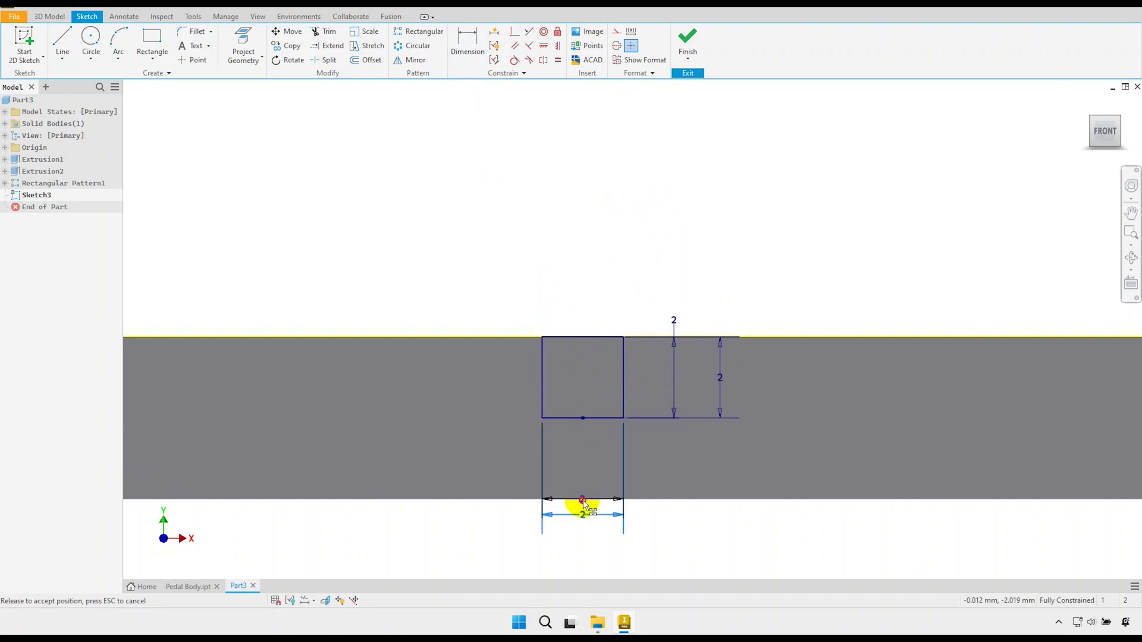
left_click(673, 321)
left_click(721, 377)
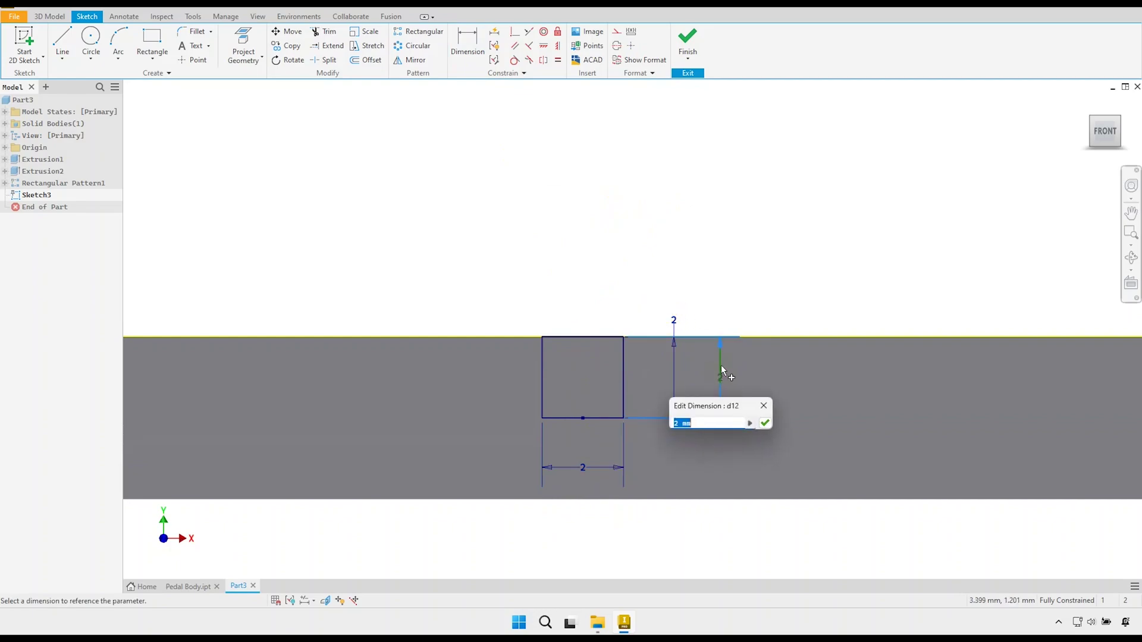
type("5")
key("Return")
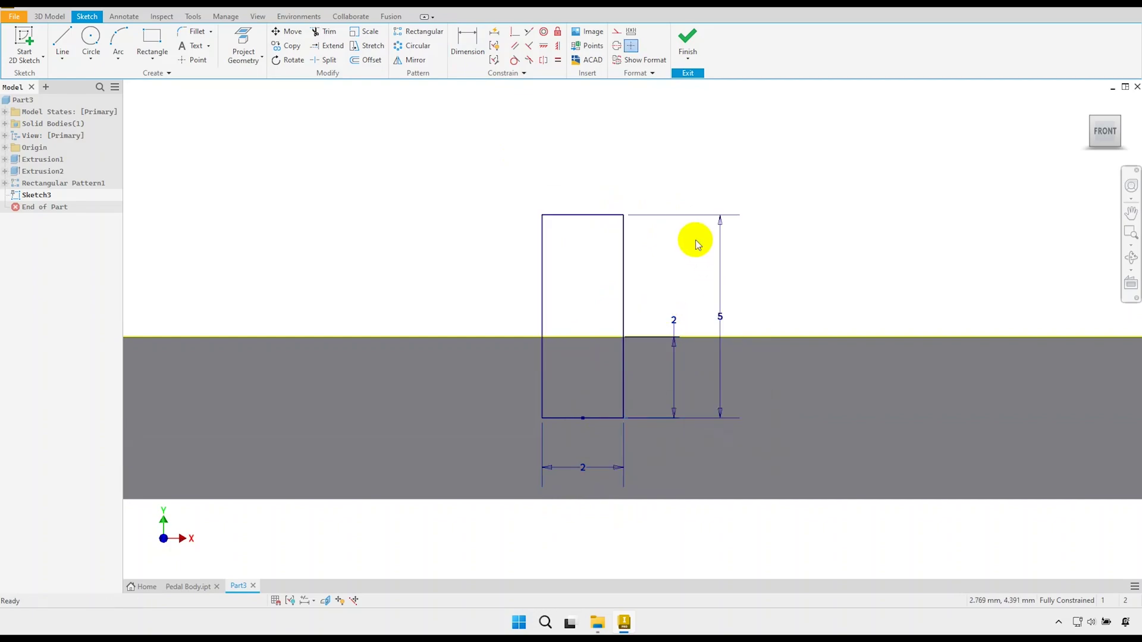
left_click(686, 42)
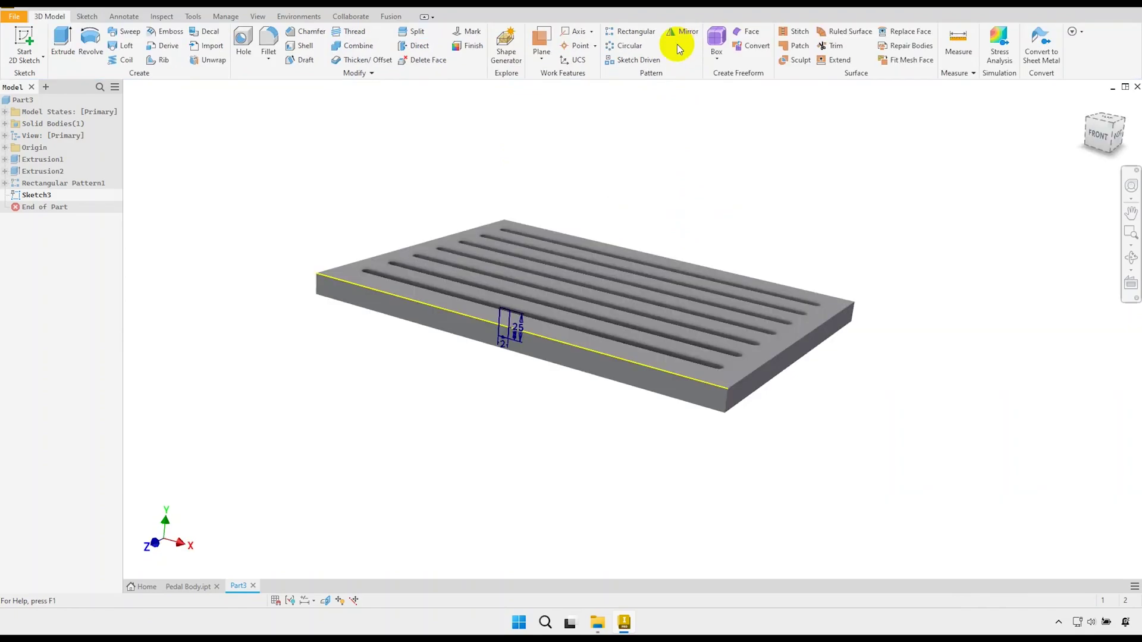
Extrude both regions of the rectangle as a cut across the plate, ending at the opposite long side face
middle_click_drag(507, 314, 509, 307, "shift")
scroll(509, 320, "down", 5)
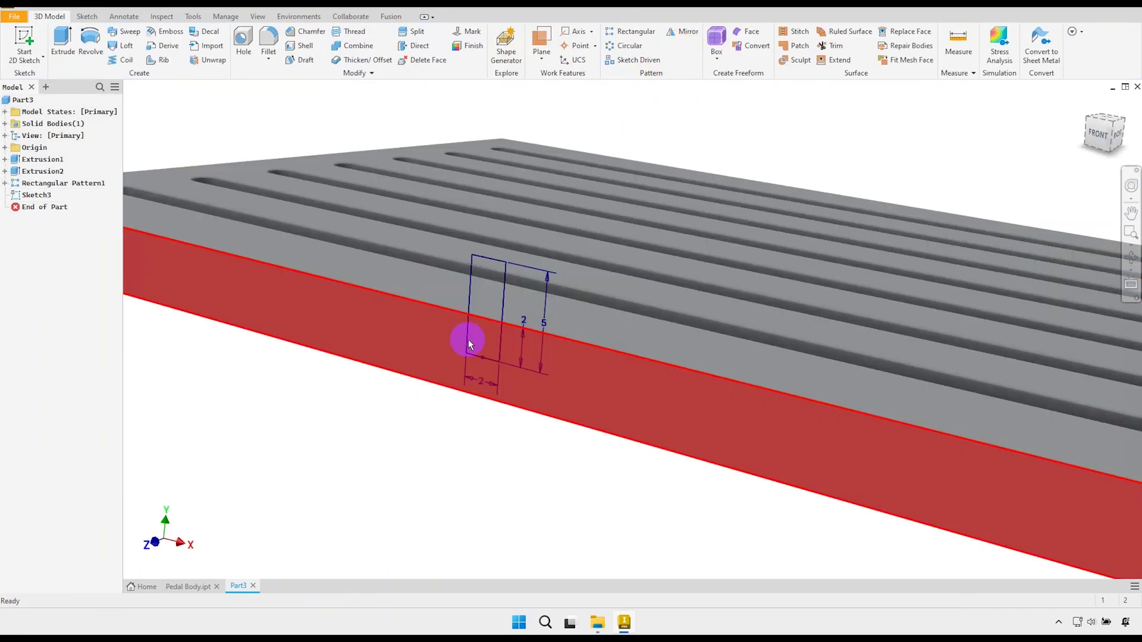
left_click(62, 40)
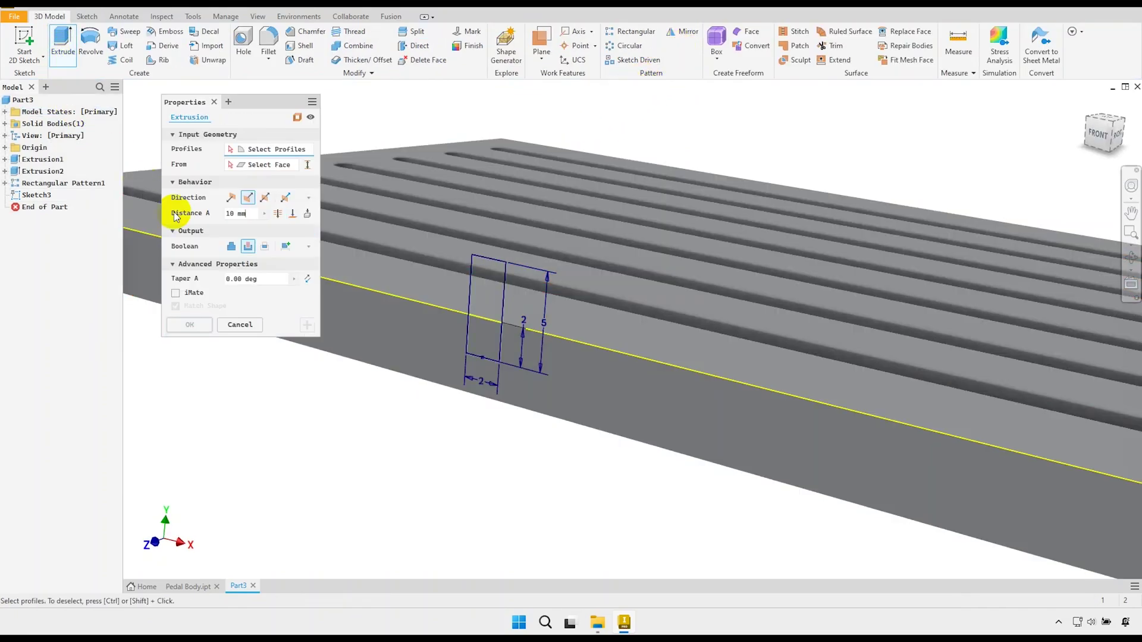
left_click(486, 347)
left_click(490, 298)
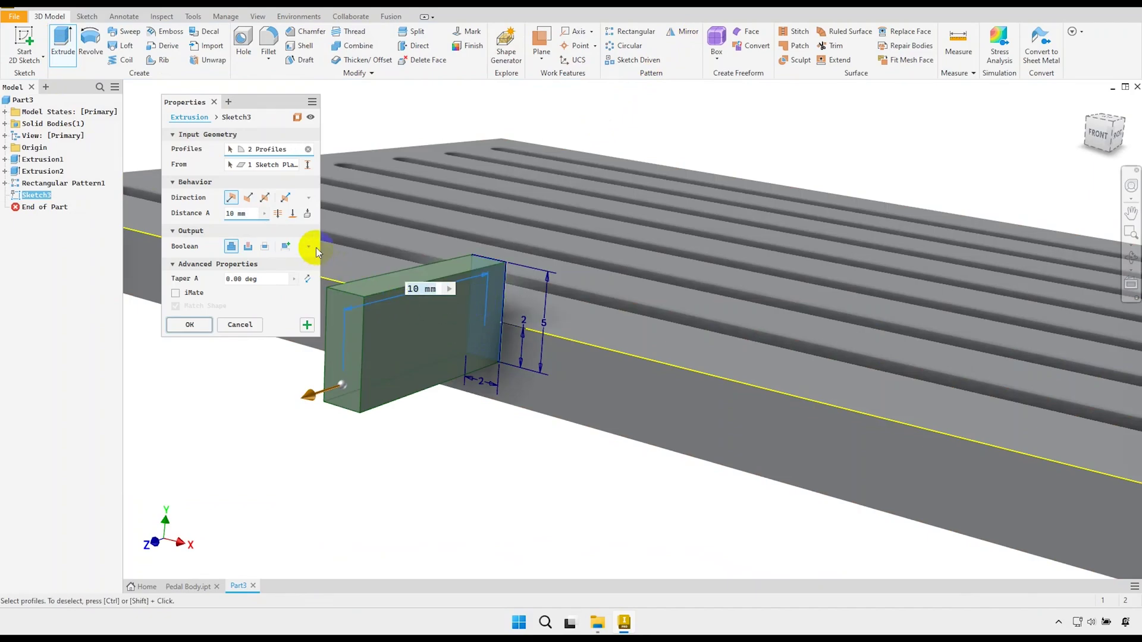
left_click(292, 213)
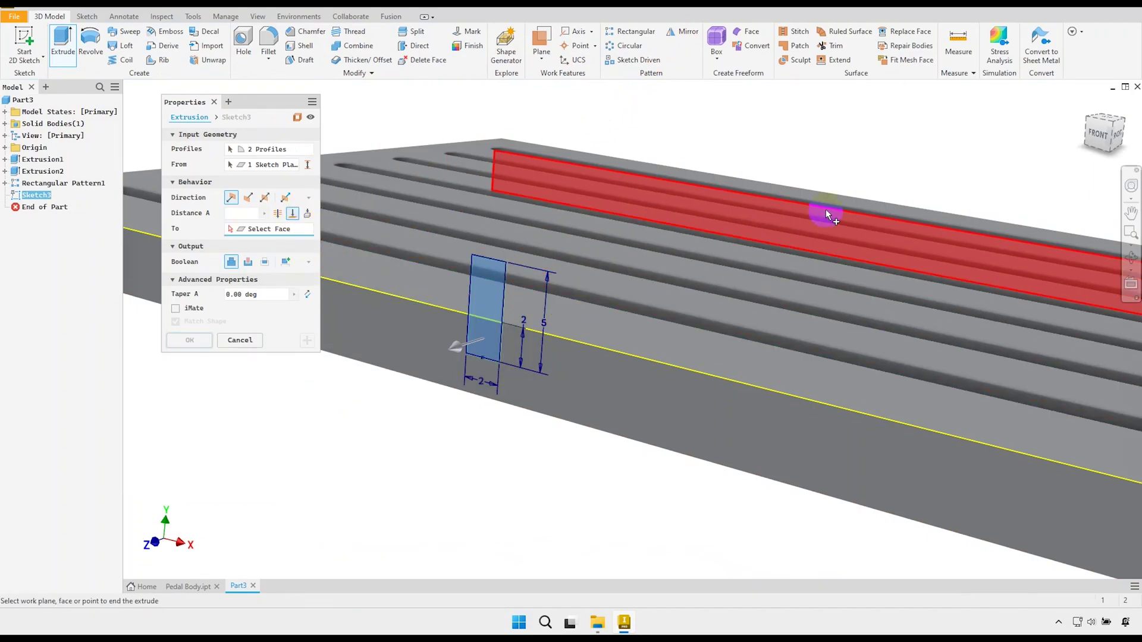
left_click(1125, 128)
left_click(731, 424)
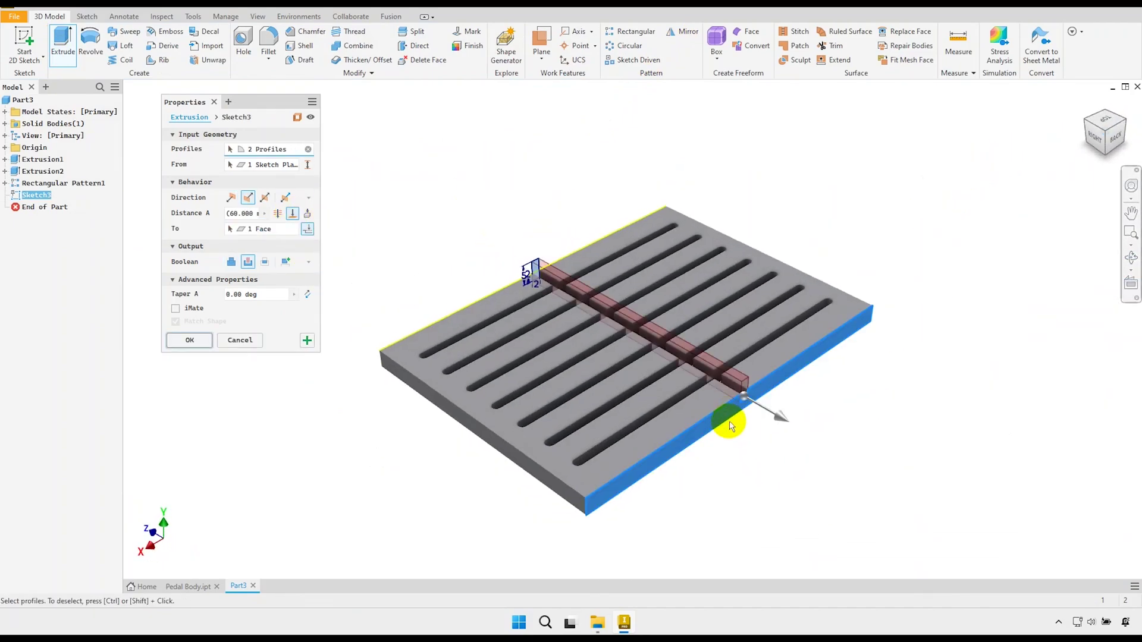
scroll(747, 425, "up", 5)
scroll(800, 348, "down", 4)
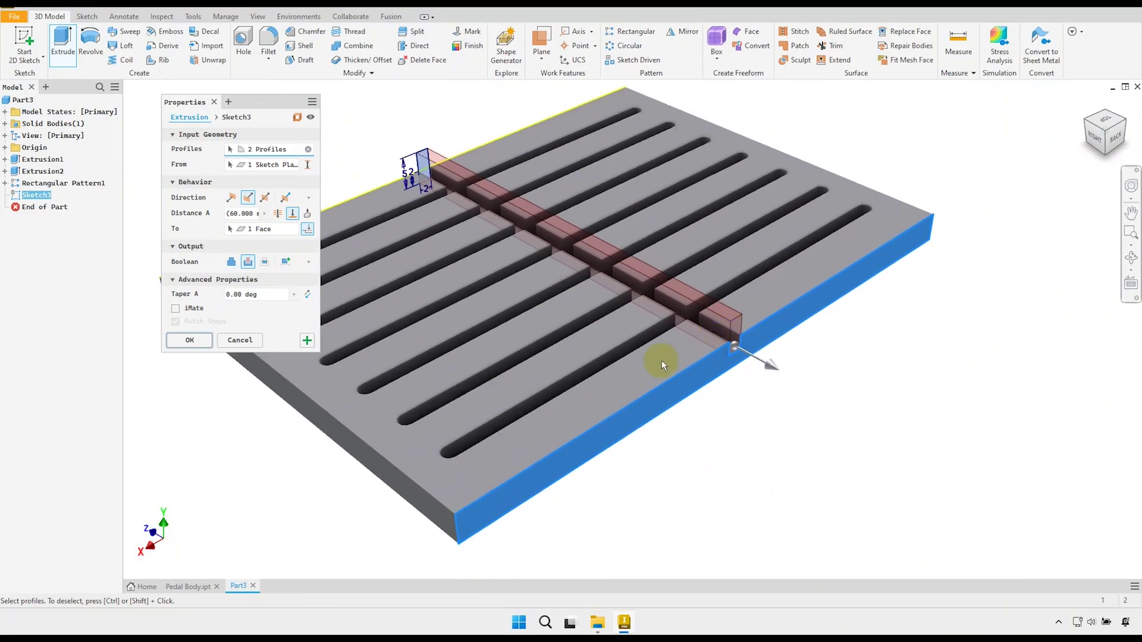
left_click(187, 344)
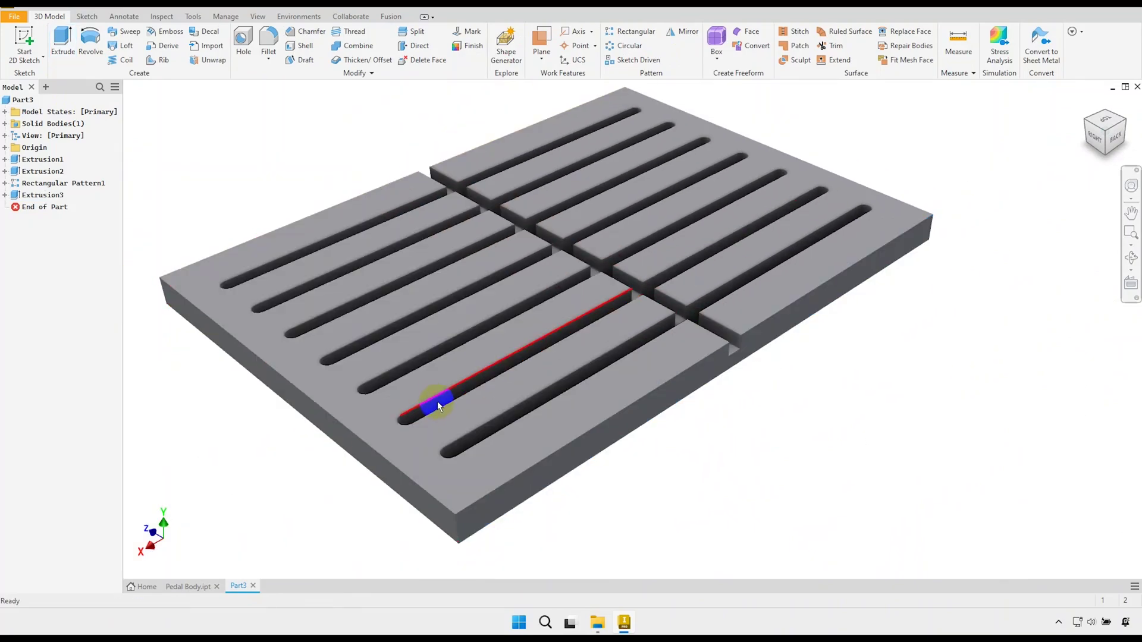
Create a rectangular pattern of the cross groove along the plate's long edge, centred on the original, with 7 occurrences spaced 10 mm
middle_click_drag(437, 401, 422, 398, "shift")
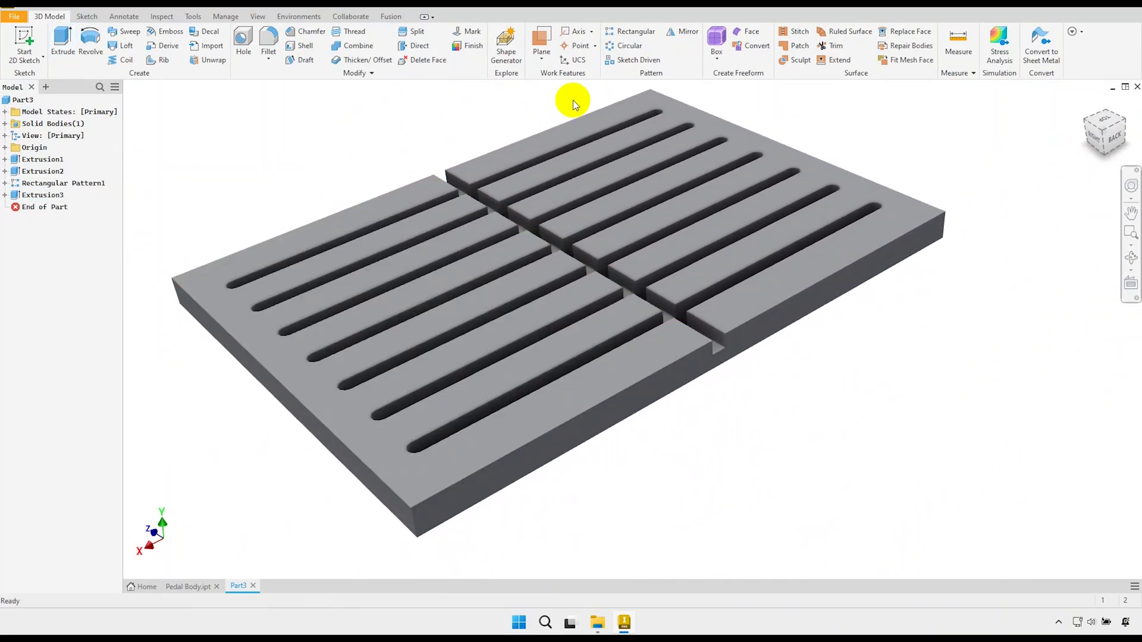
left_click(632, 32)
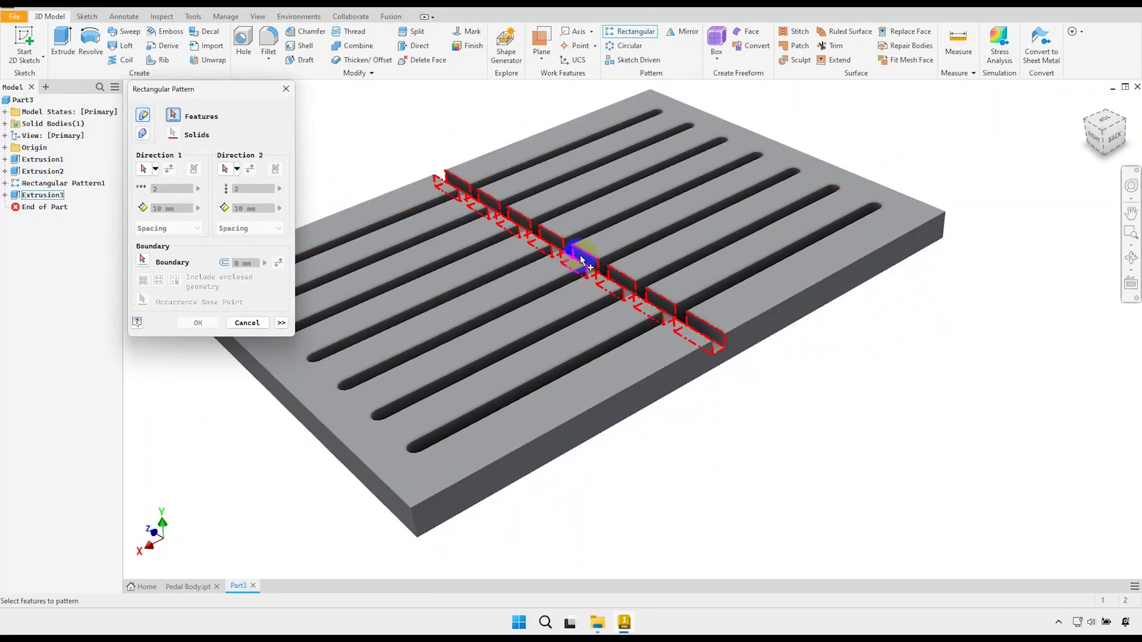
left_click(576, 257)
left_click(144, 169)
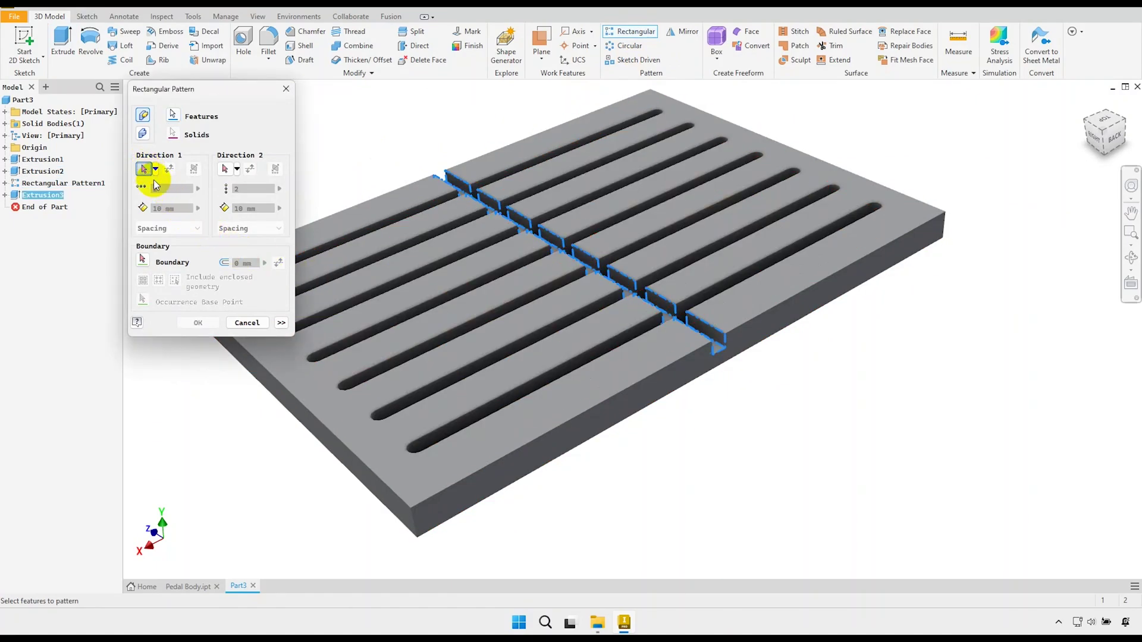
left_click(567, 423)
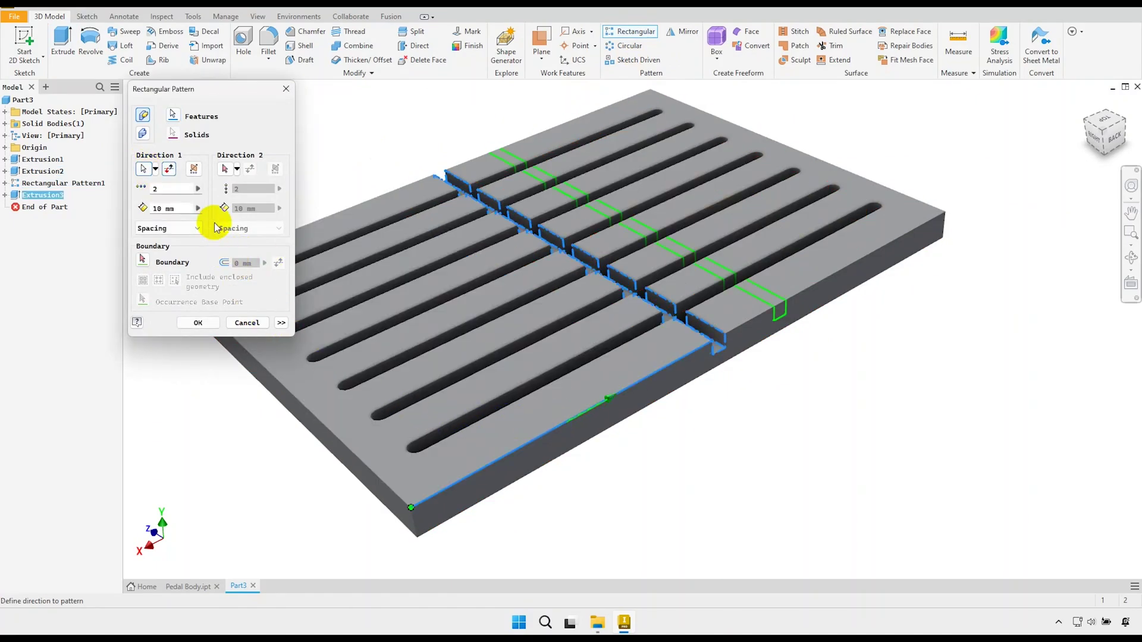
left_click(194, 169)
left_click(159, 189)
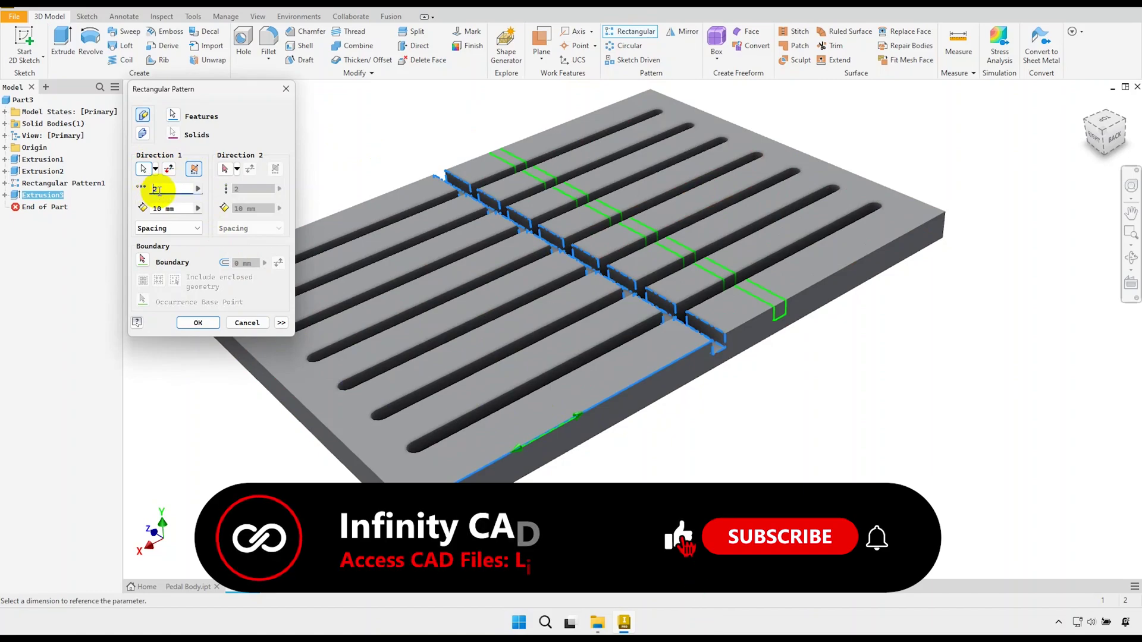
left_click_drag(158, 189, 147, 193)
type("7")
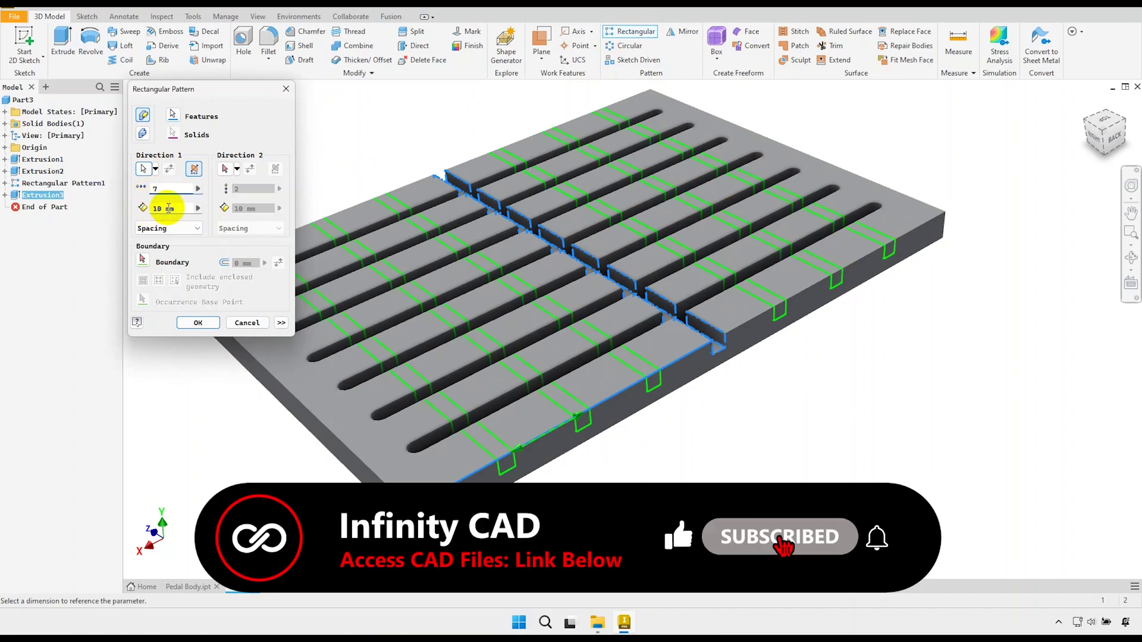
left_click(194, 322)
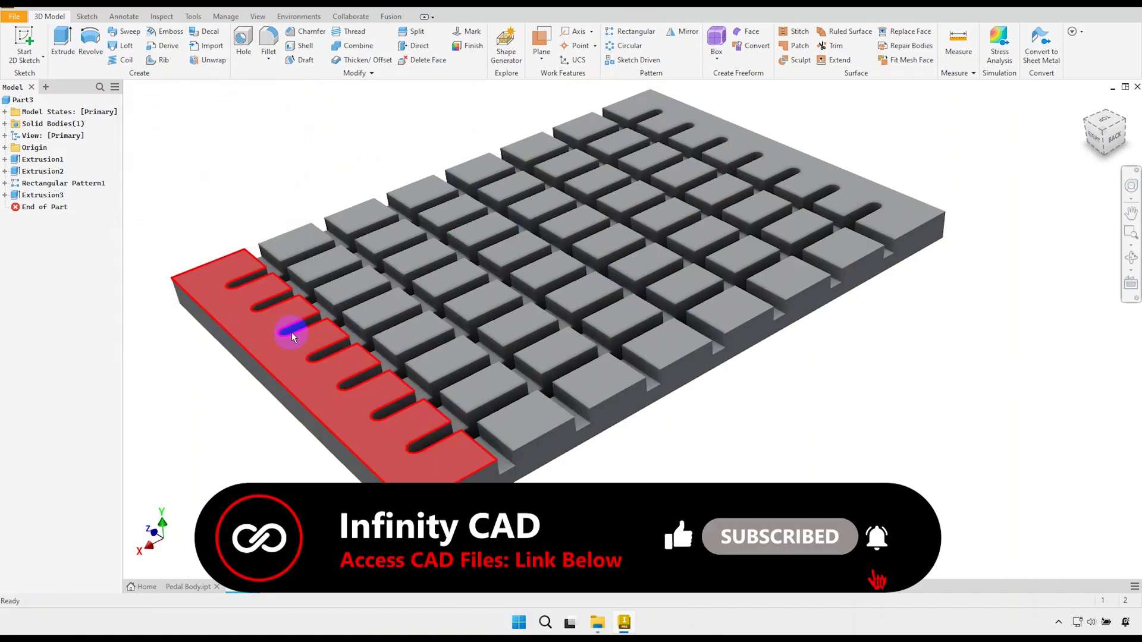
Start a fillet on the two vertical corner edges at one short end of the plate with a 3 mm radius
middle_click_drag(293, 326, 416, 315, "shift")
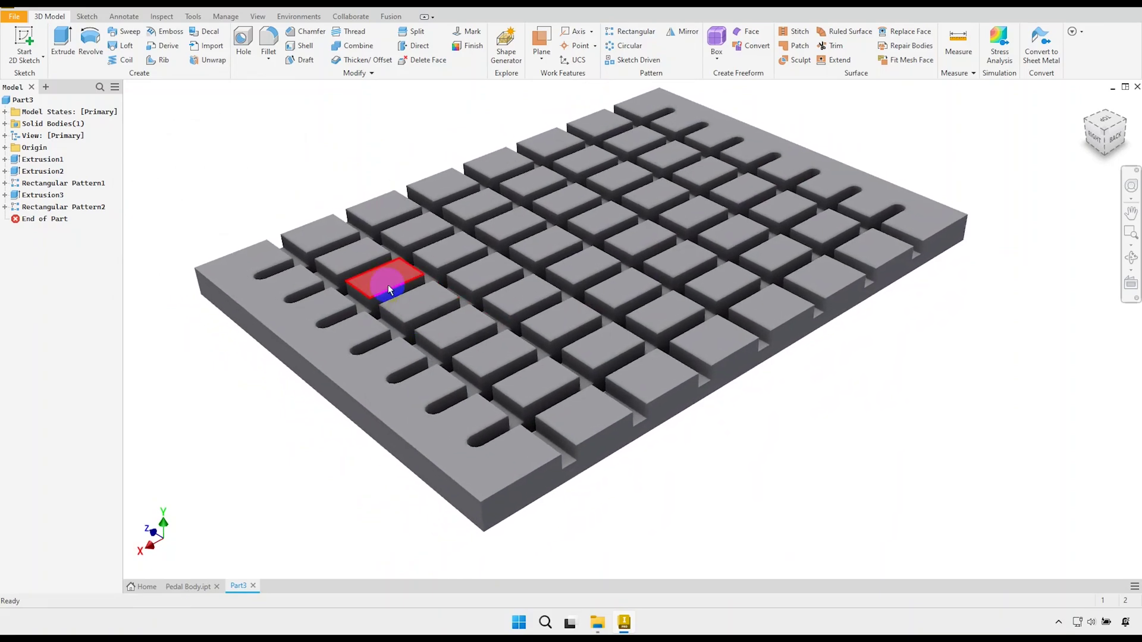
left_click(268, 41)
type("5")
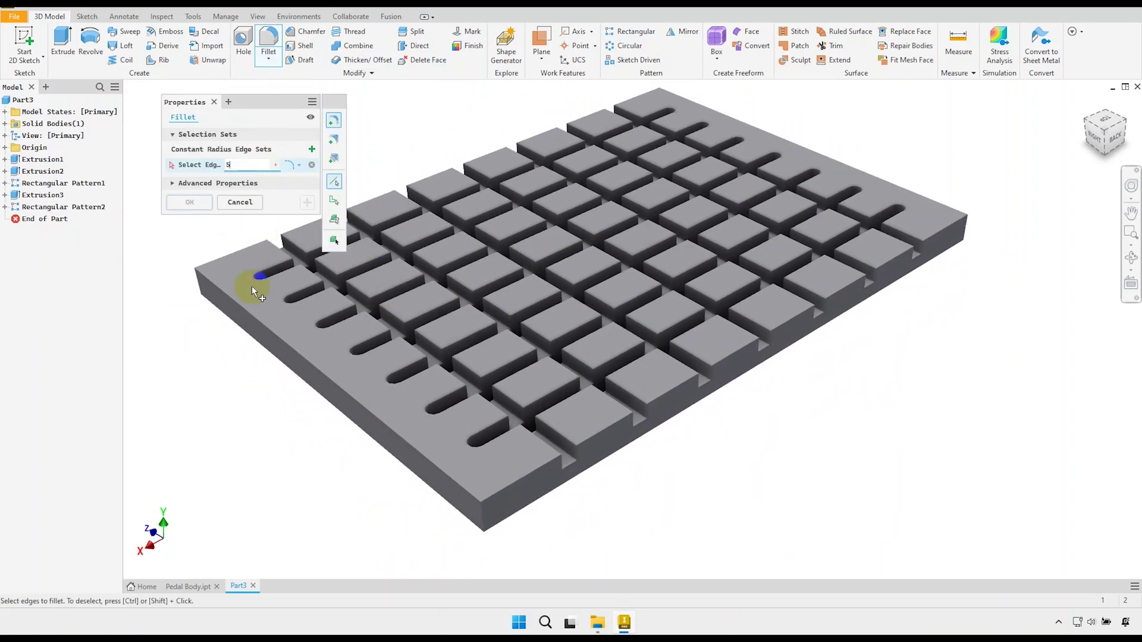
left_click(466, 520)
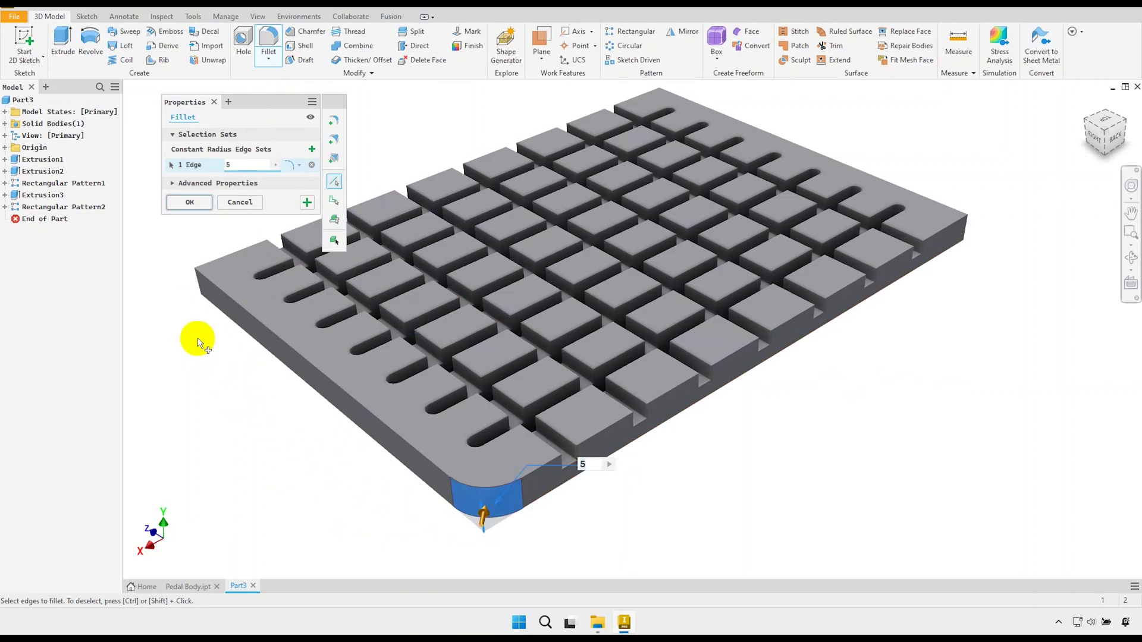
left_click(197, 282)
left_click(225, 165)
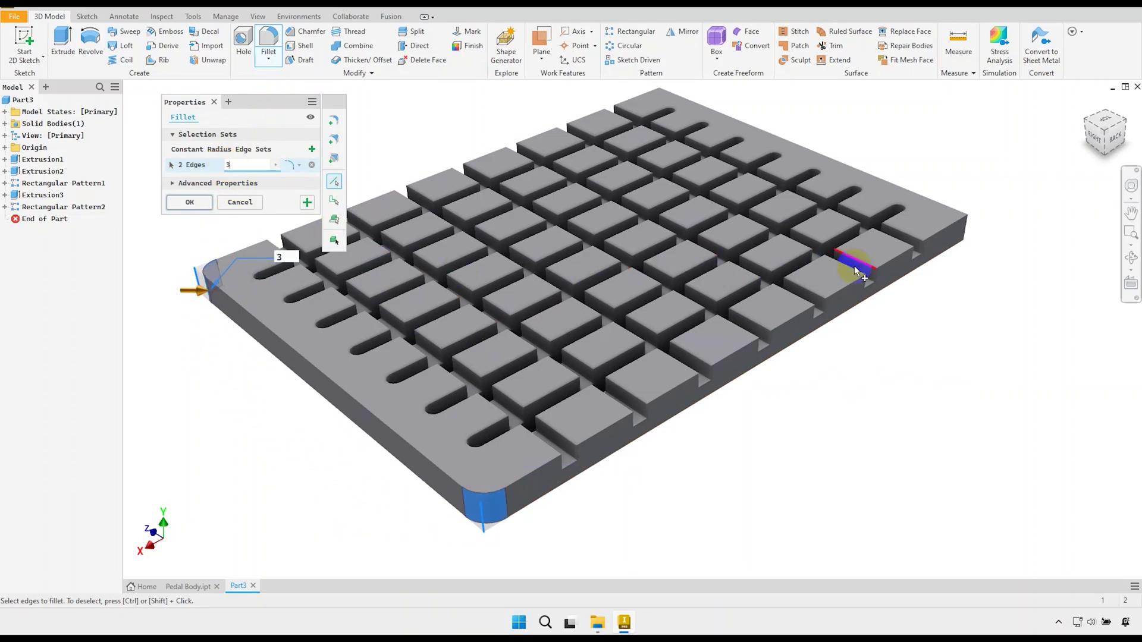
Add the two vertical corner edges at the plate's other short end to the 3 mm fillet and apply it
left_click(972, 238)
left_click(970, 231)
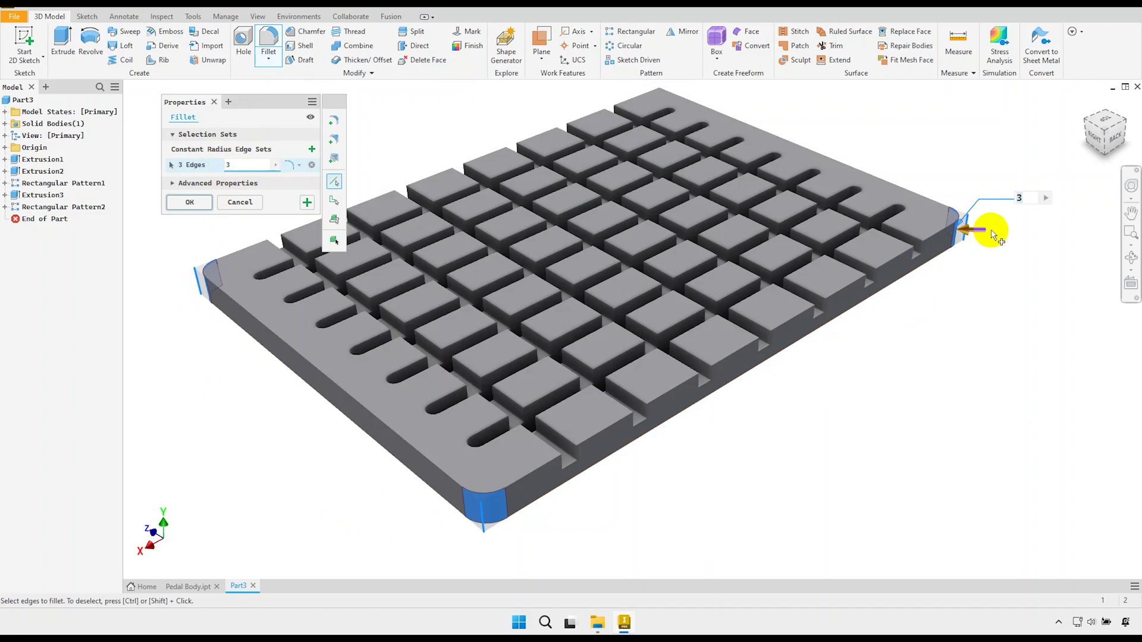
left_click(1124, 126)
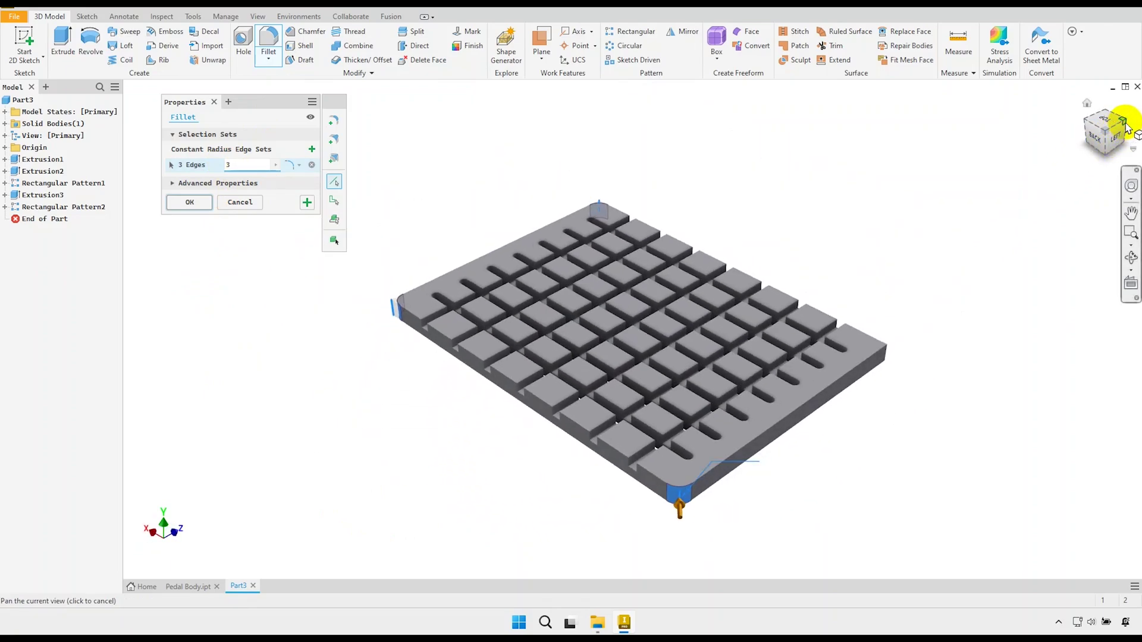
left_click(1125, 124)
scroll(640, 514, "up", 5)
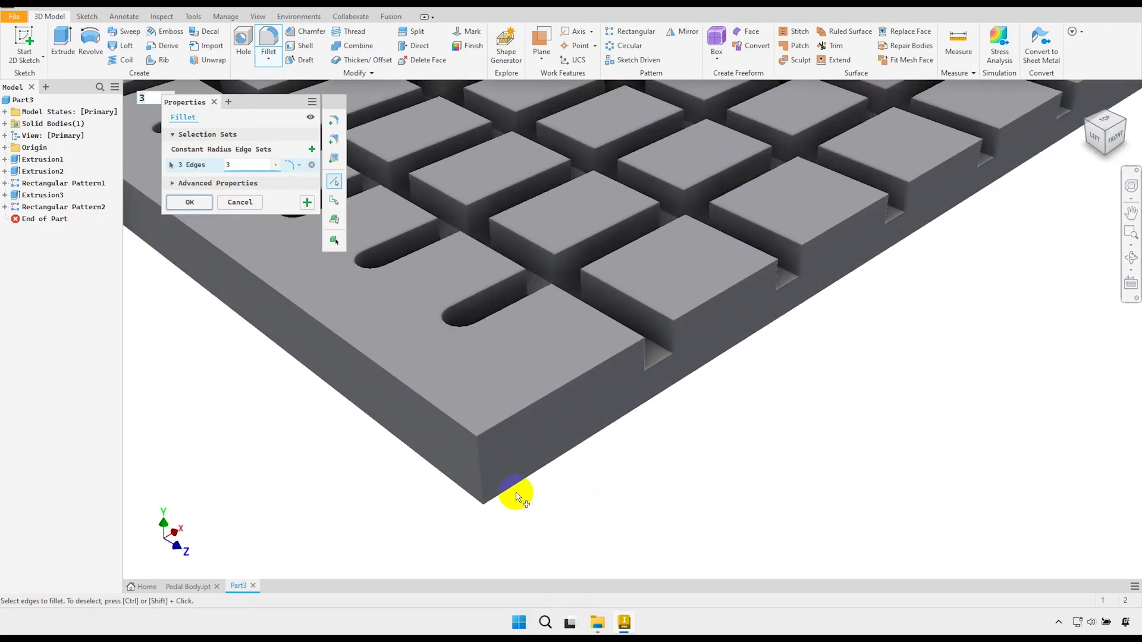
left_click(484, 476)
scroll(654, 485, "down", 5)
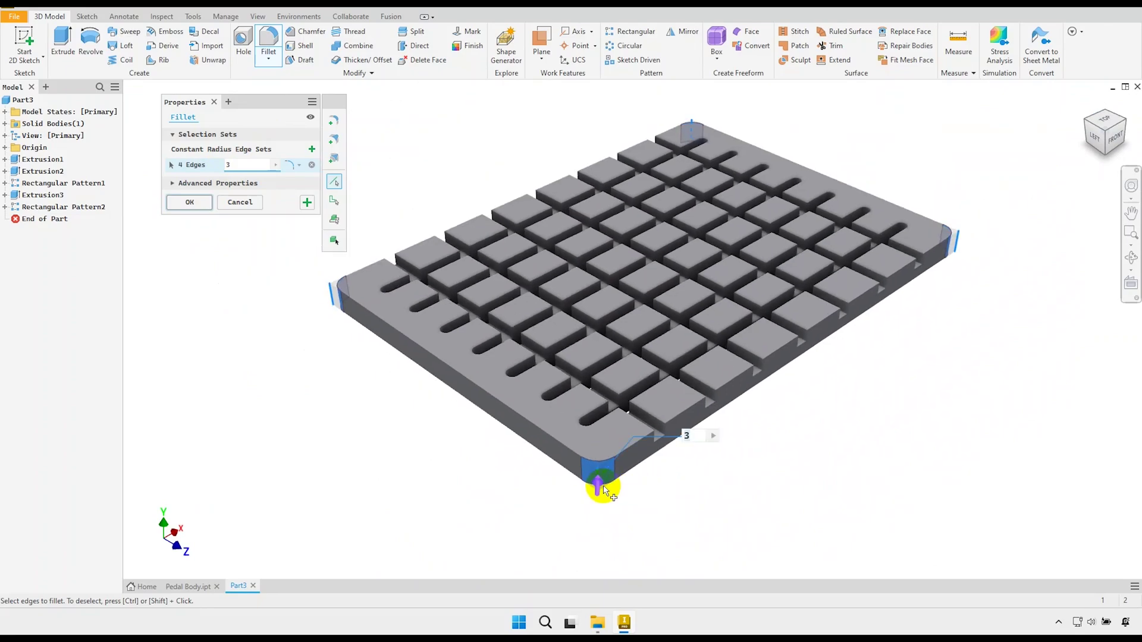
left_click(191, 202)
mouse_move(604, 327)
middle_mouse_down("shift")
mouse_move(637, 375)
mouse_move(658, 337)
mouse_move(717, 298)
mouse_move(770, 296)
mouse_move(851, 342)
mouse_move(675, 309)
mouse_move(612, 365)
mouse_move(626, 357)
mouse_move(510, 356)
middle_mouse_up("shift")
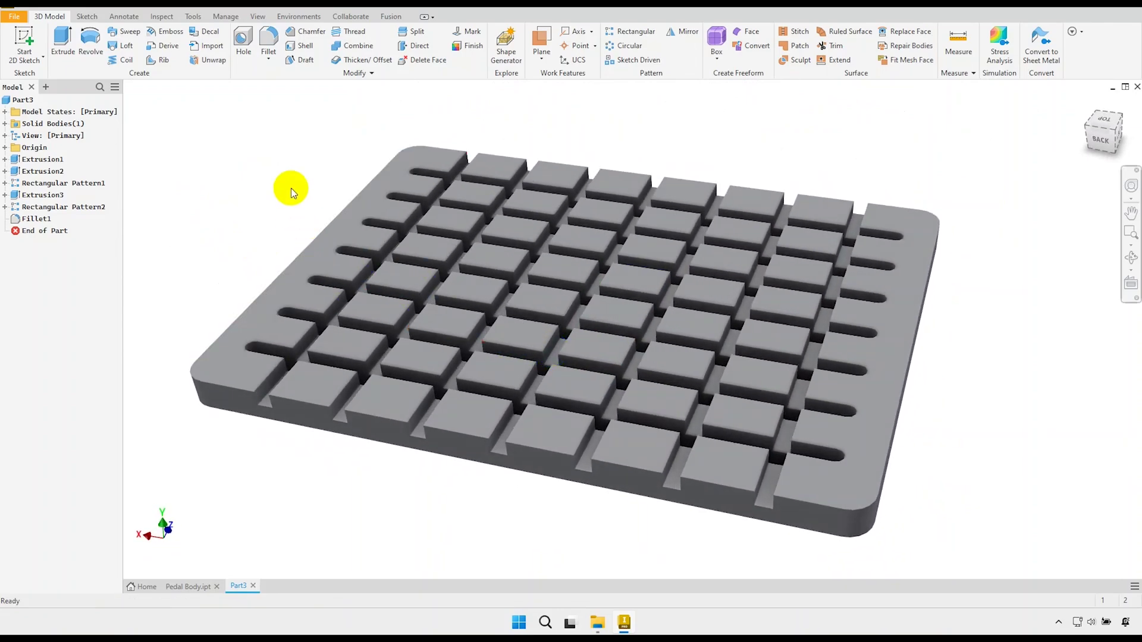
Assign the Rubber material from the Inventor Material Library to the grooved plate
left_click(245, 3)
scroll(248, 189, "down", 1)
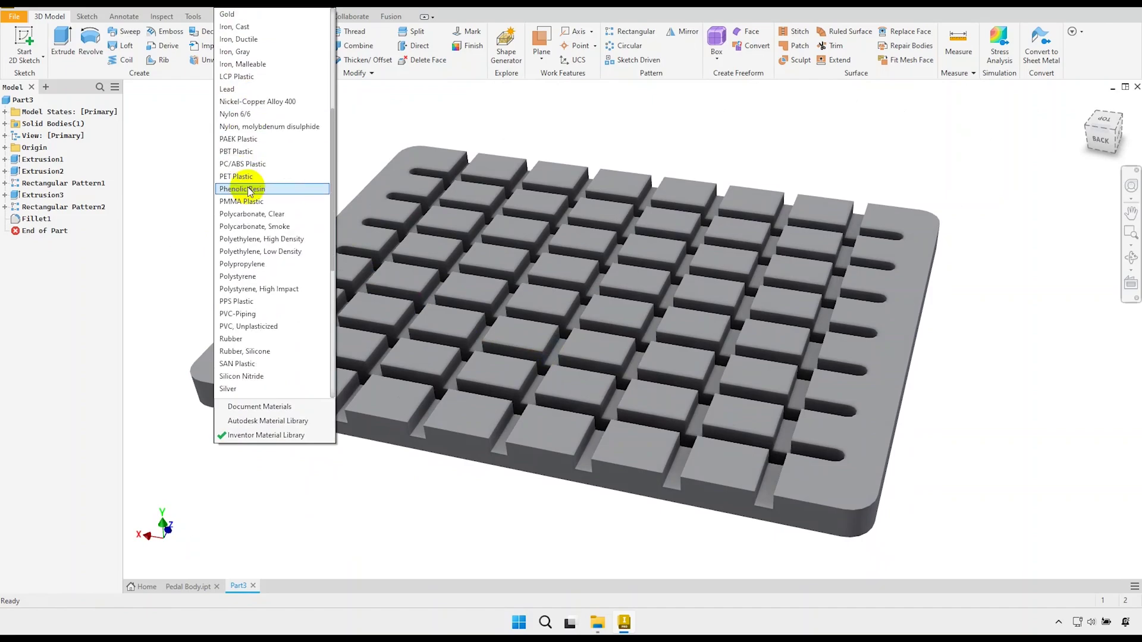
key("r")
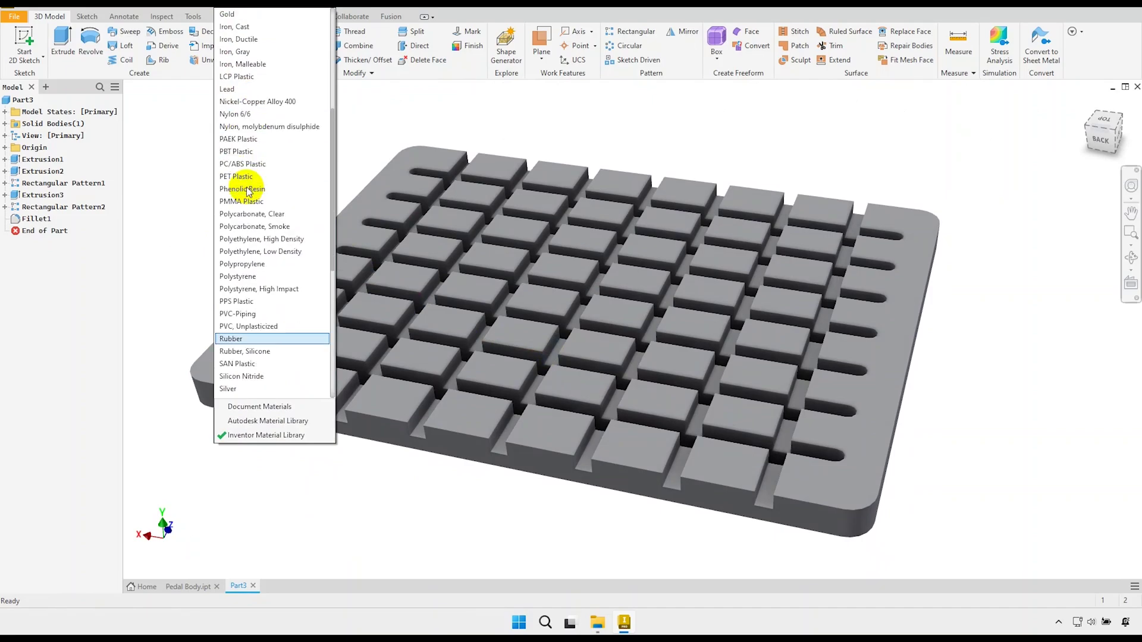
left_click(238, 338)
middle_click_drag(434, 326, 529, 325)
middle_click_drag(554, 326, 555, 325, "shift")
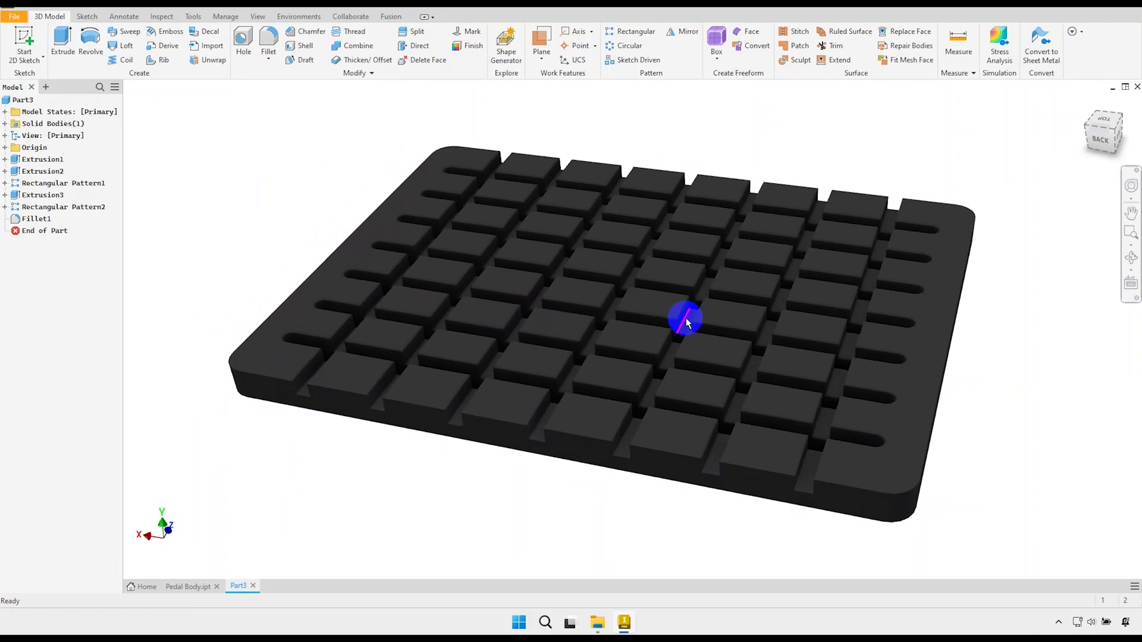
Save the plate as an Inventor part named Pedal Platform in the PART FILES folder
key("ctrl+s")
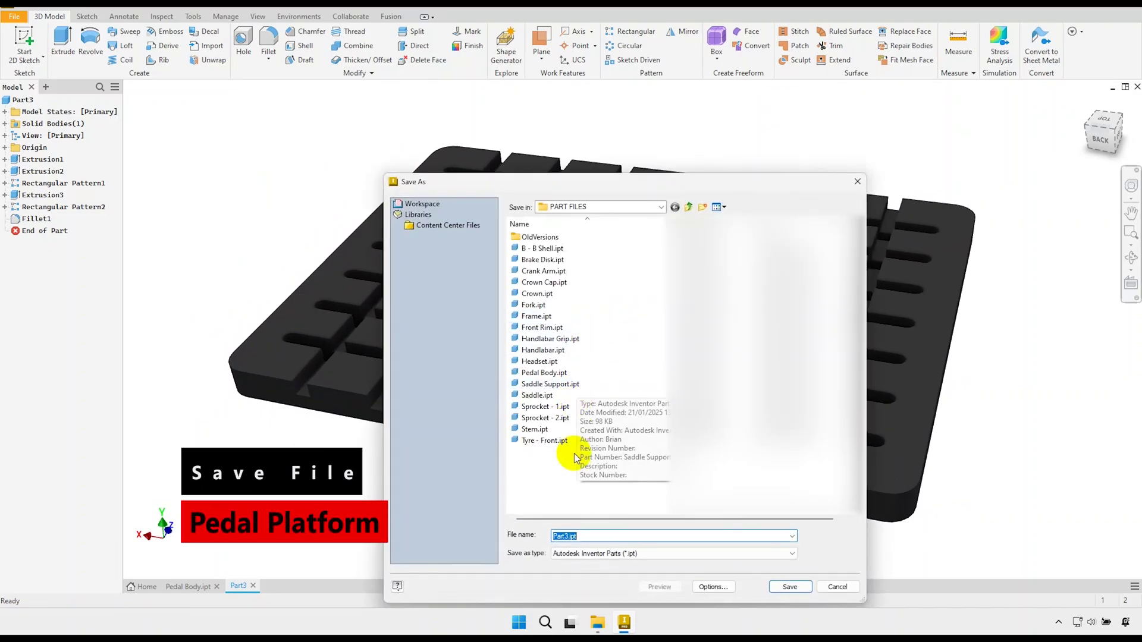
type("Ped")
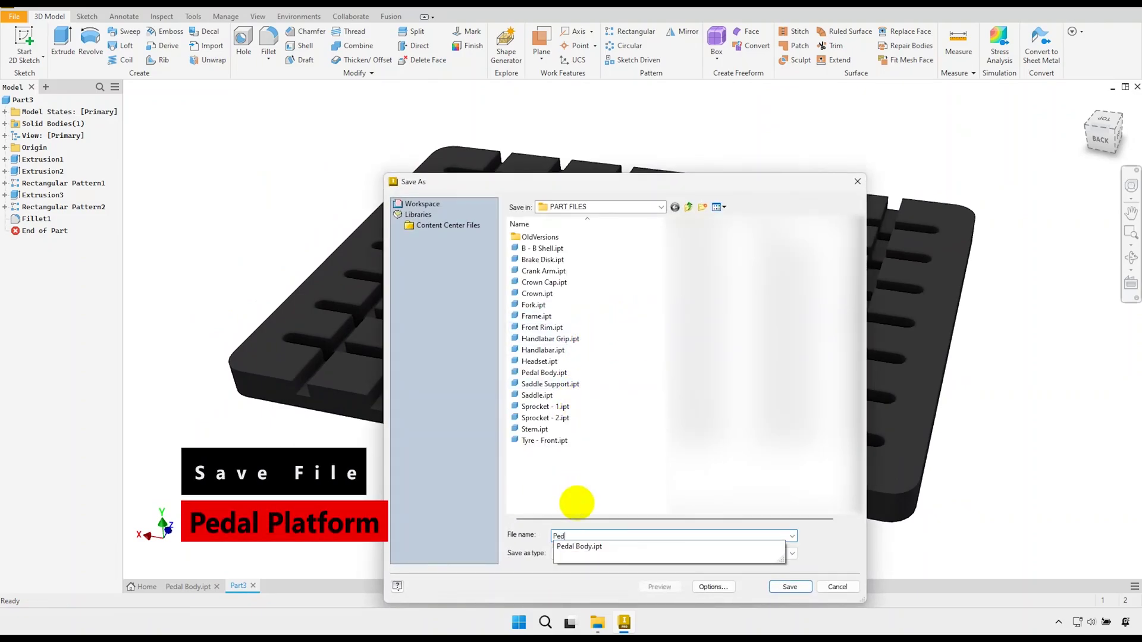
type("al Bo")
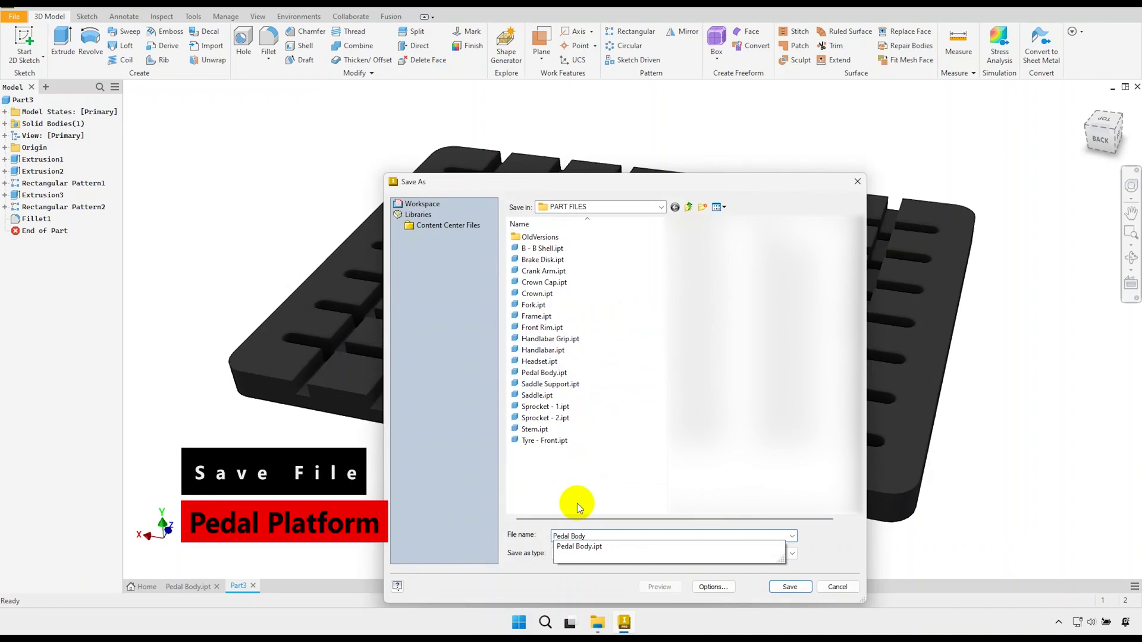
type("dy")
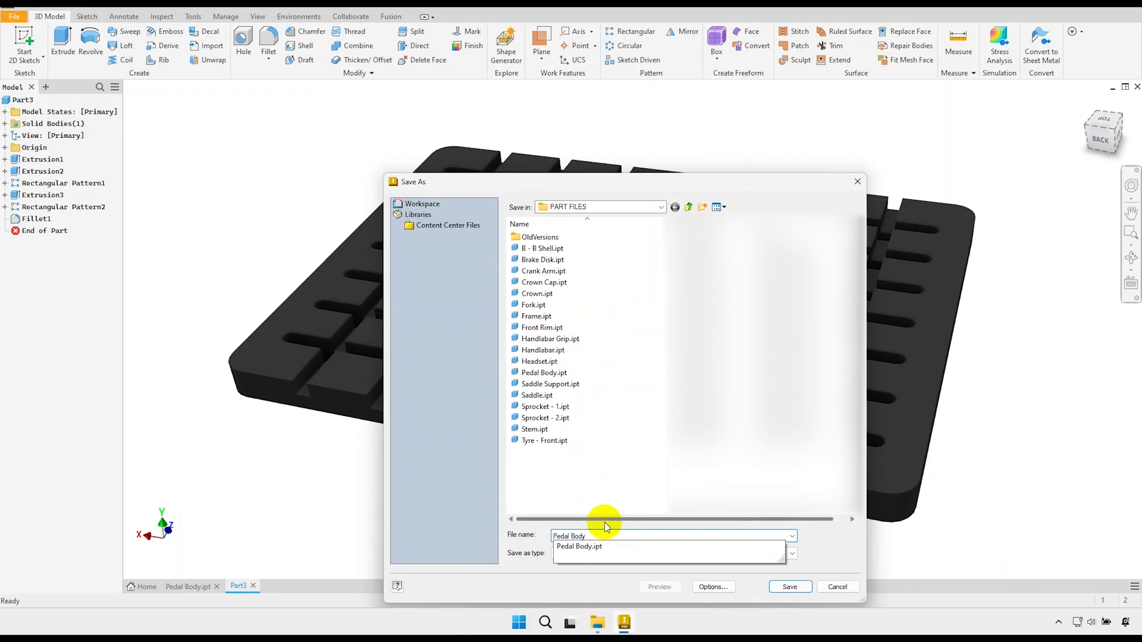
key("BackSpace")
key("BackSpace")
key("BackSpace")
key("BackSpace")
type("Platf")
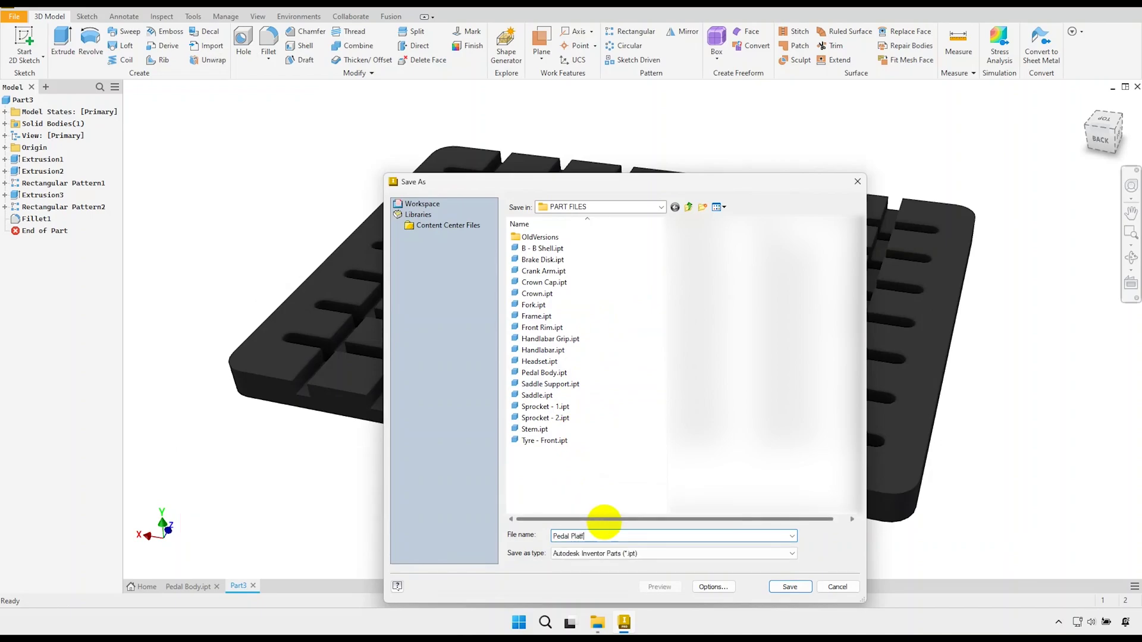
type("orm")
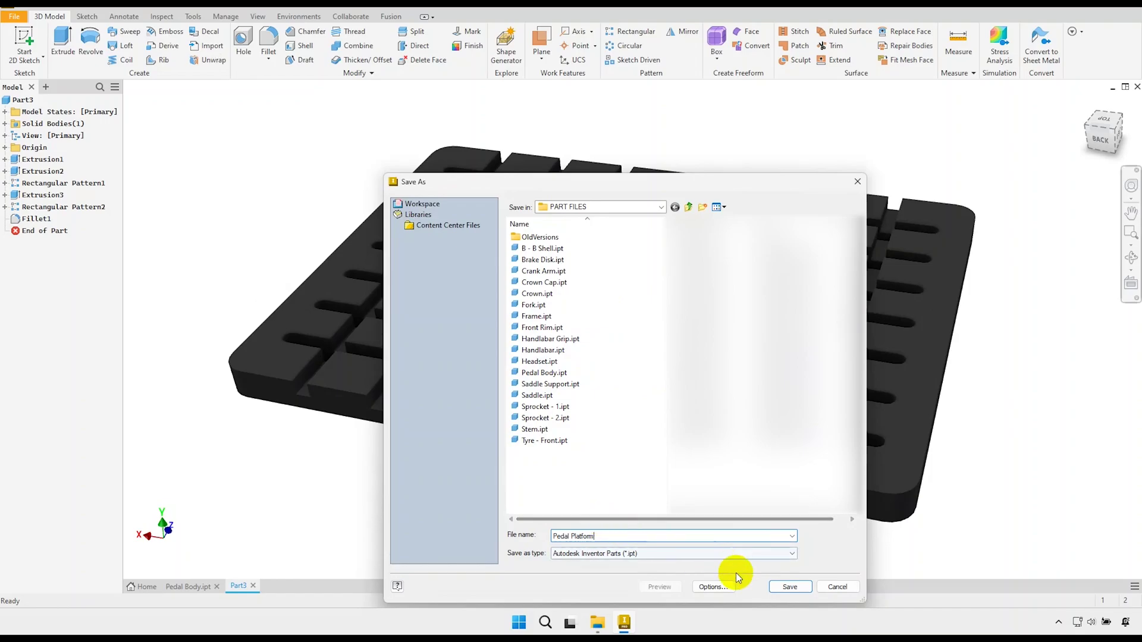
left_click(789, 586)
middle_click_drag(684, 529, 681, 474, "shift")
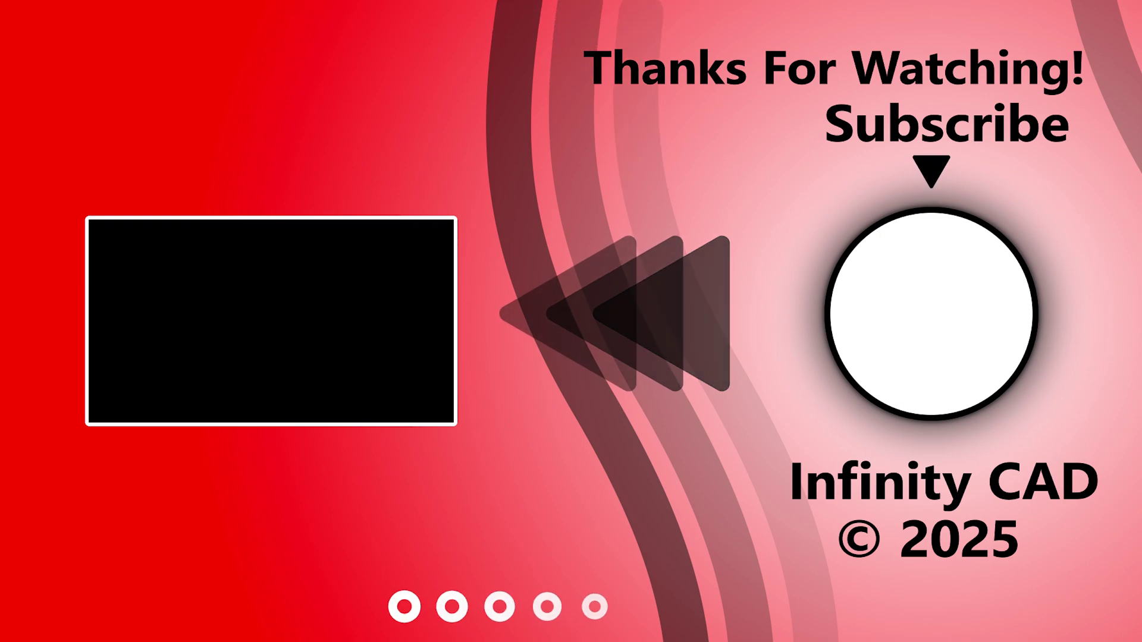